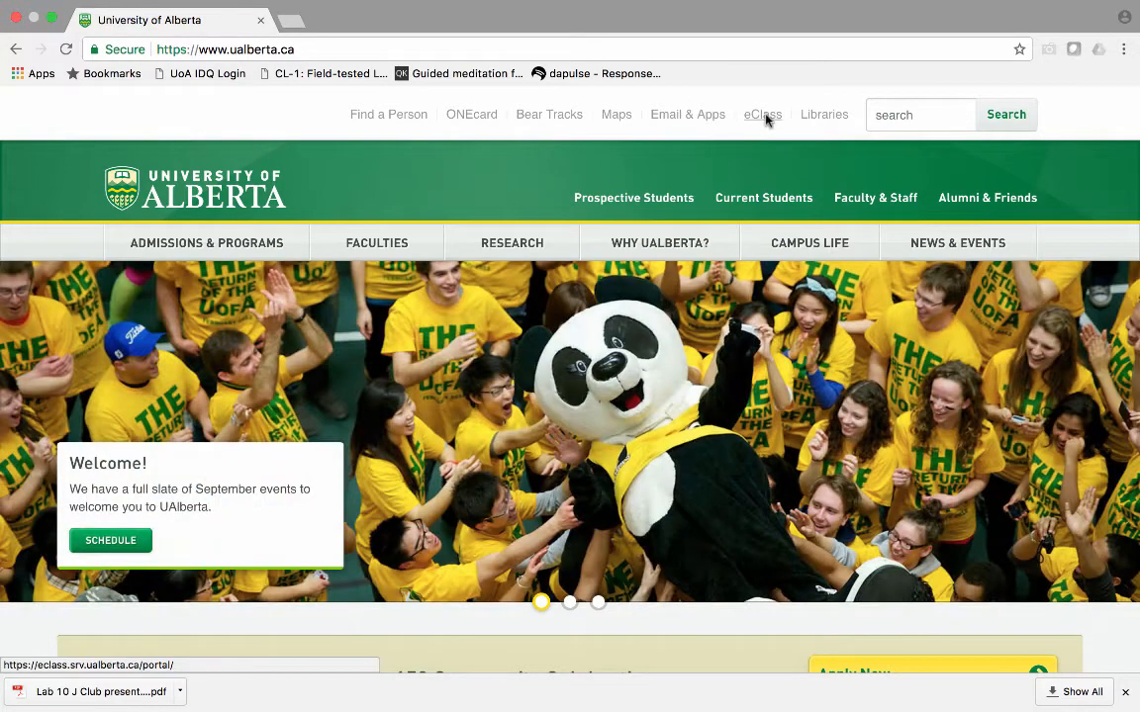
Step: Log in to eClass for University of Alberta Credit Courses with the prefilled Campus Computing ID credentials
{"action": "left_click", "coordinate": [763, 115]}
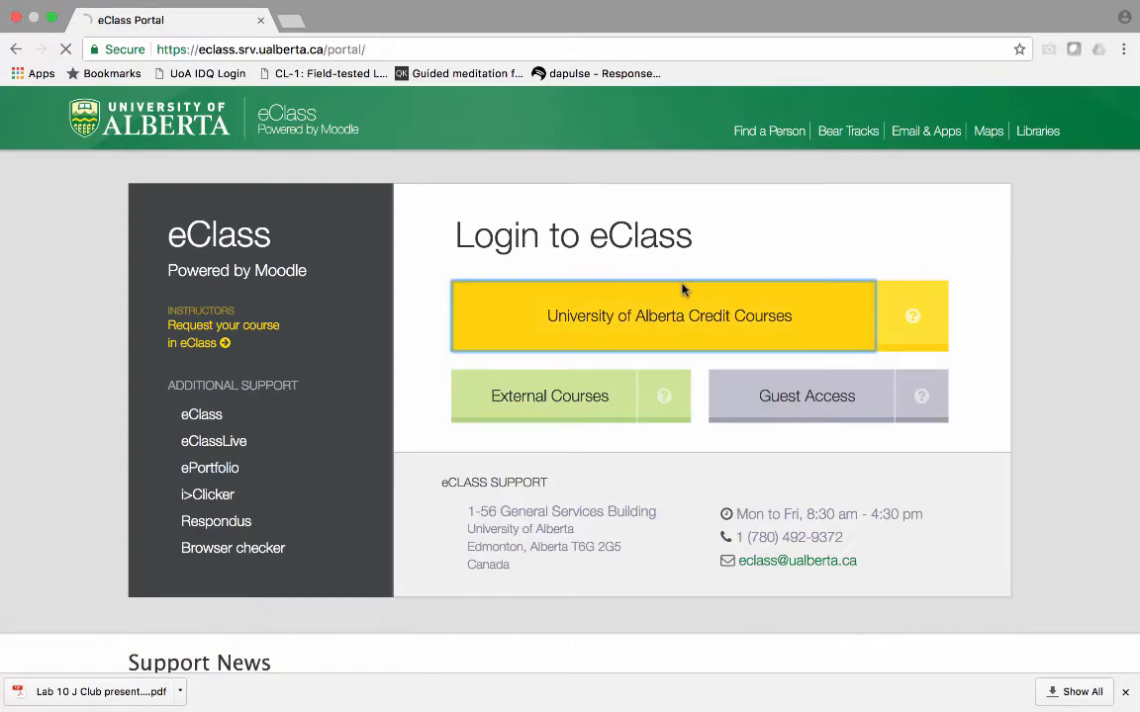
{"action": "left_click", "coordinate": [682, 289]}
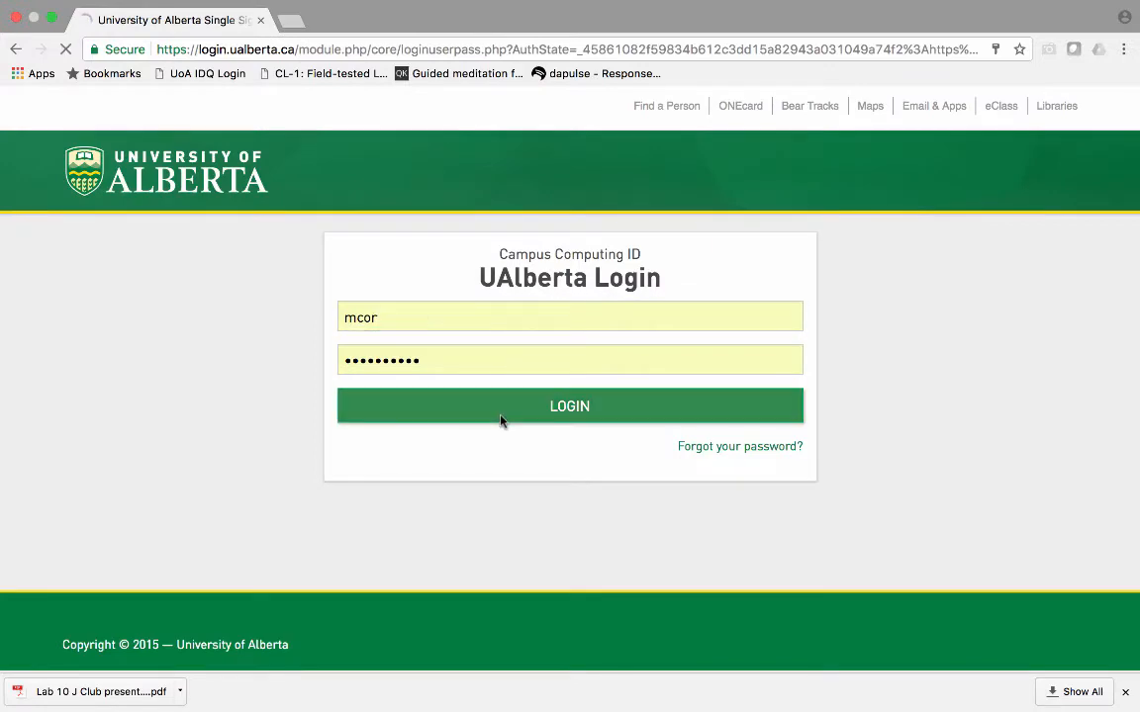
{"action": "left_click", "coordinate": [501, 419]}
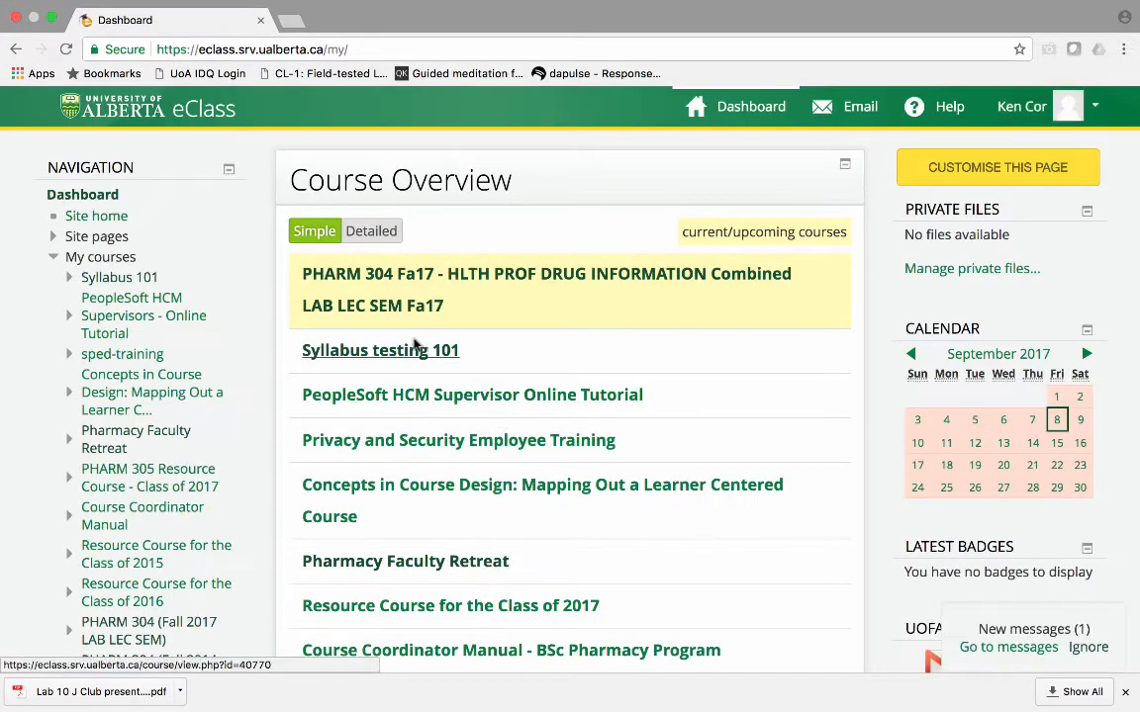
Step: Open the Syllabus testing 101 course and launch its Syllabus Creation Tool
{"action": "left_click", "coordinate": [391, 352]}
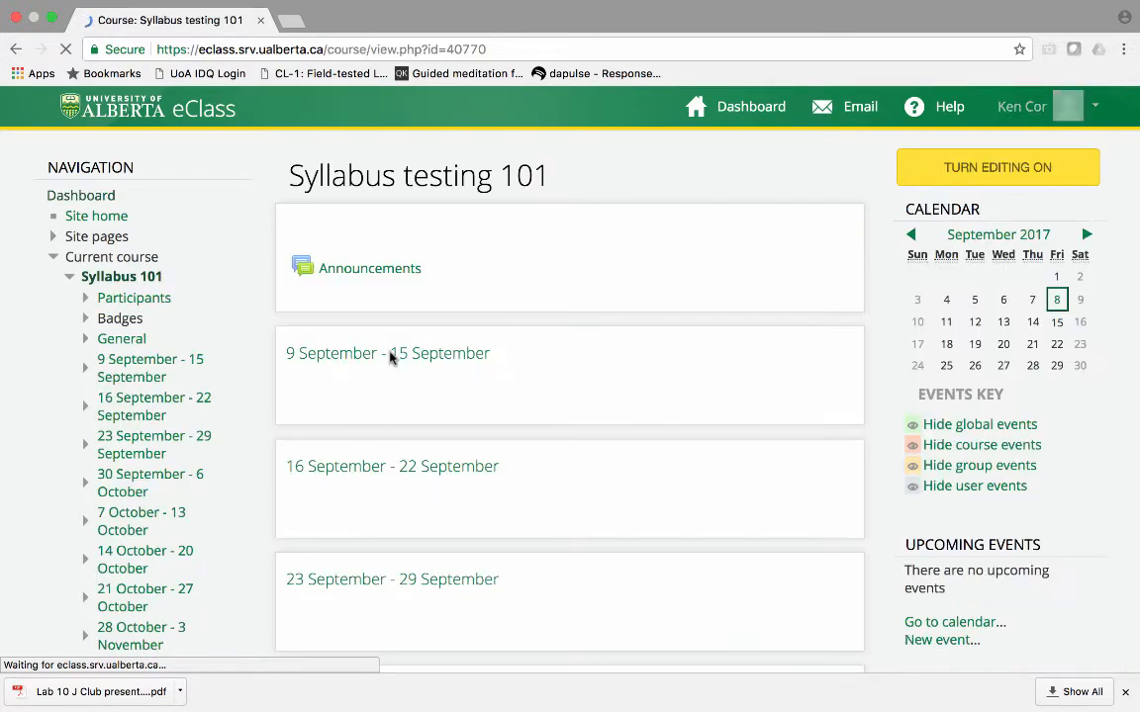
{"action": "scroll", "coordinate": [235, 308], "scroll_direction": "down", "scroll_amount": 5}
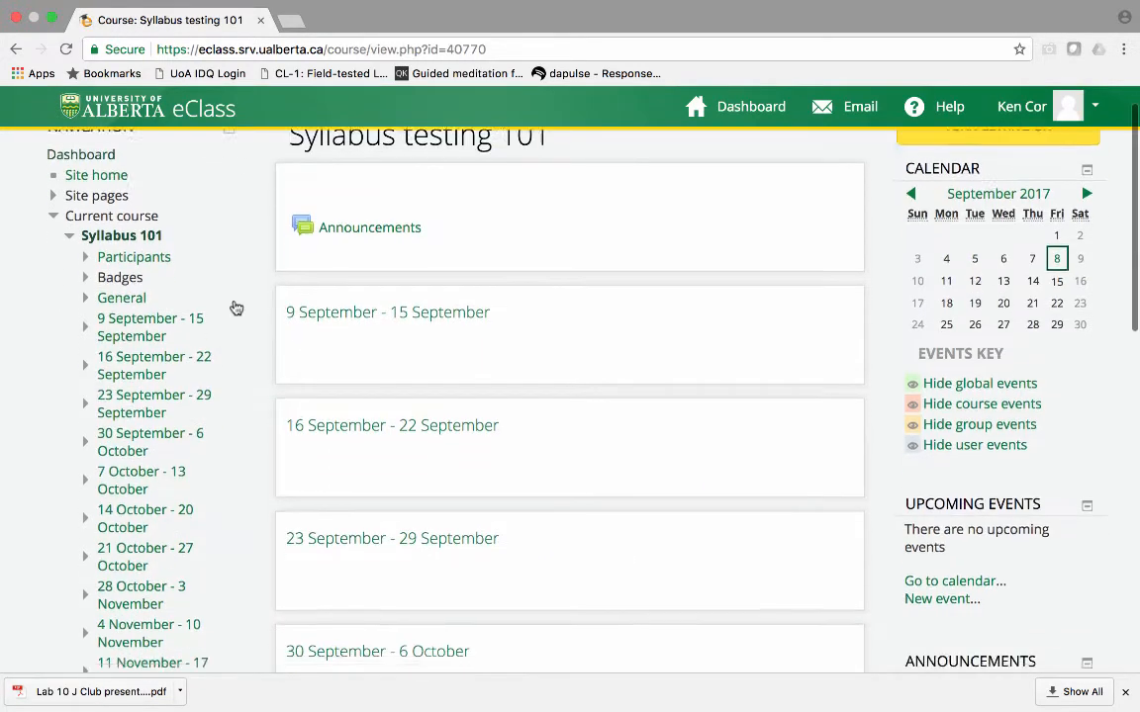
{"action": "scroll", "coordinate": [235, 308], "scroll_direction": "down", "scroll_amount": 6}
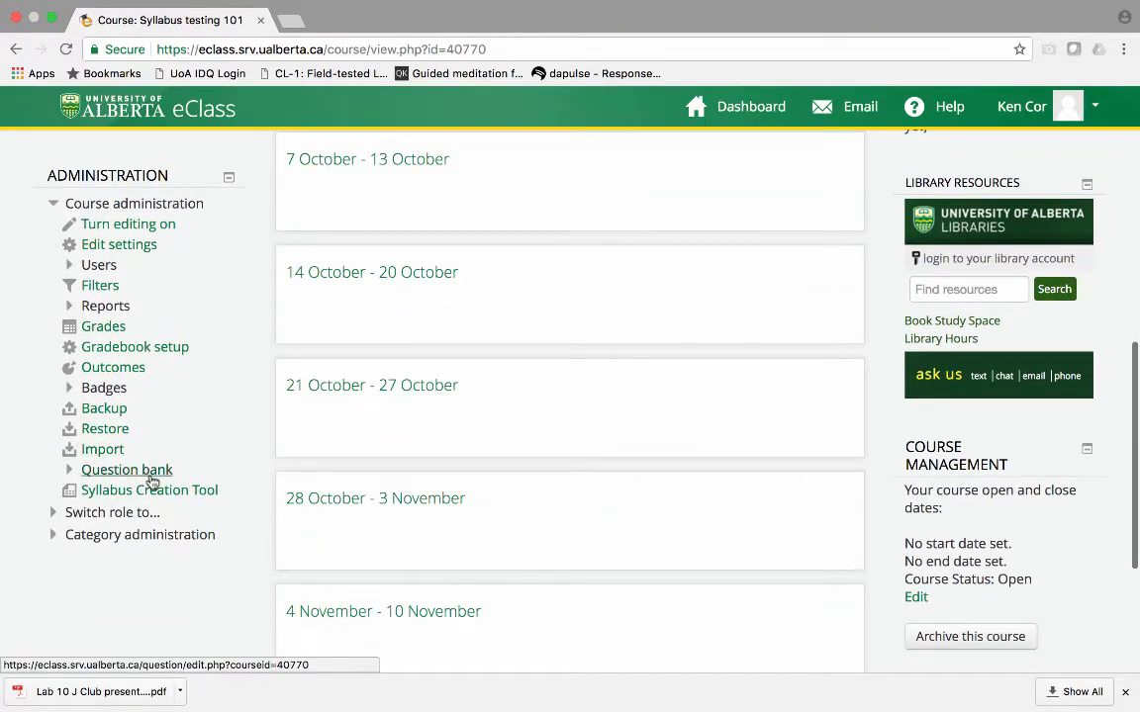
{"action": "left_click", "coordinate": [165, 491]}
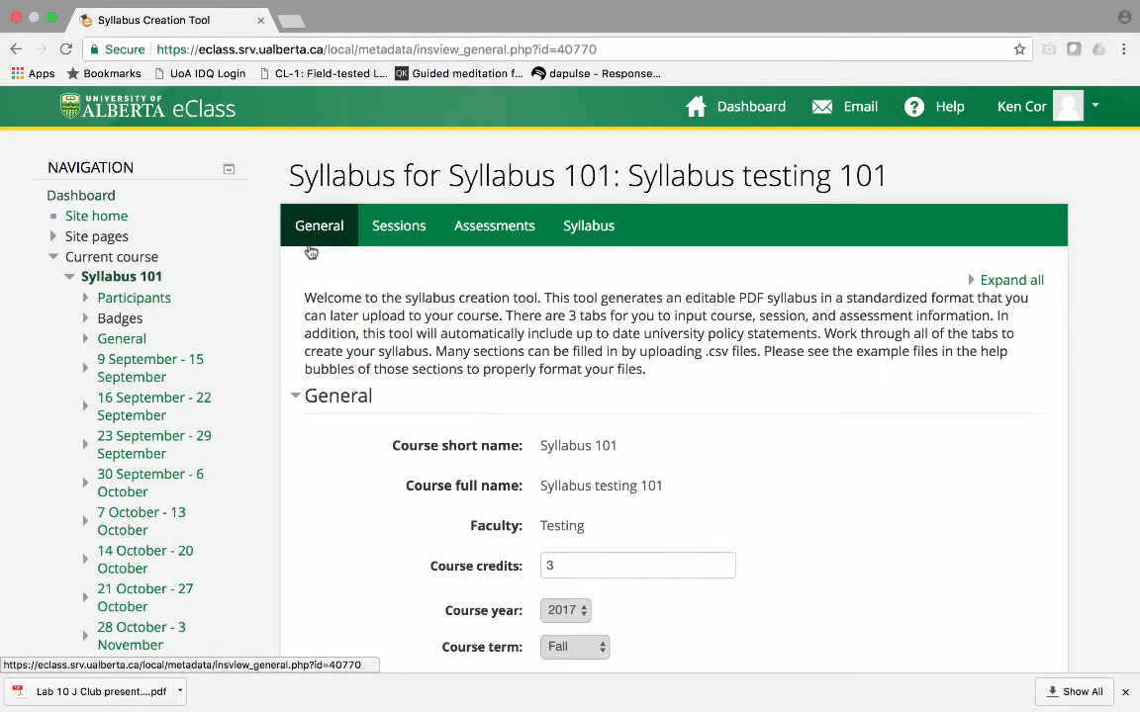
Step: Set the course year to 2018 and the course term to Winter in the General section
{"action": "scroll", "coordinate": [368, 328], "scroll_direction": "down", "scroll_amount": 3}
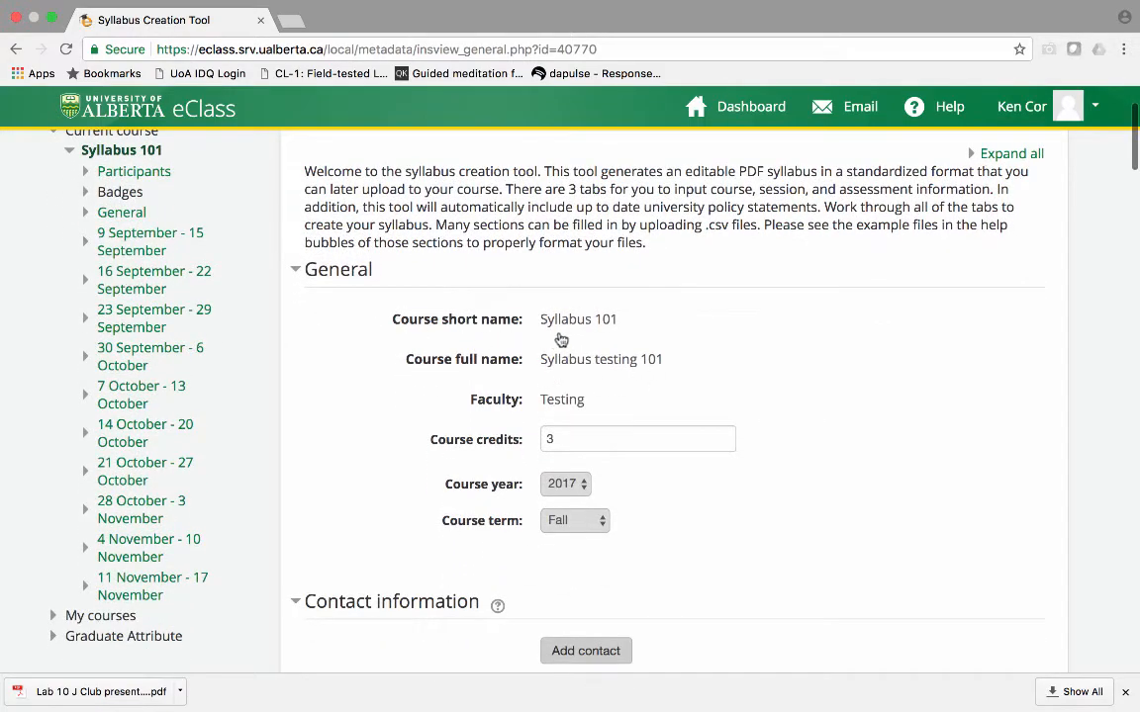
{"action": "scroll", "coordinate": [586, 401], "scroll_direction": "down", "scroll_amount": 2}
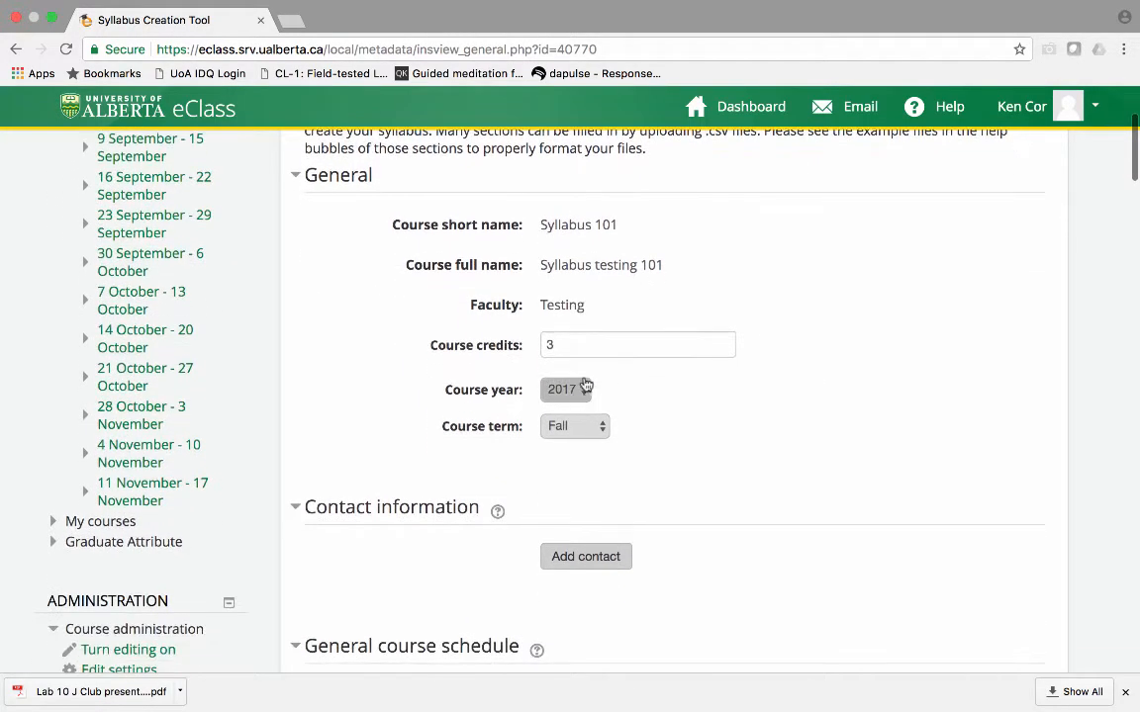
{"action": "left_click", "coordinate": [562, 345]}
{"action": "scroll", "coordinate": [674, 388], "scroll_direction": "down", "scroll_amount": 3}
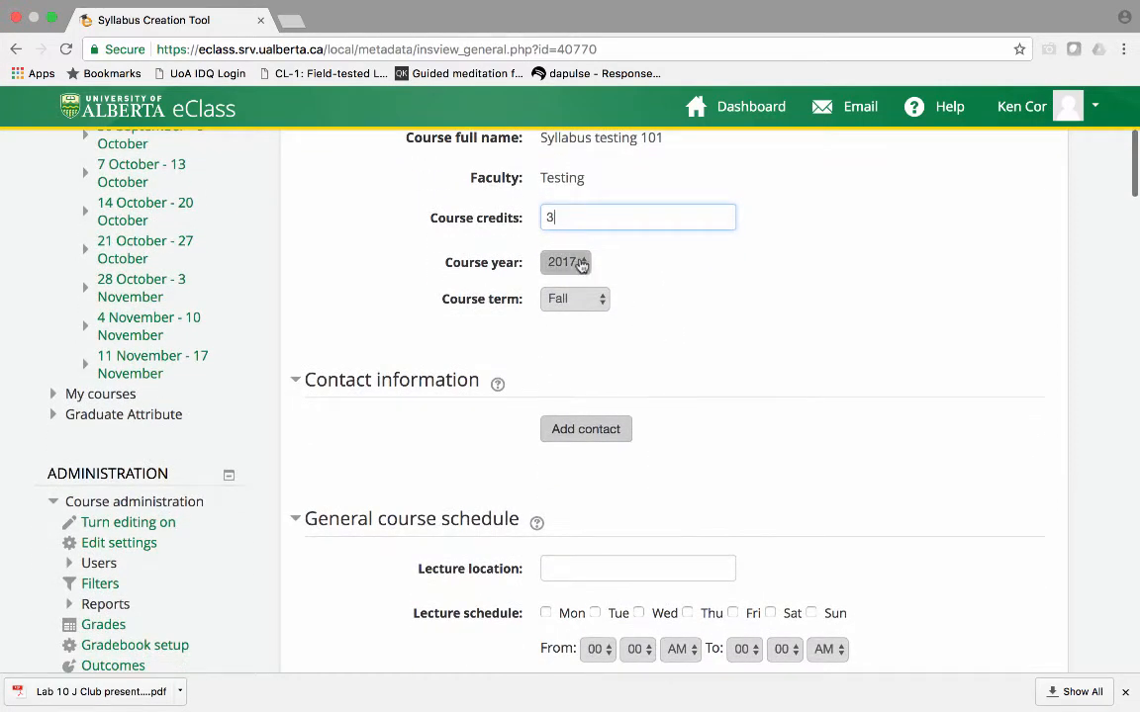
{"action": "left_click", "coordinate": [580, 262]}
{"action": "left_click", "coordinate": [578, 278]}
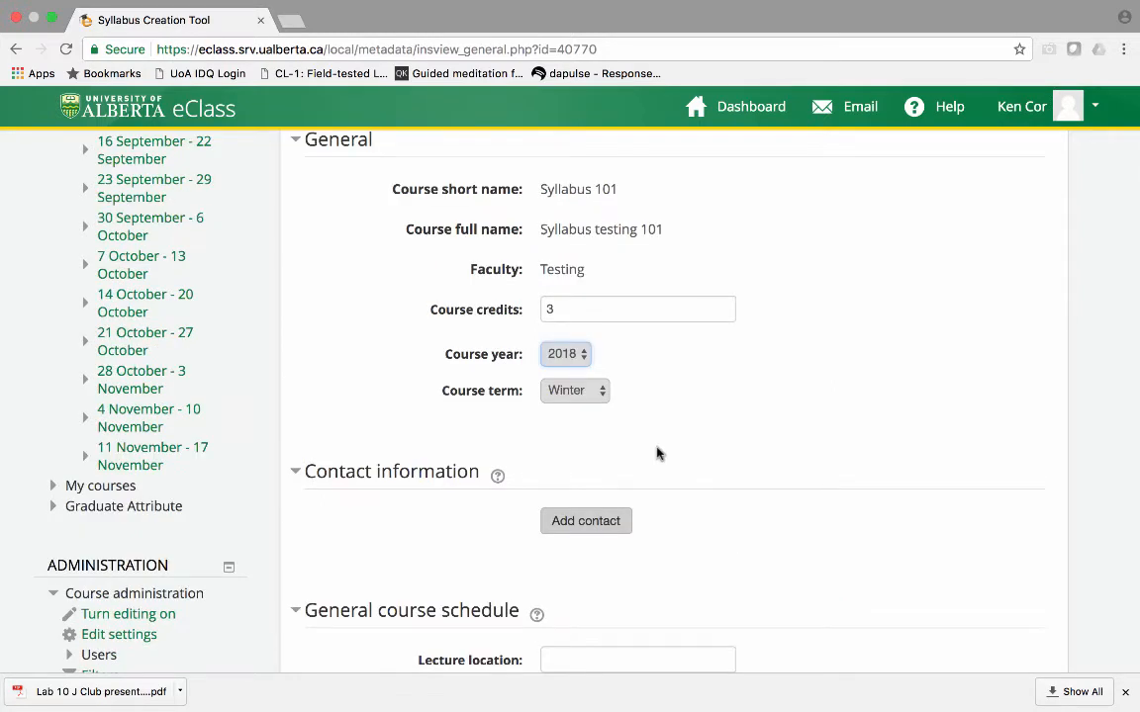
Step: Read the help texts for the Contact information and General course schedule sections
{"action": "left_click", "coordinate": [497, 478]}
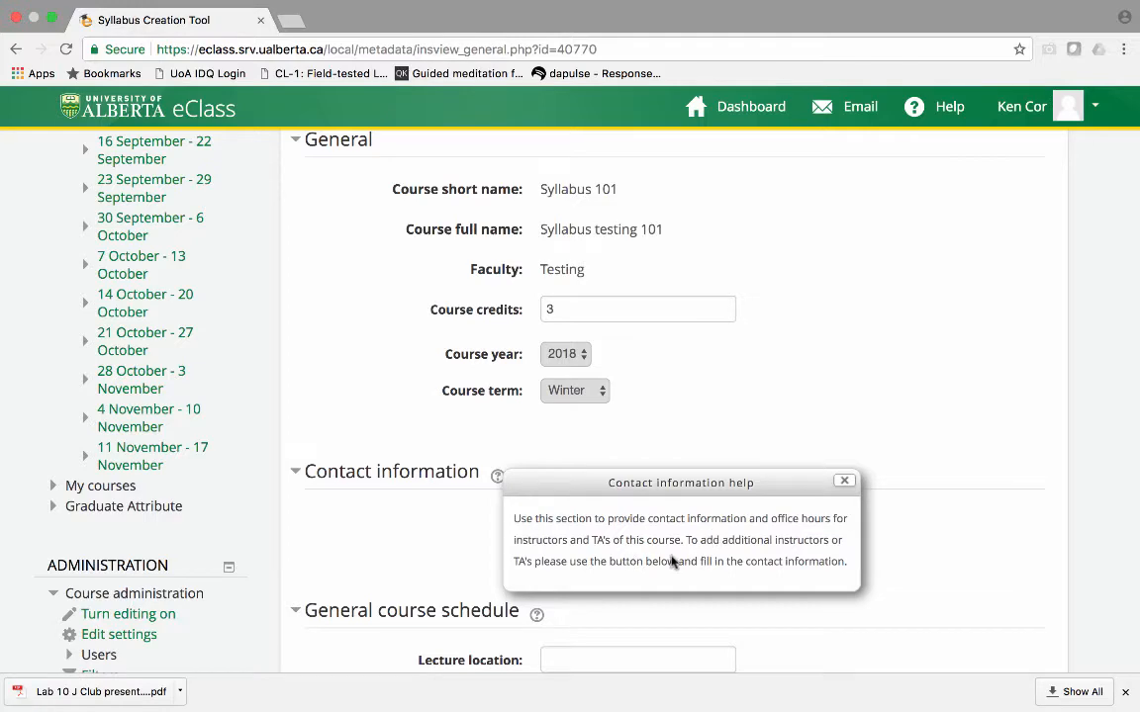
{"action": "left_click", "coordinate": [458, 583]}
{"action": "left_click", "coordinate": [537, 614]}
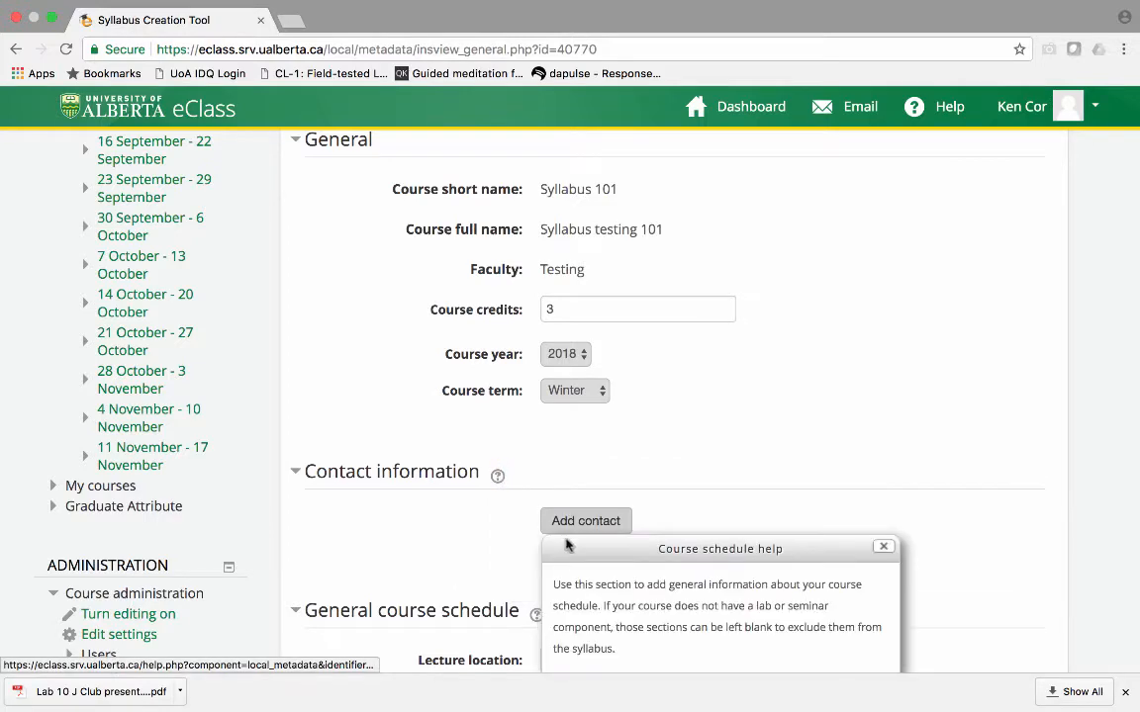
{"action": "scroll", "coordinate": [567, 545], "scroll_direction": "down", "scroll_amount": 5}
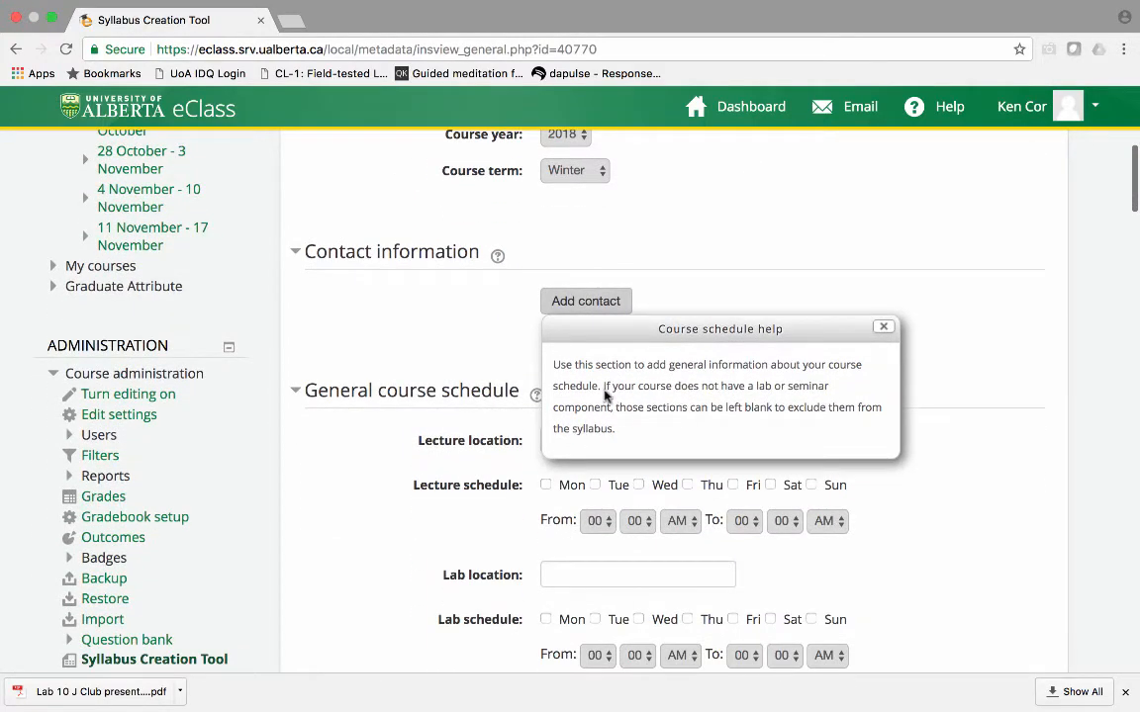
{"action": "scroll", "coordinate": [442, 484], "scroll_direction": "down", "scroll_amount": 4}
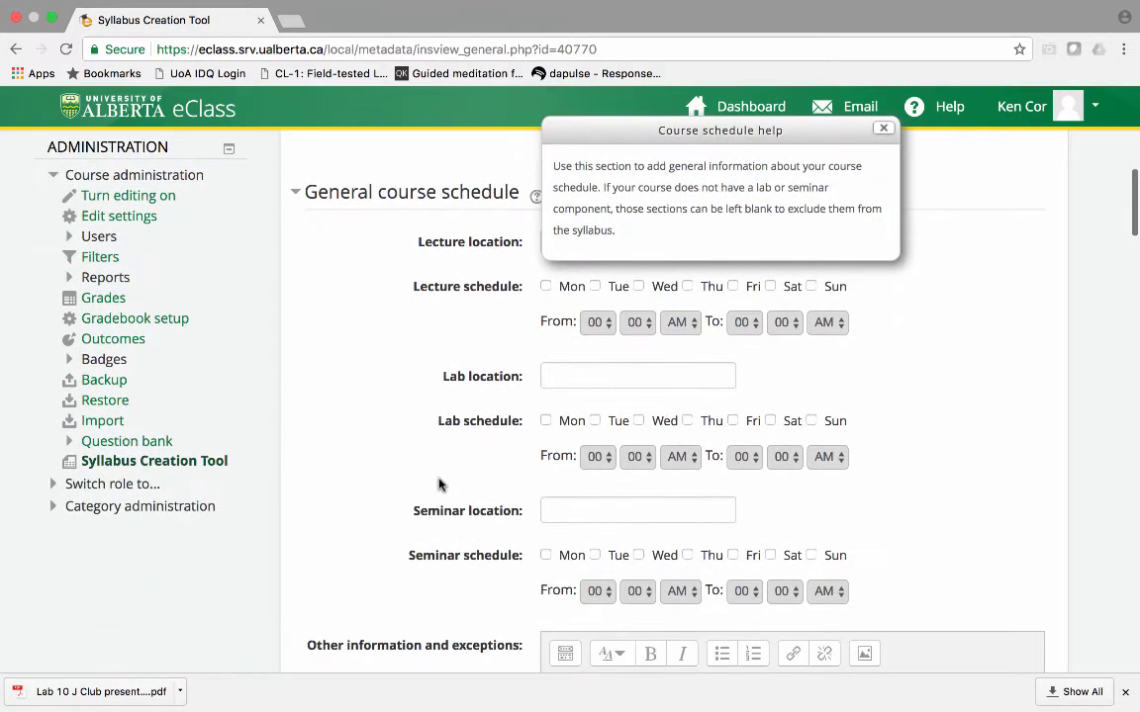
{"action": "left_click", "coordinate": [510, 484]}
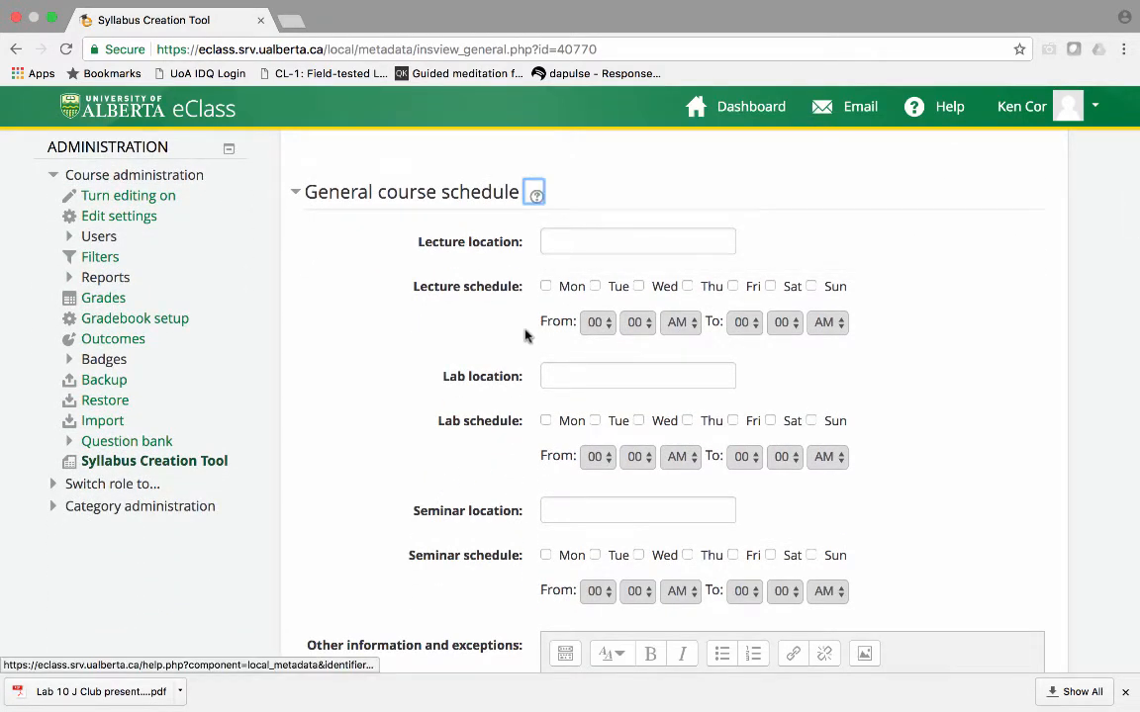
Step: Enter ECHA L1-190 as the lecture location and schedule the lectures on Mon, Wed and Fri
{"action": "scroll", "coordinate": [480, 269], "scroll_direction": "up", "scroll_amount": 3}
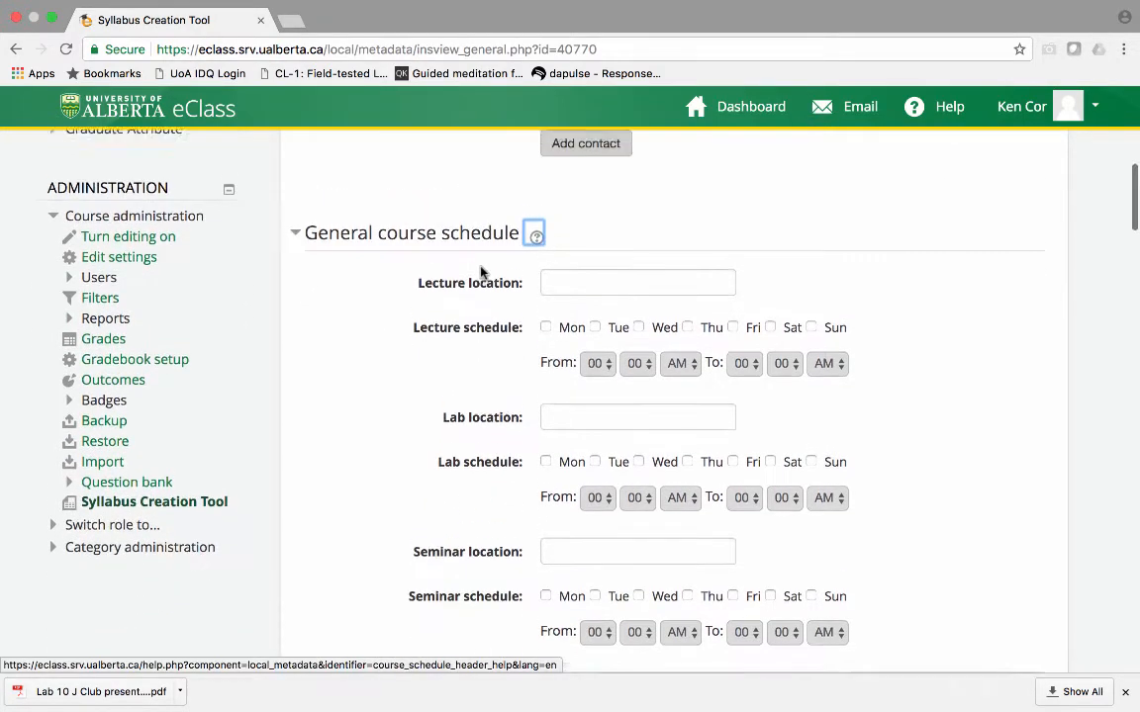
{"action": "scroll", "coordinate": [377, 396], "scroll_direction": "down", "scroll_amount": 4}
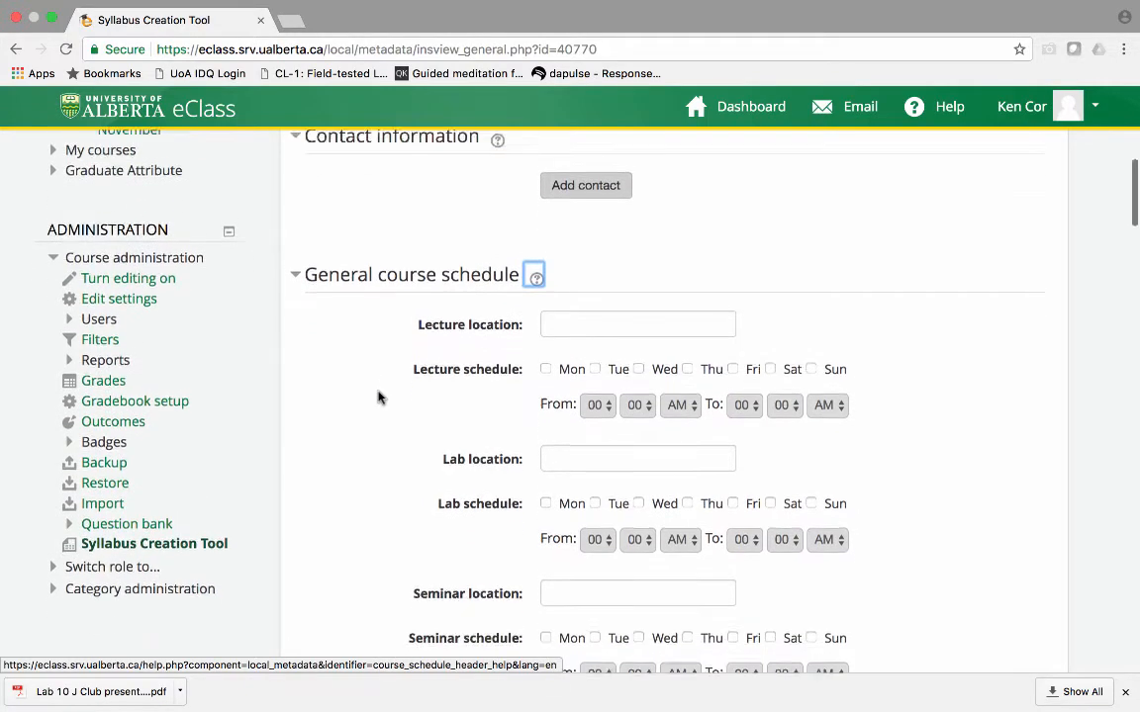
{"action": "scroll", "coordinate": [377, 395], "scroll_direction": "down", "scroll_amount": 4}
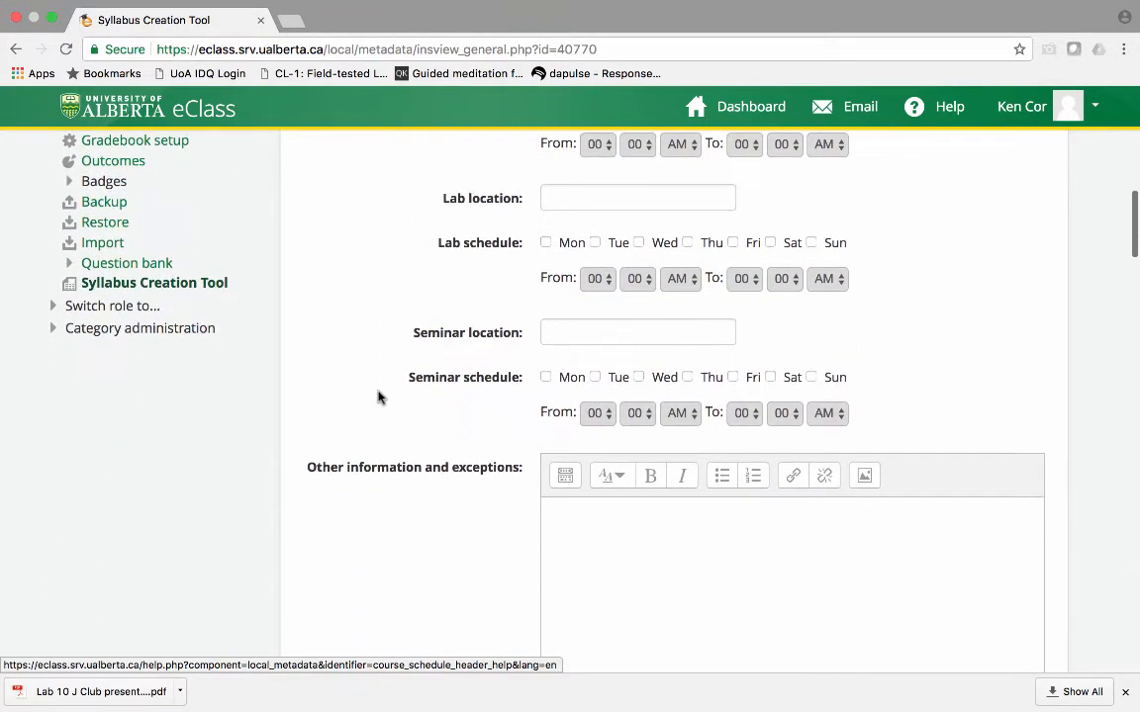
{"action": "scroll", "coordinate": [779, 471], "scroll_direction": "up", "scroll_amount": 4}
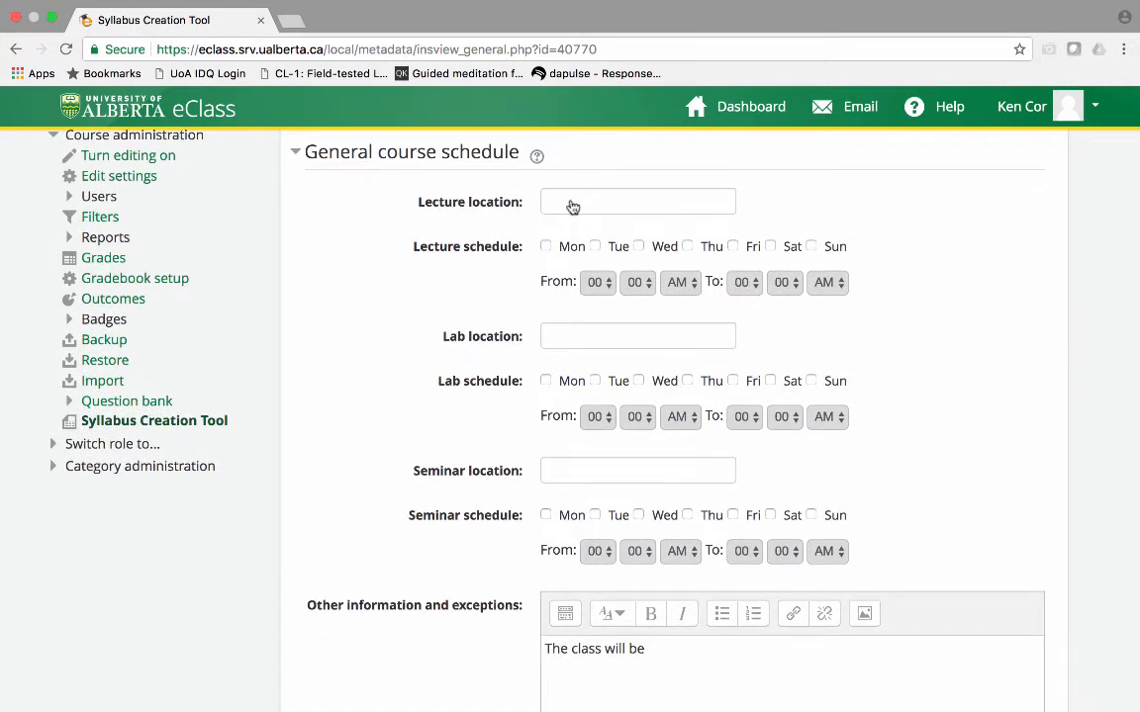
{"action": "left_click", "coordinate": [572, 206]}
{"action": "type", "text": "ECHA L1-190"}
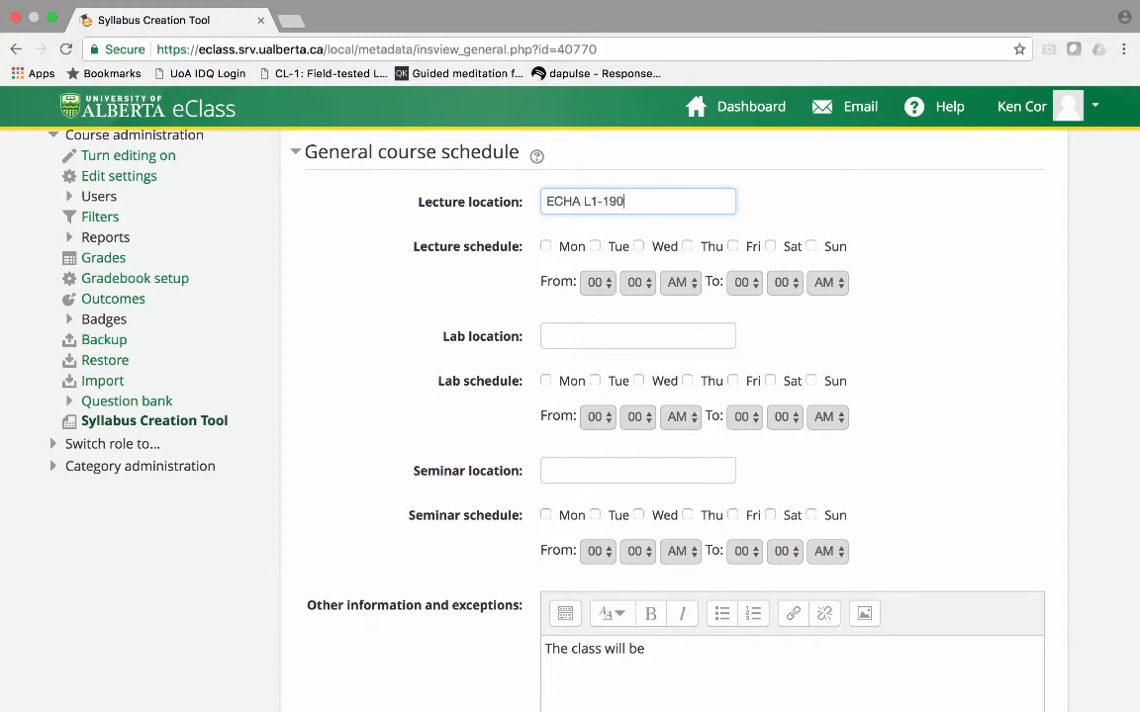
{"action": "left_click", "coordinate": [546, 246]}
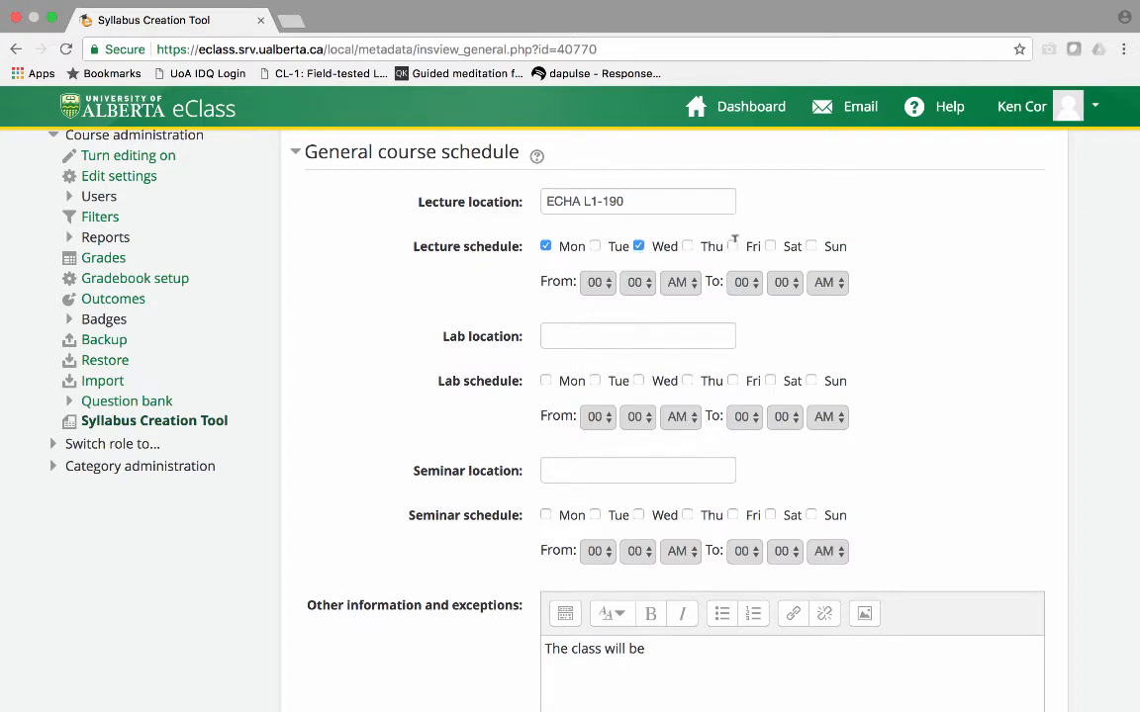
Step: Set the lecture time from 01:00 PM to 01:50 PM
{"action": "left_click", "coordinate": [606, 284]}
{"action": "left_click", "coordinate": [597, 299]}
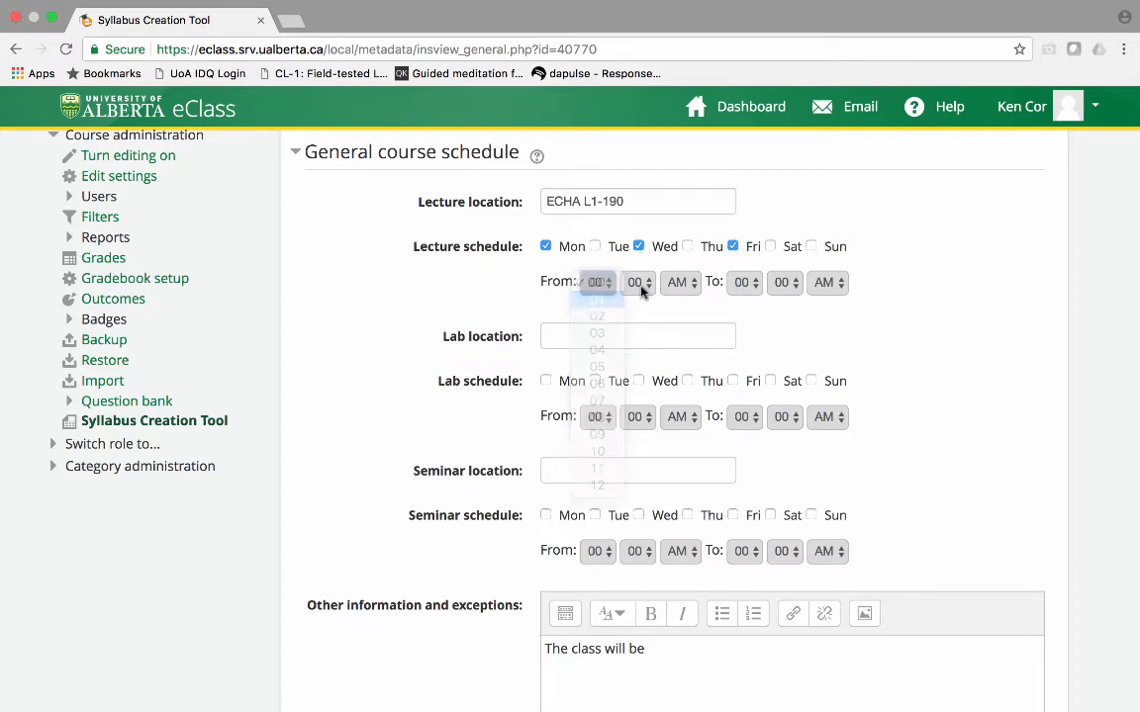
{"action": "left_click", "coordinate": [754, 284]}
{"action": "left_click", "coordinate": [758, 299]}
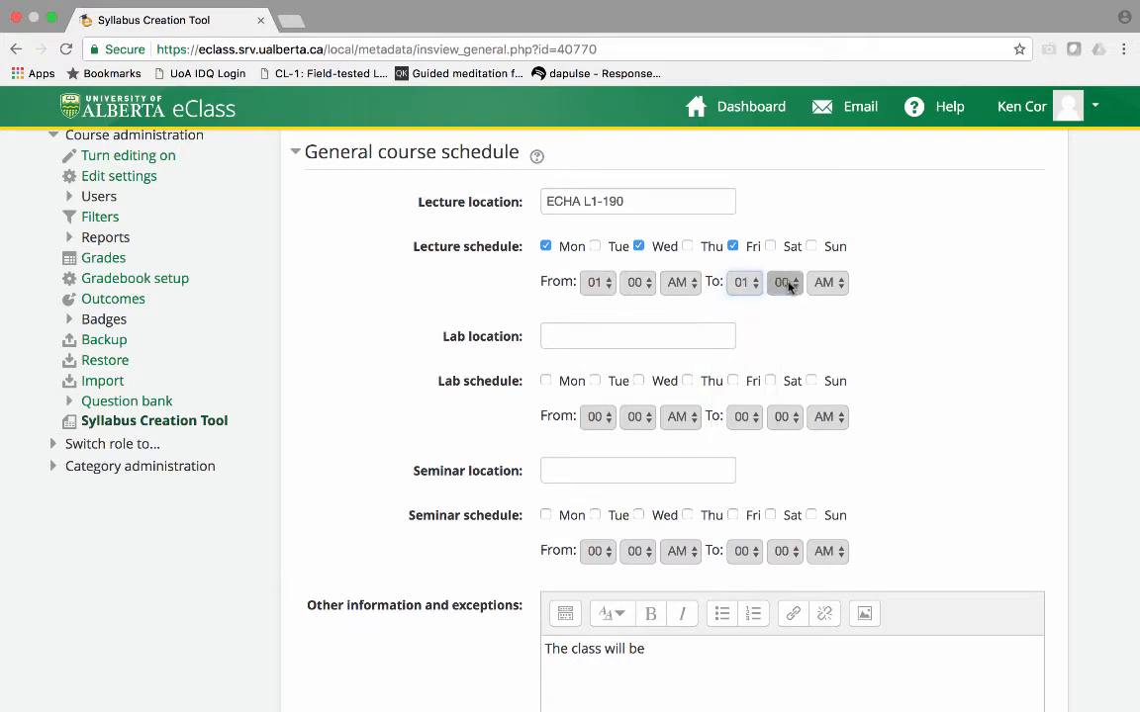
{"action": "left_click", "coordinate": [789, 284]}
{"action": "scroll", "coordinate": [802, 472], "scroll_direction": "down", "scroll_amount": 10}
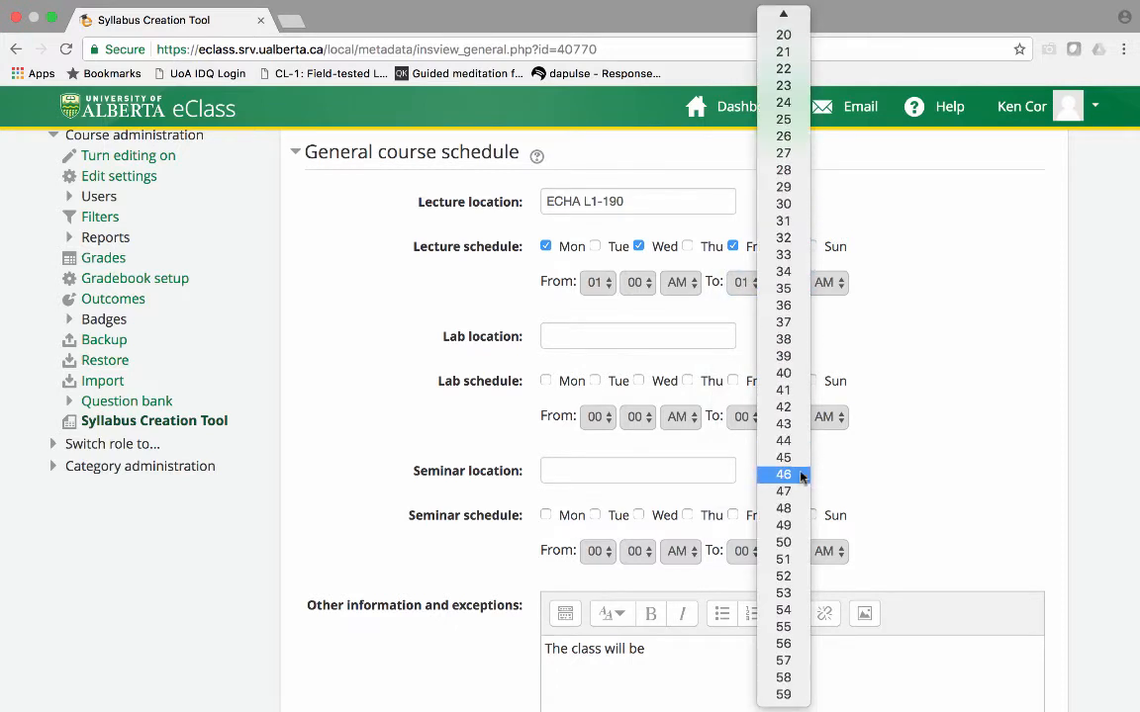
{"action": "left_click", "coordinate": [784, 542]}
{"action": "left_click", "coordinate": [831, 285]}
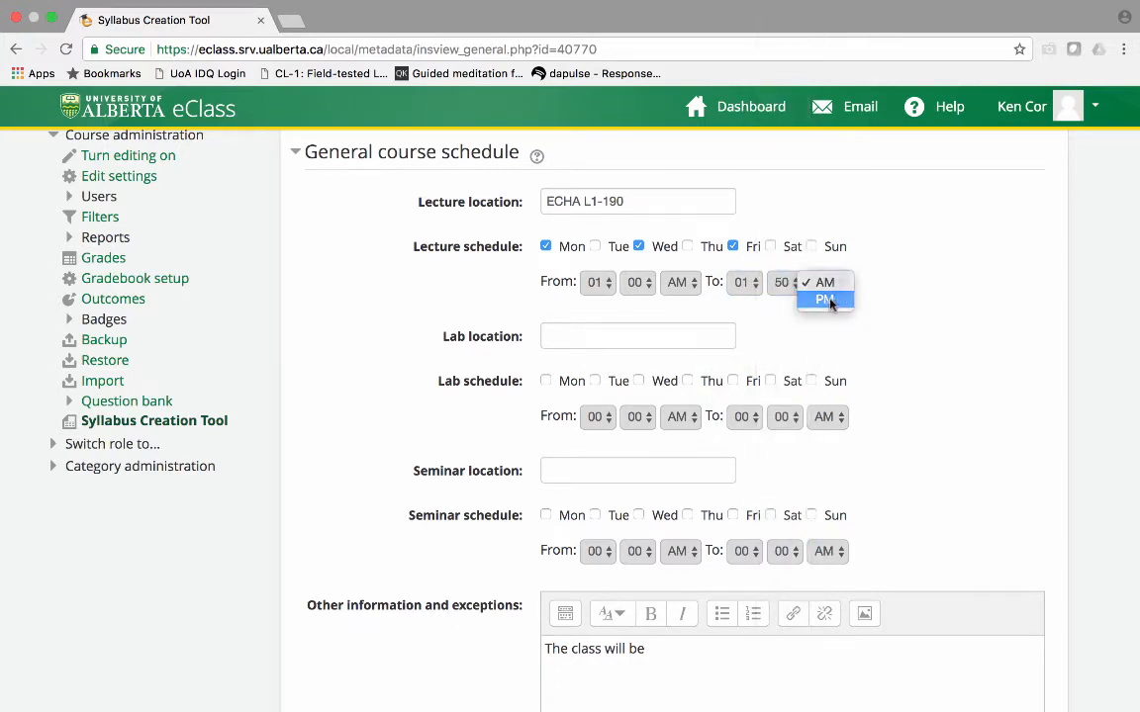
{"action": "left_click", "coordinate": [828, 300]}
{"action": "left_click", "coordinate": [681, 284]}
{"action": "left_click", "coordinate": [679, 298]}
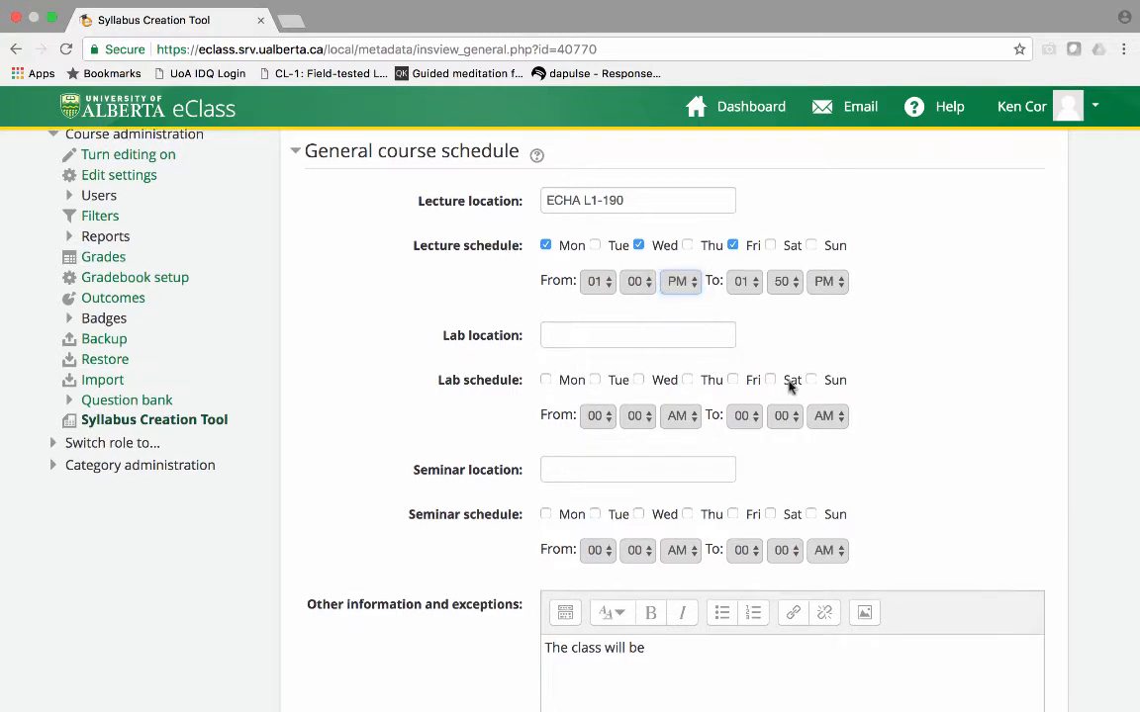
Step: Complete the Other information and exceptions text as "The class will not meet on January 18th."
{"action": "scroll", "coordinate": [792, 384], "scroll_direction": "down", "scroll_amount": 3}
{"action": "scroll", "coordinate": [792, 386], "scroll_direction": "down", "scroll_amount": 1}
{"action": "left_click", "coordinate": [667, 416]}
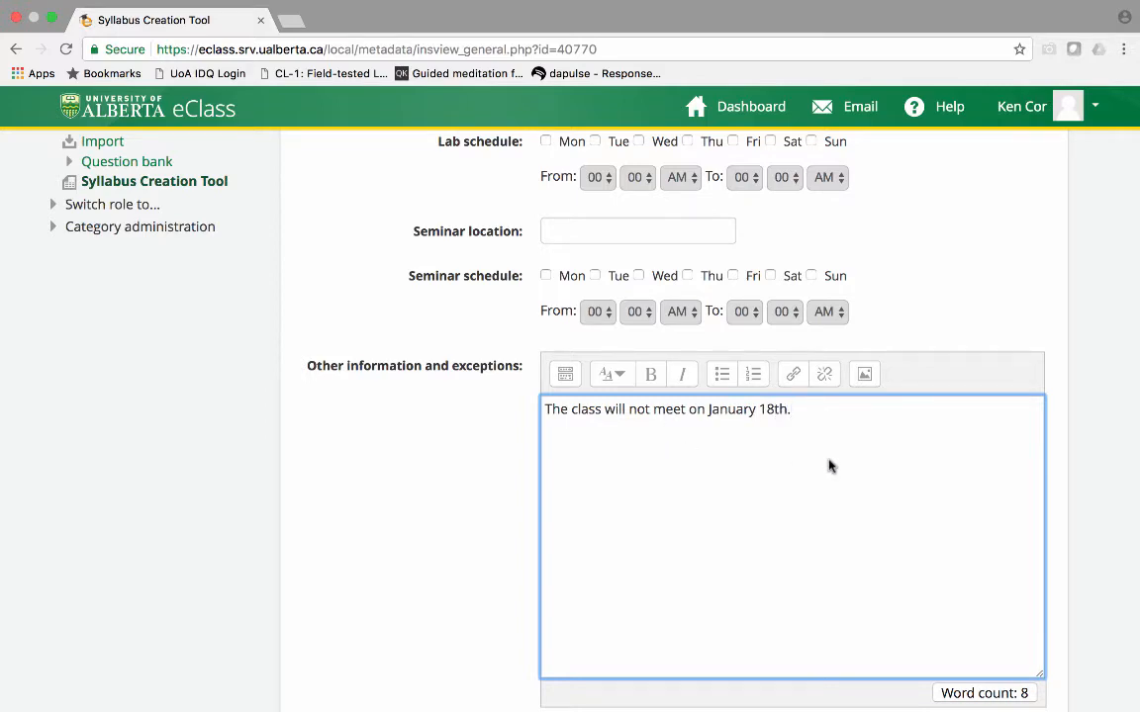
{"action": "scroll", "coordinate": [829, 466], "scroll_direction": "up", "scroll_amount": 15}
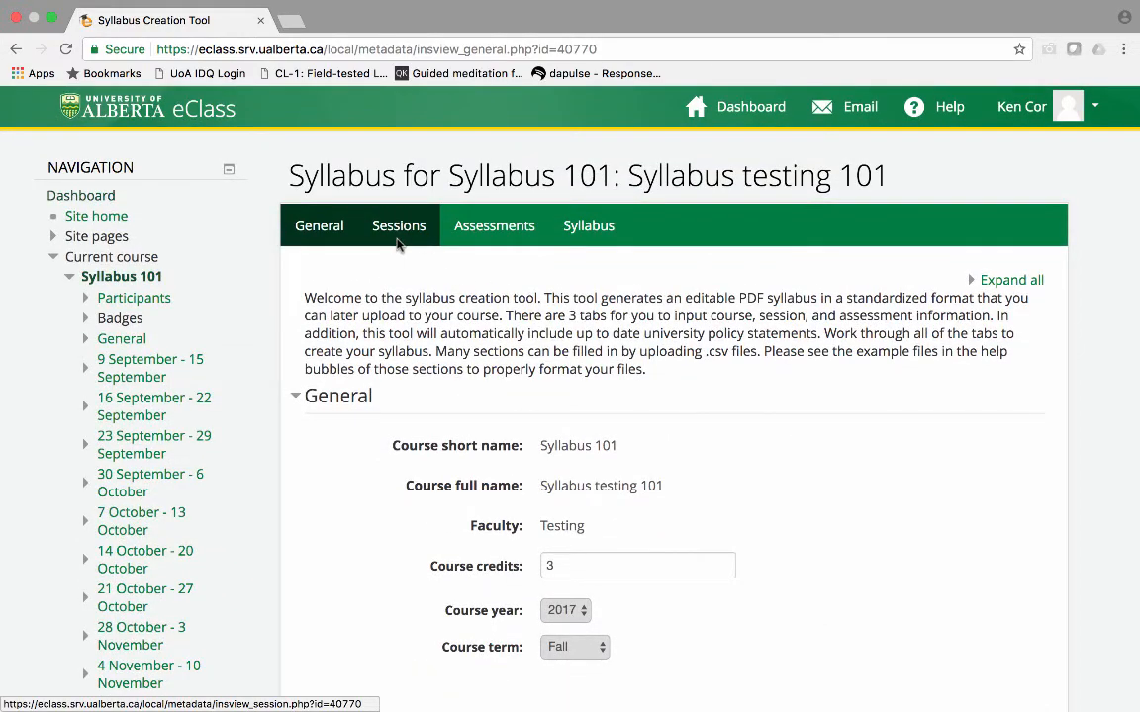
{"action": "scroll", "coordinate": [399, 246], "scroll_direction": "down", "scroll_amount": 15}
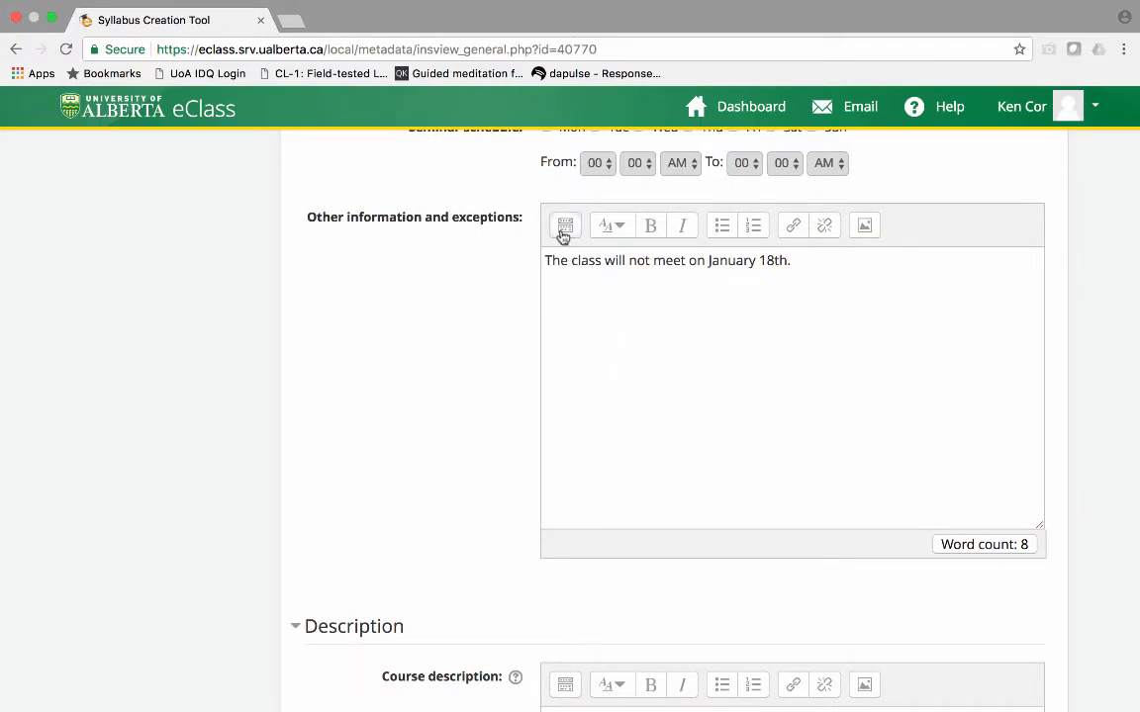
{"action": "left_click", "coordinate": [565, 226]}
{"action": "left_click", "coordinate": [594, 388]}
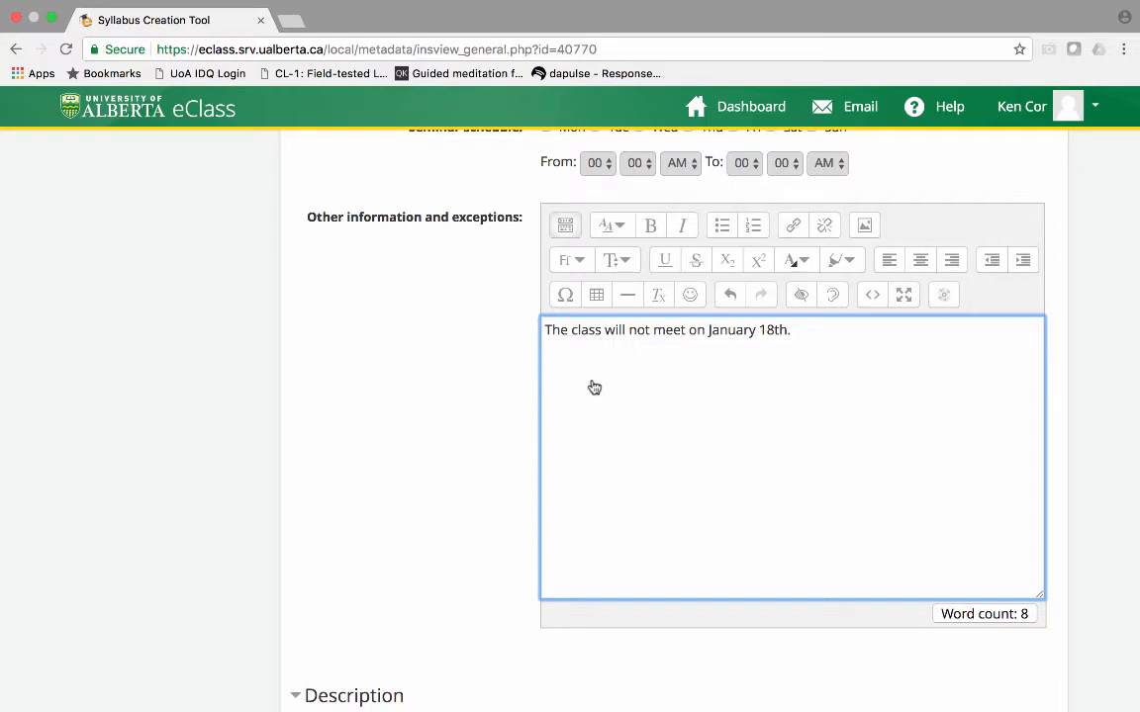
{"action": "type", "text": "item 1 item 2 item 3 Table 1 1 2 3 http://www.ualberta.ca"}
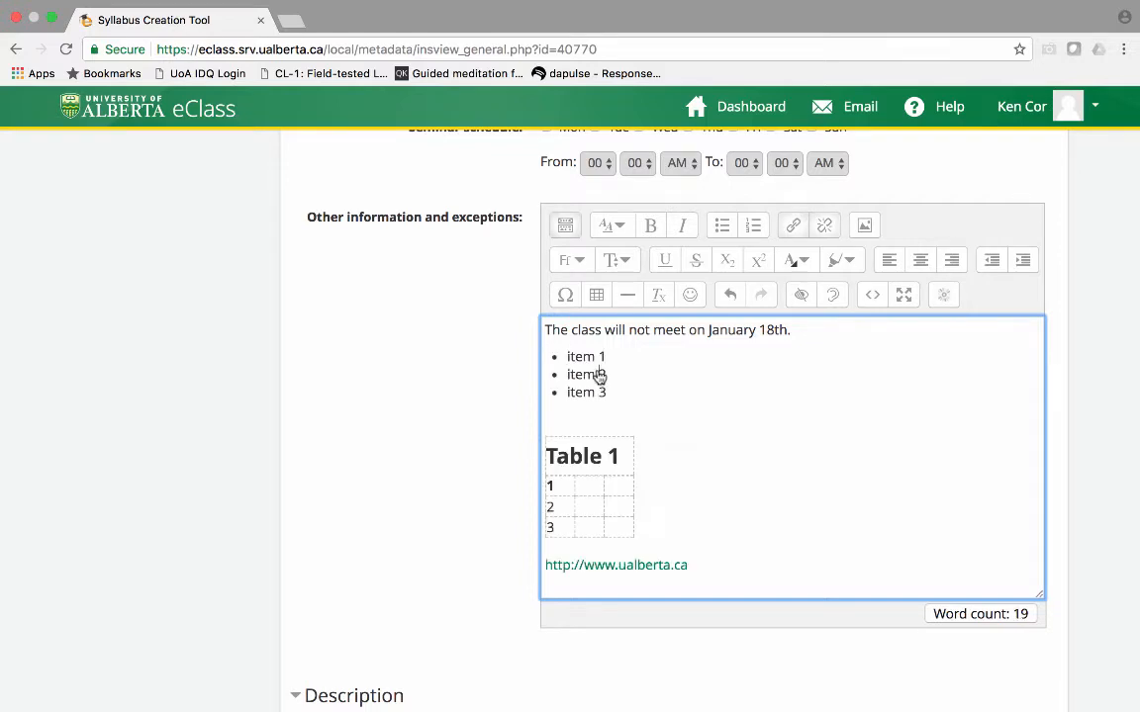
{"action": "left_click", "coordinate": [723, 231]}
{"action": "left_click", "coordinate": [723, 231]}
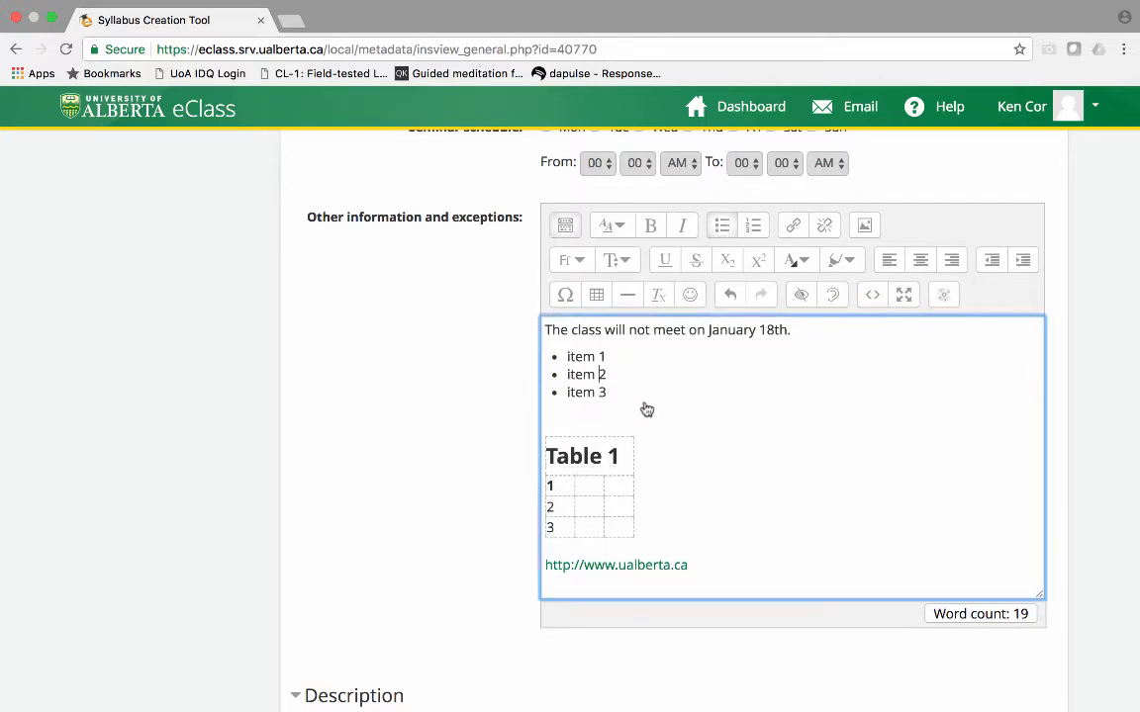
{"action": "left_click", "coordinate": [595, 478]}
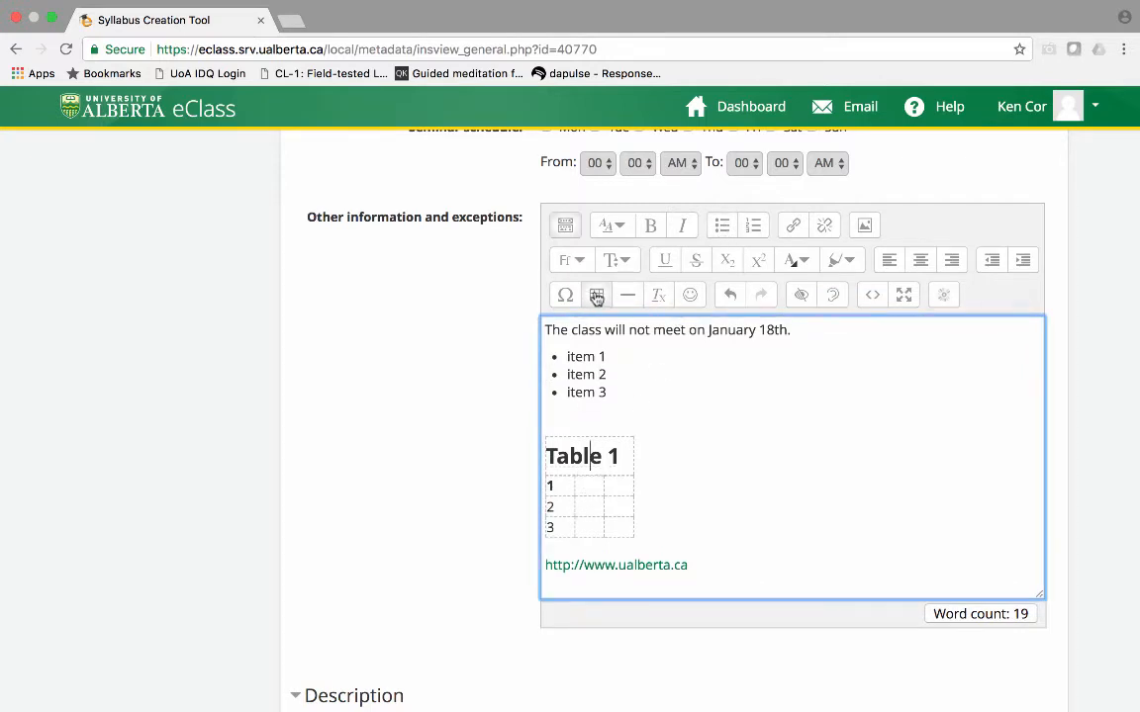
{"action": "left_click", "coordinate": [662, 552]}
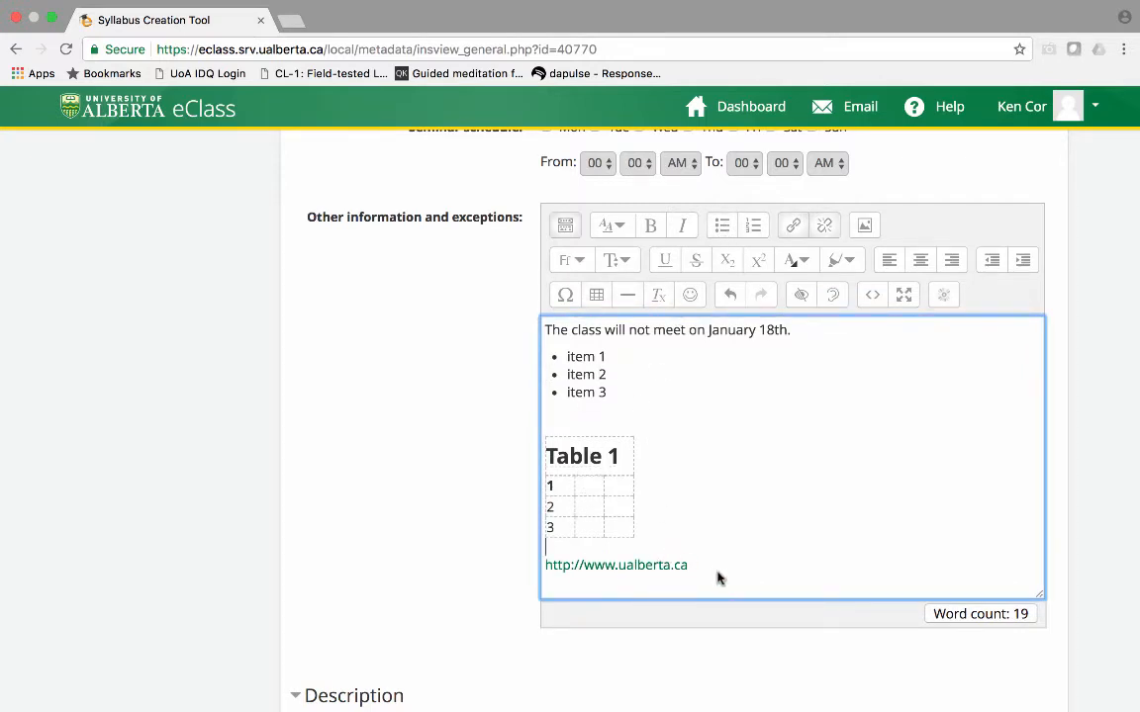
{"action": "left_click", "coordinate": [700, 572]}
{"action": "left_click", "coordinate": [794, 227]}
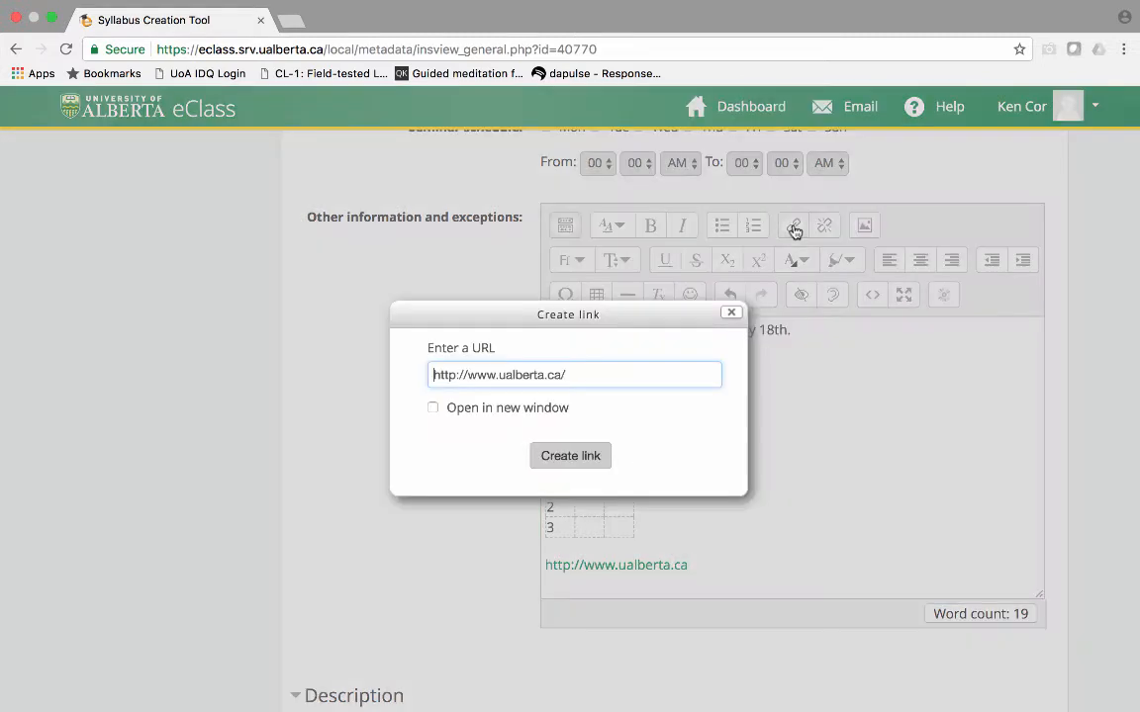
{"action": "left_click", "coordinate": [732, 313]}
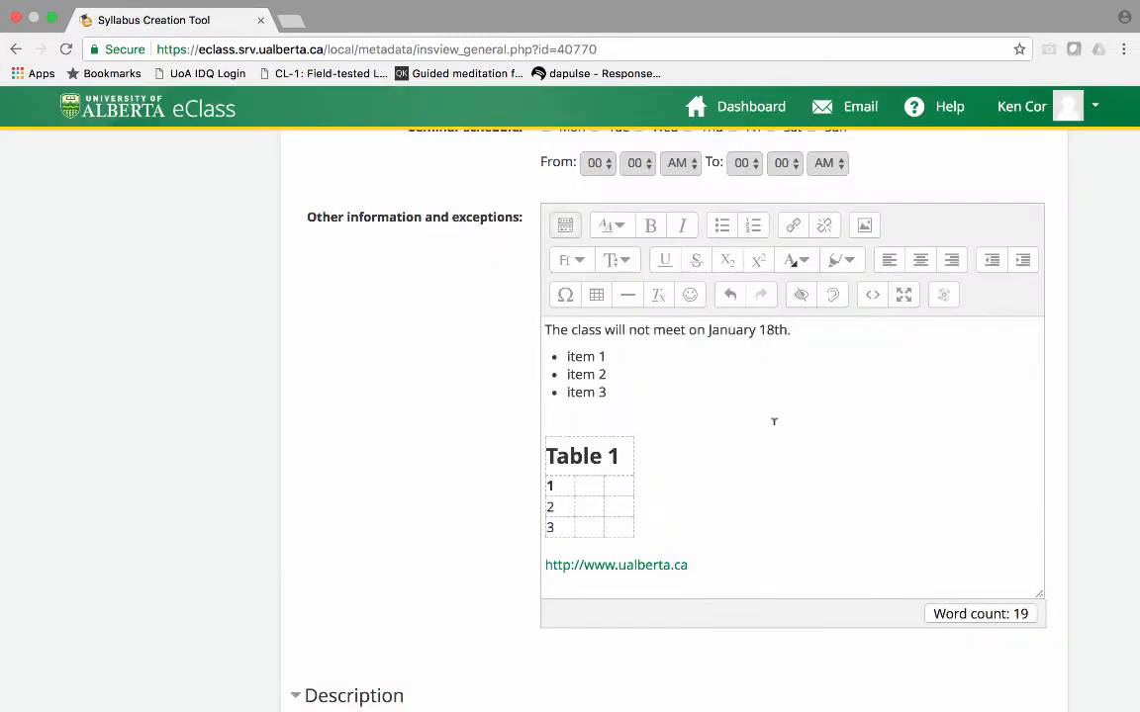
Step: Follow the calendar link in the Course description help and filter the course listings for the phrase PHARM 304
{"action": "scroll", "coordinate": [774, 422], "scroll_direction": "down", "scroll_amount": 5}
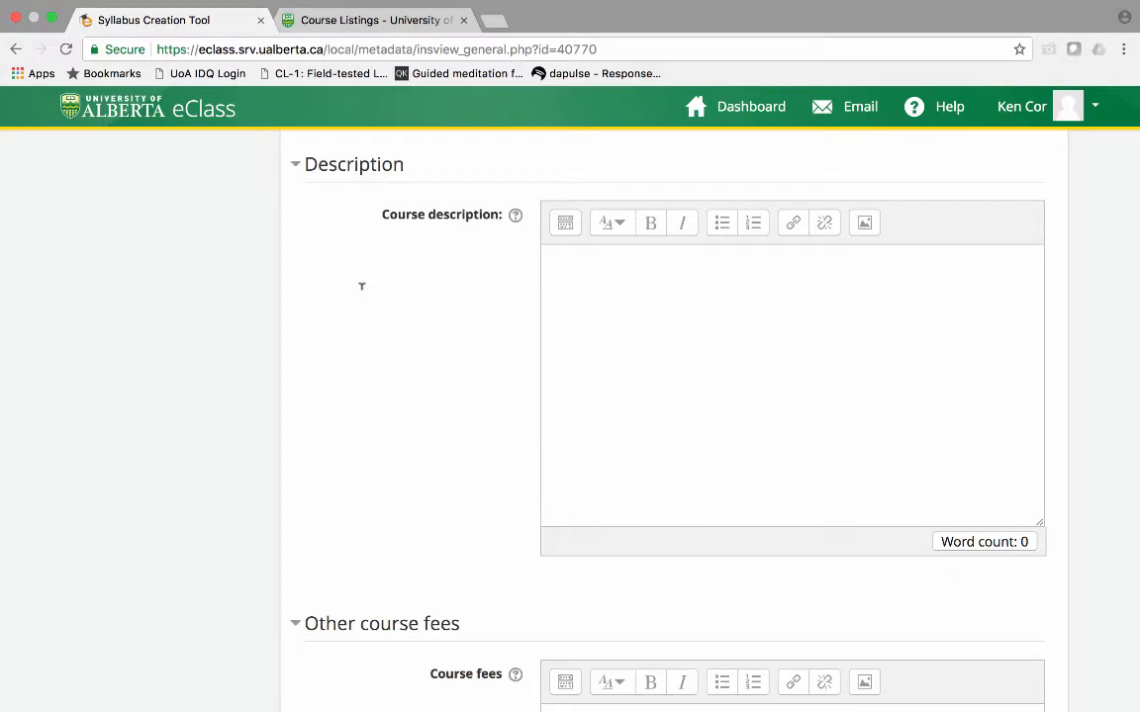
{"action": "left_click", "coordinate": [515, 214]}
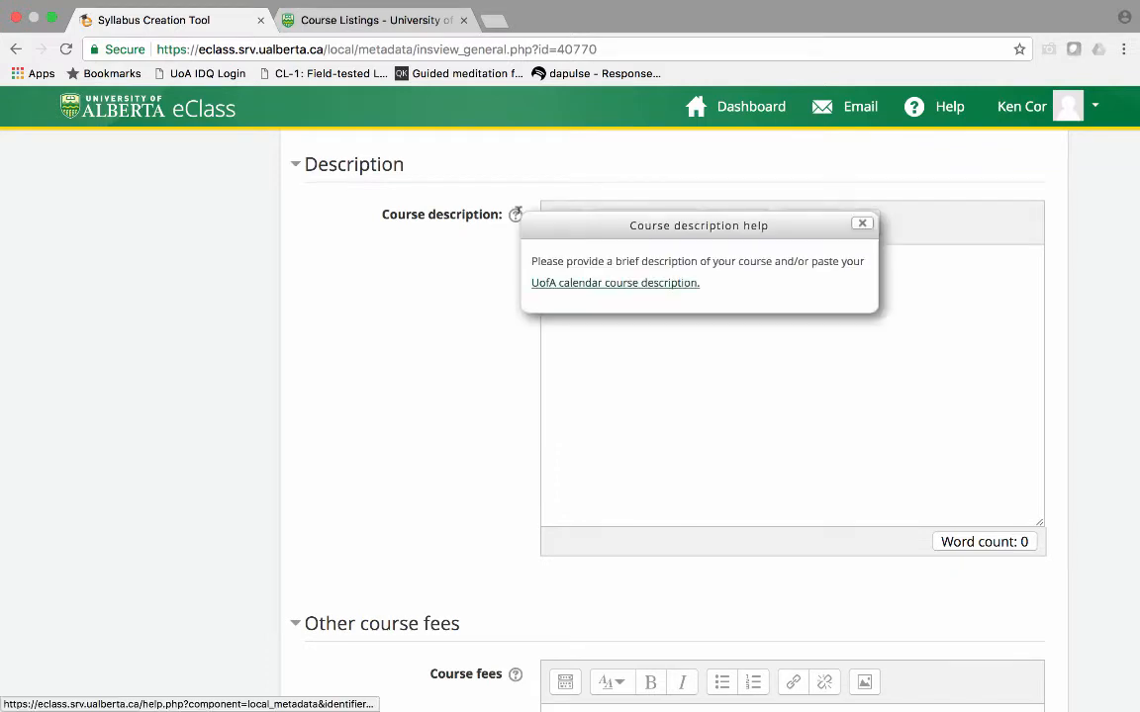
{"action": "left_click", "coordinate": [573, 282]}
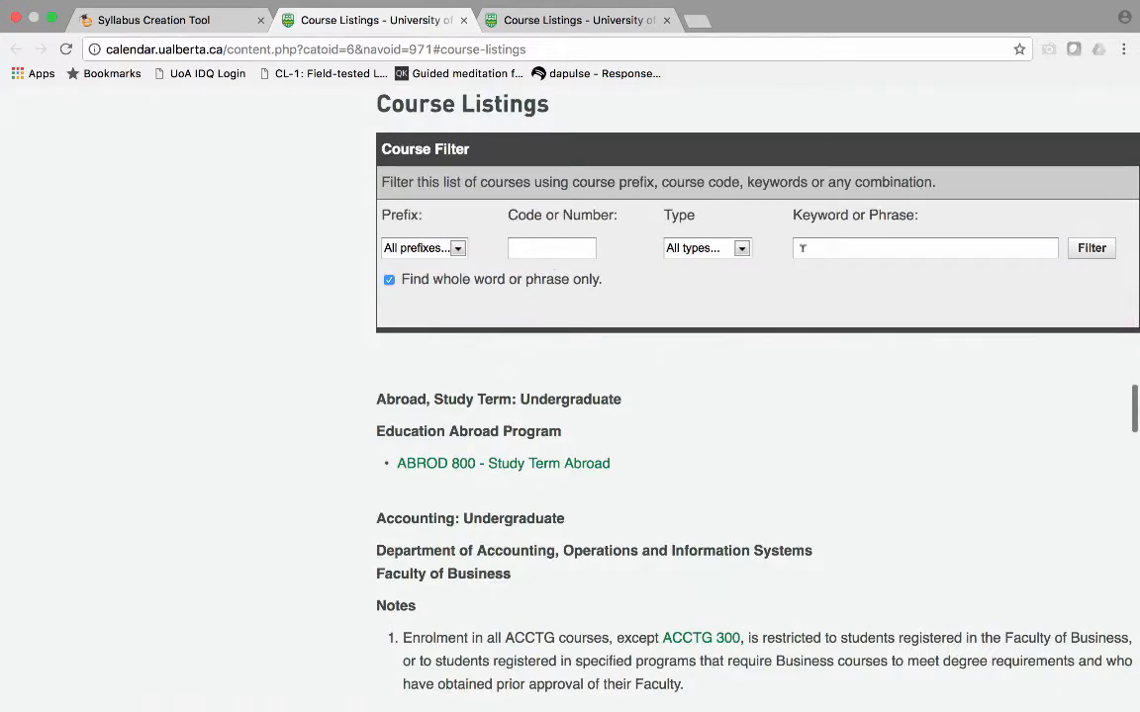
{"action": "left_click", "coordinate": [803, 248]}
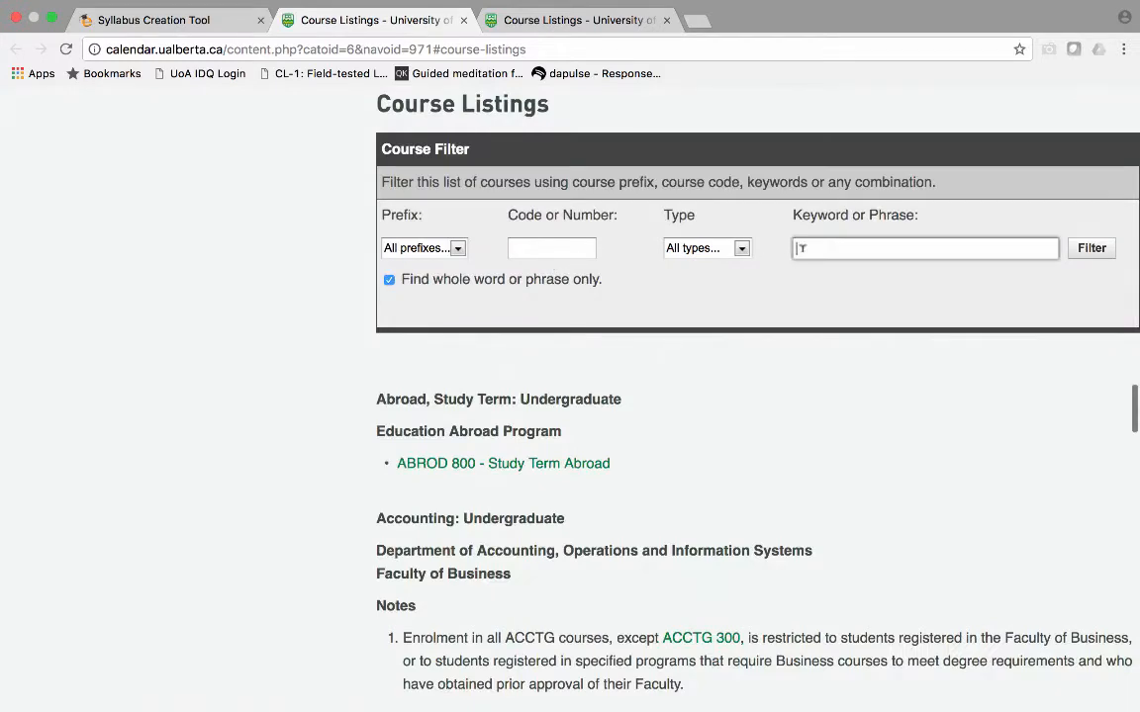
{"action": "type", "text": "PHARM 304"}
{"action": "left_click", "coordinate": [1089, 249]}
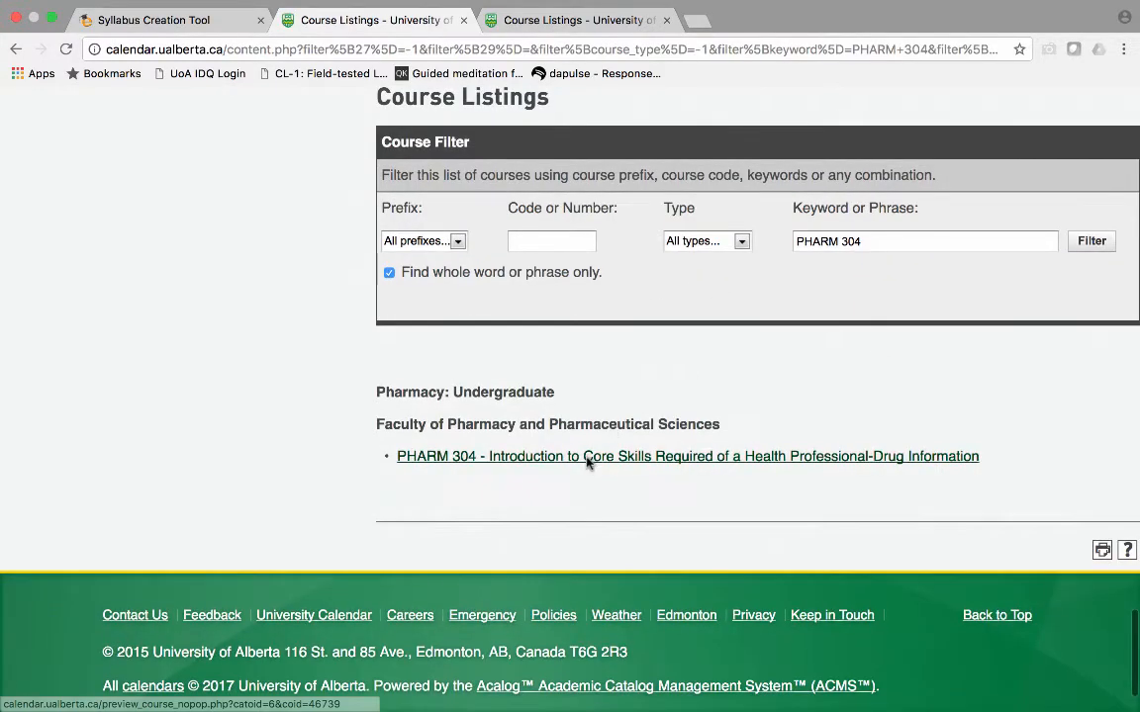
Step: Copy the PHARM 304 description from its calendar entry into the syllabus Course description and start a new line after it
{"action": "left_click", "coordinate": [584, 458]}
{"action": "scroll", "coordinate": [583, 533], "scroll_direction": "down", "scroll_amount": 3}
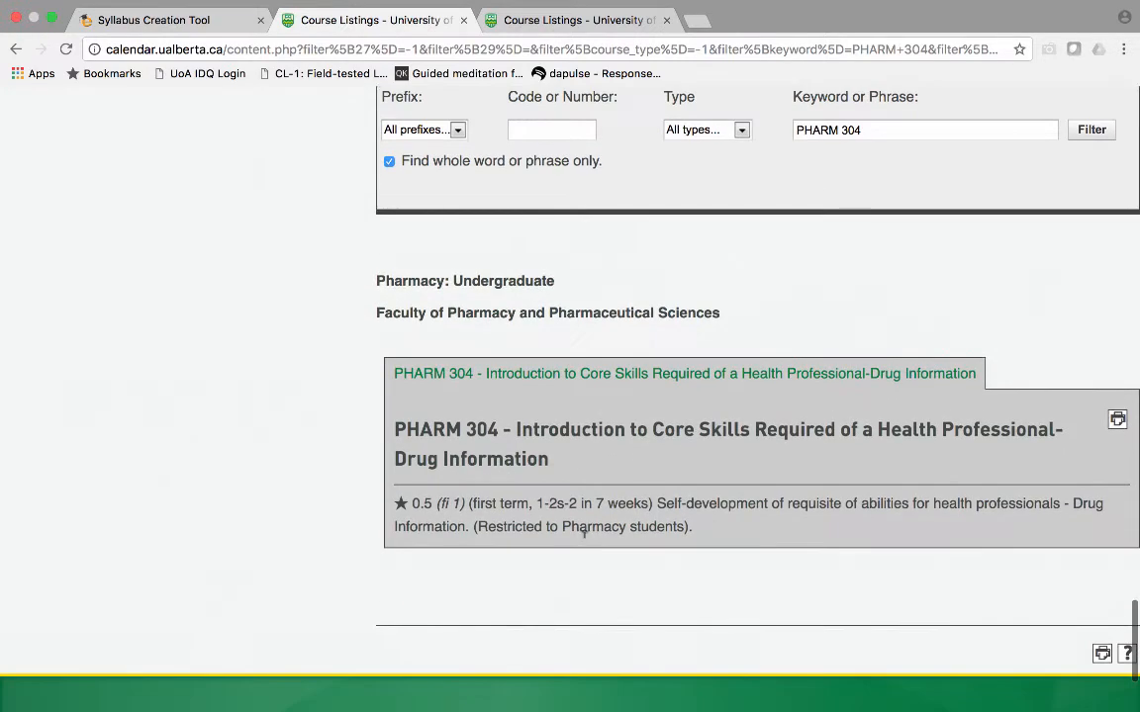
{"action": "left_click_drag", "start_coordinate": [716, 526], "coordinate": [389, 501]}
{"action": "left_click", "coordinate": [178, 20]}
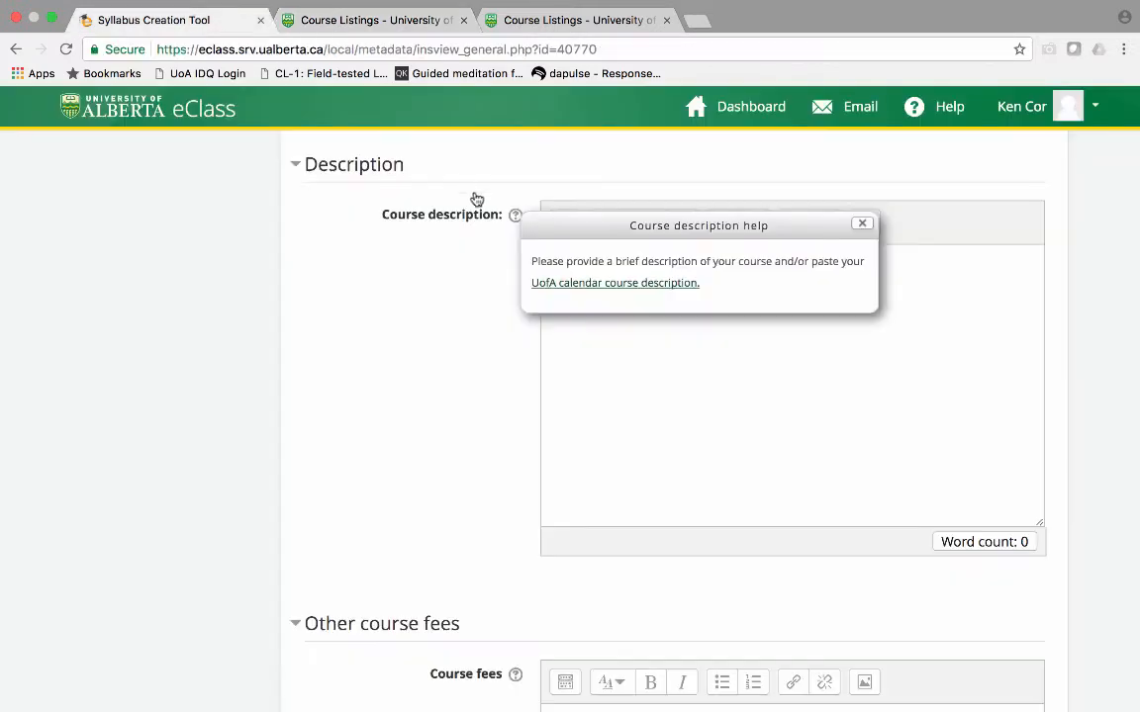
{"action": "left_click", "coordinate": [619, 333]}
{"action": "left_click", "coordinate": [588, 267]}
{"action": "type", "text": "★ 0.5(fi 1)(first term, 1-2s-2 in 7 weeks) Self-development of requisite of abilities for health professionals - Drug Information. (Restricted to Pharmacy students)."}
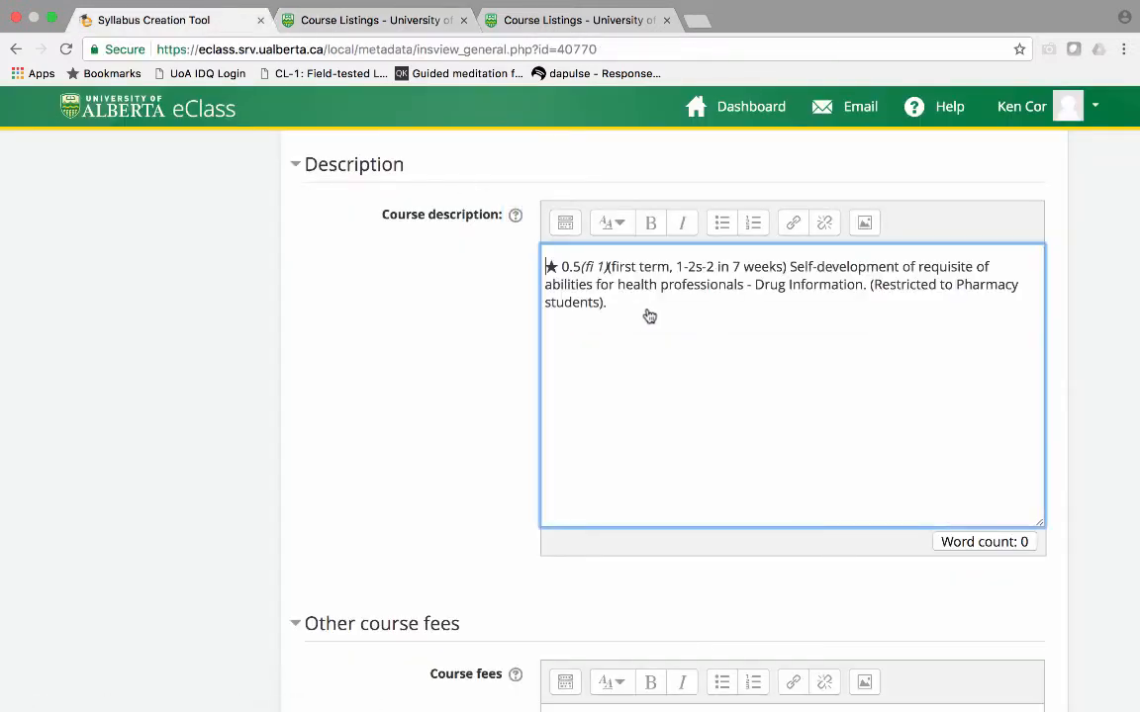
{"action": "key", "text": "Return"}
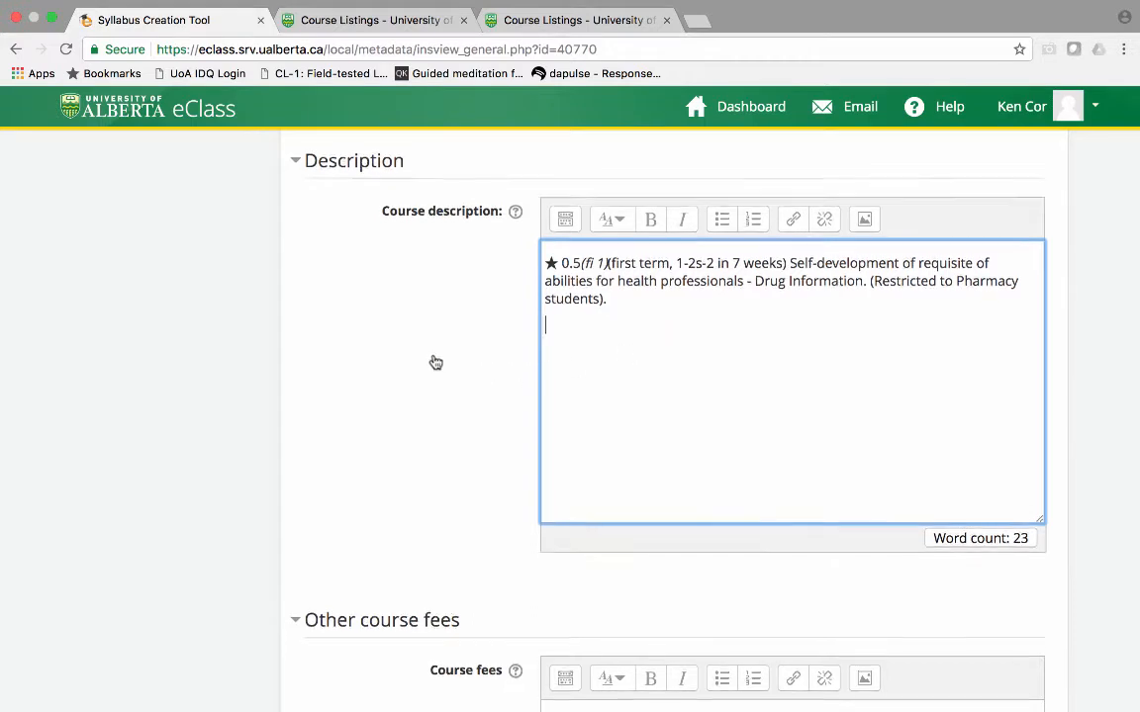
Step: Enter "none" as the Course fees
{"action": "scroll", "coordinate": [435, 362], "scroll_direction": "down", "scroll_amount": 2}
{"action": "scroll", "coordinate": [435, 362], "scroll_direction": "down", "scroll_amount": 3}
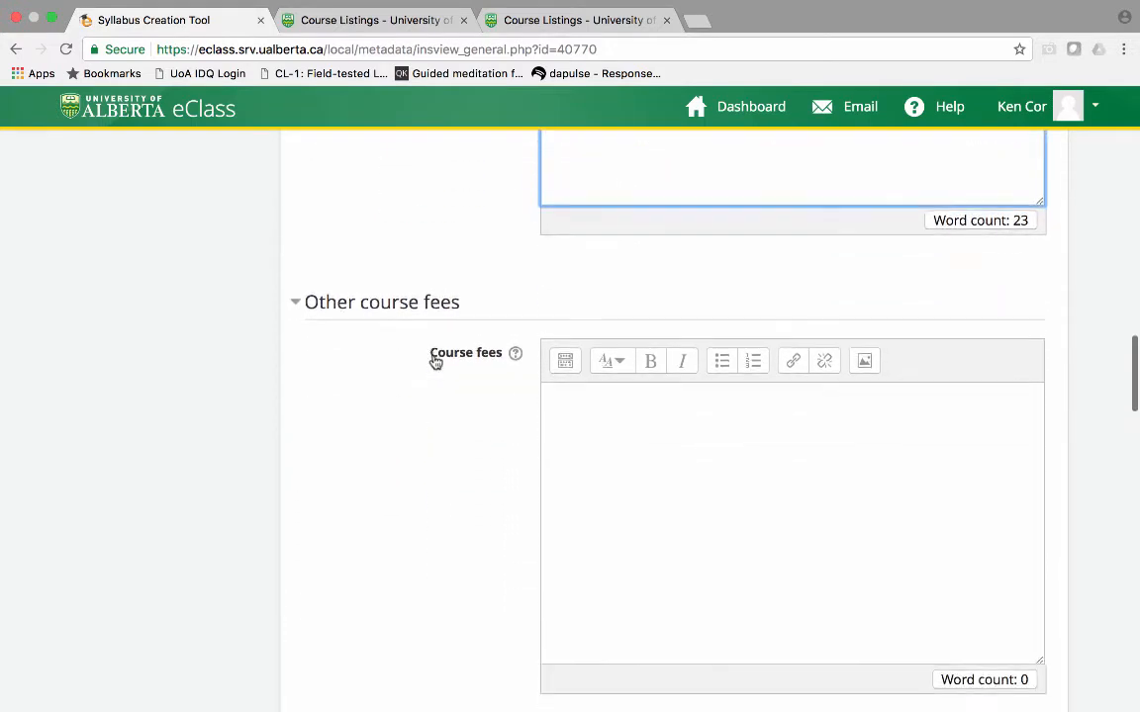
{"action": "left_click", "coordinate": [611, 423]}
{"action": "type", "text": "none"}
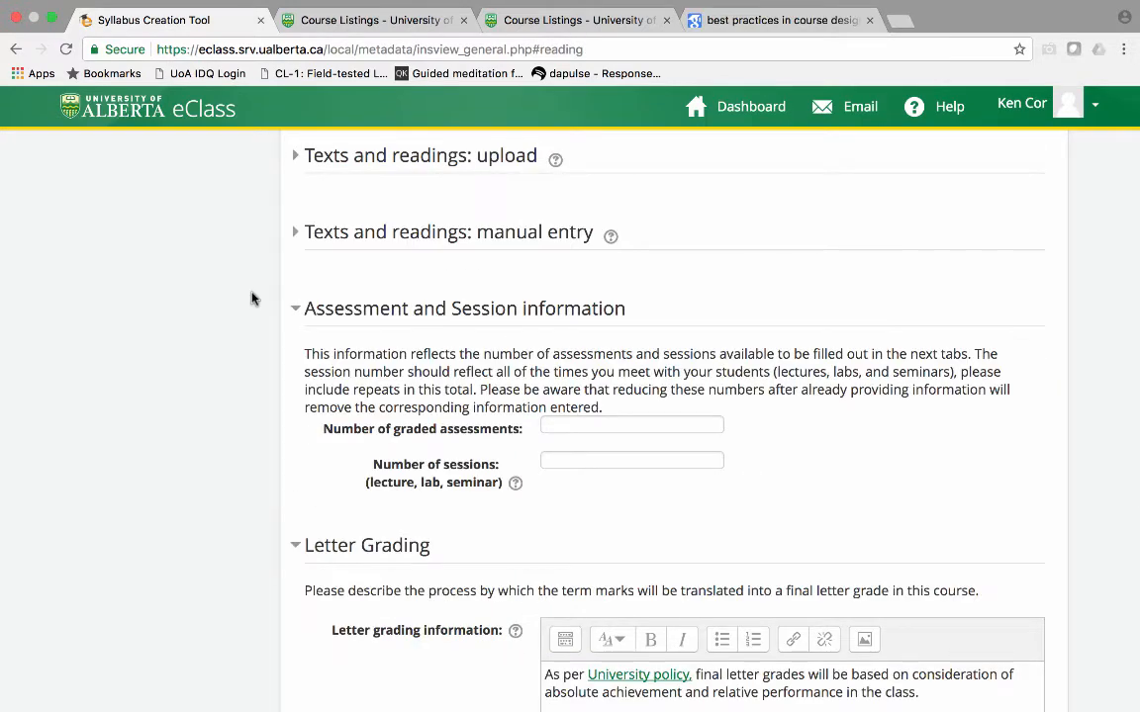
Step: Copy the MLA citation of "Blended course design: A synthesis of best practices" from Google Scholar into Reference 1 of the manual readings
{"action": "left_click", "coordinate": [297, 236]}
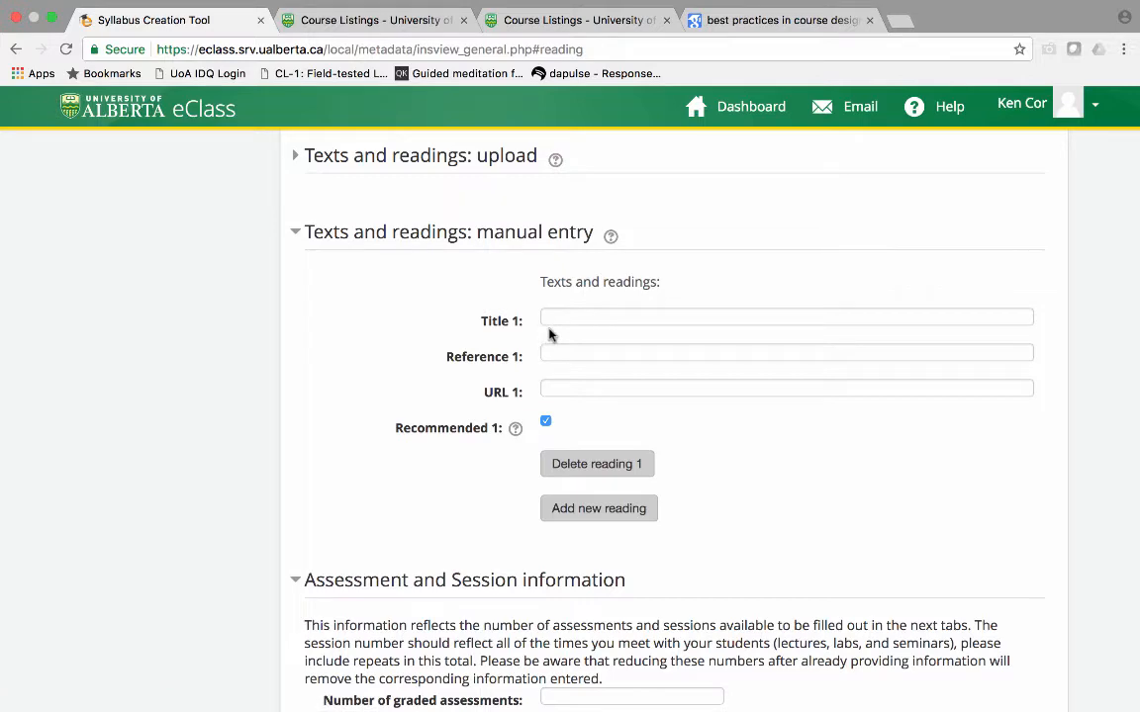
{"action": "left_click", "coordinate": [702, 20]}
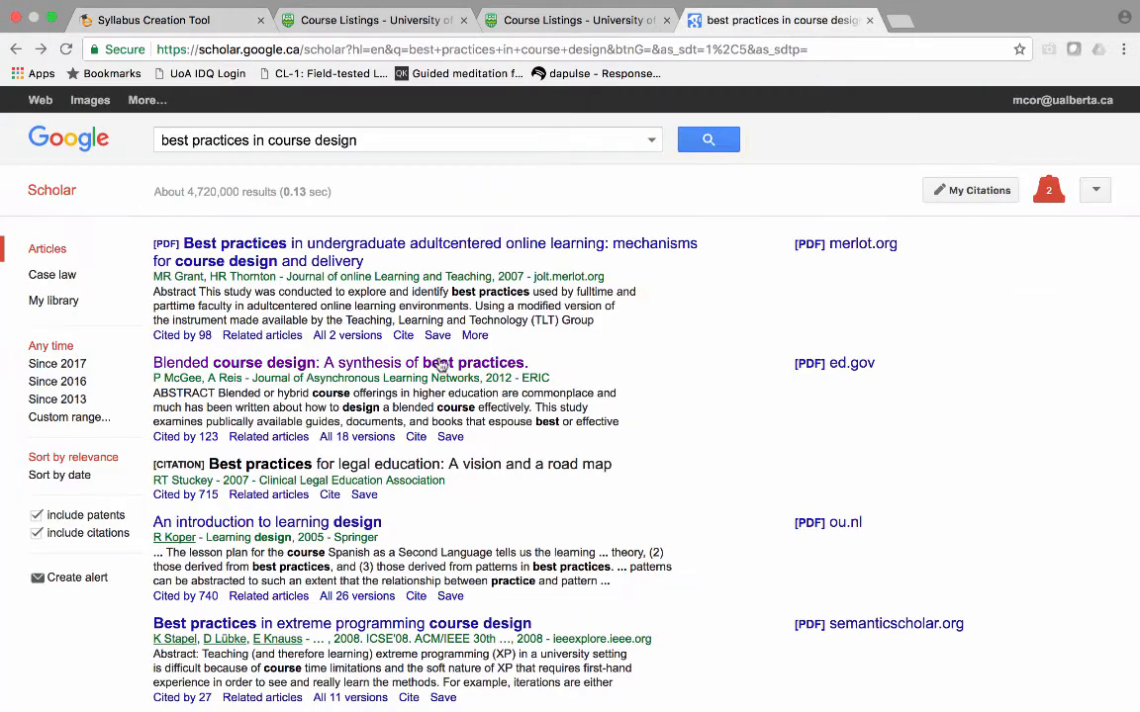
{"action": "left_click", "coordinate": [416, 437]}
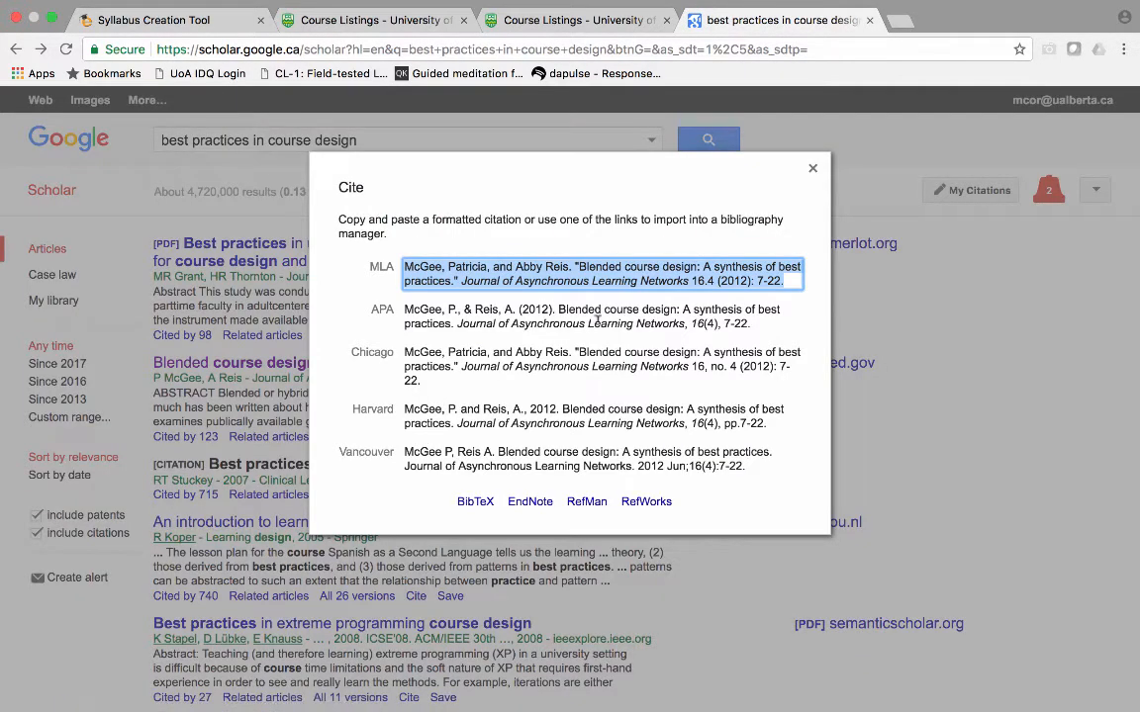
{"action": "left_click", "coordinate": [165, 20]}
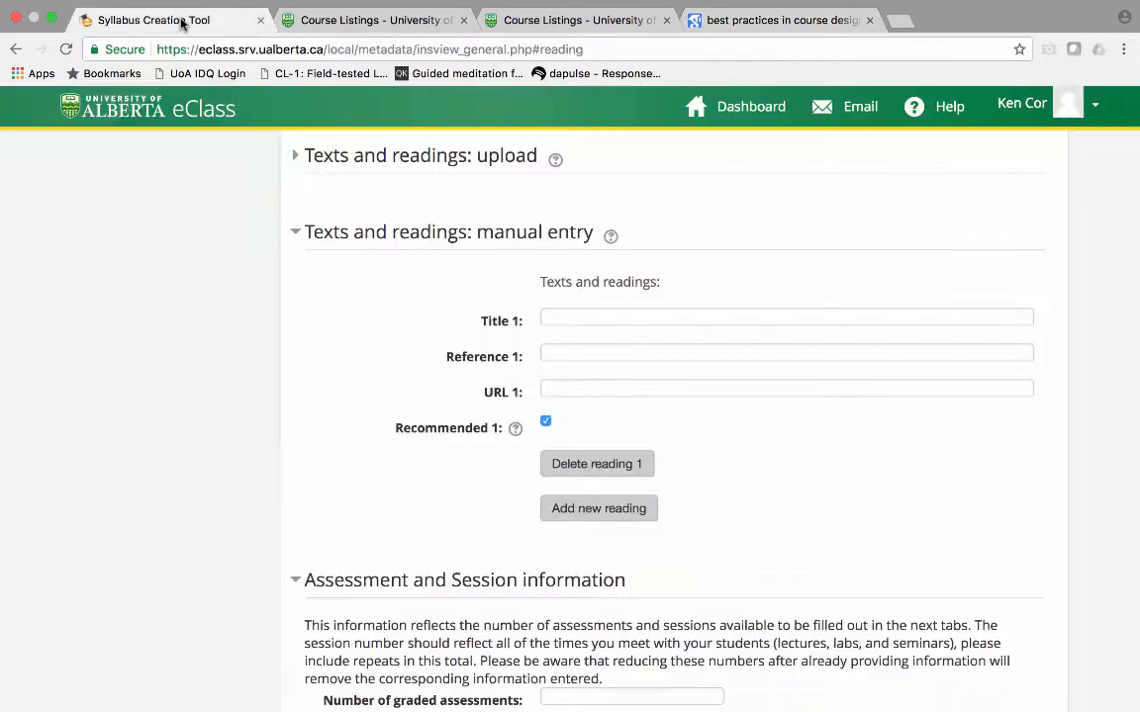
{"action": "left_click", "coordinate": [588, 352]}
{"action": "key", "text": "super+v"}
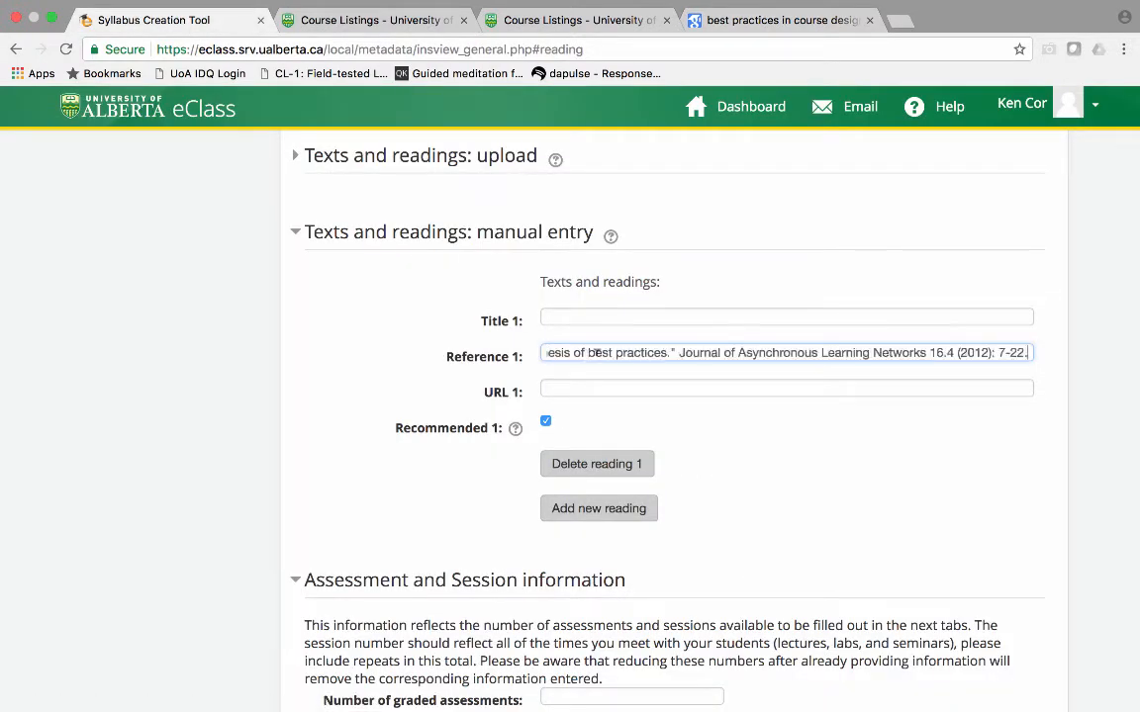
Step: Copy the article title "Blended course design: A synthesis of best practices." from Reference 1 into Title 1
{"action": "left_click_drag", "start_coordinate": [670, 348], "coordinate": [738, 353]}
{"action": "key", "text": "super+c"}
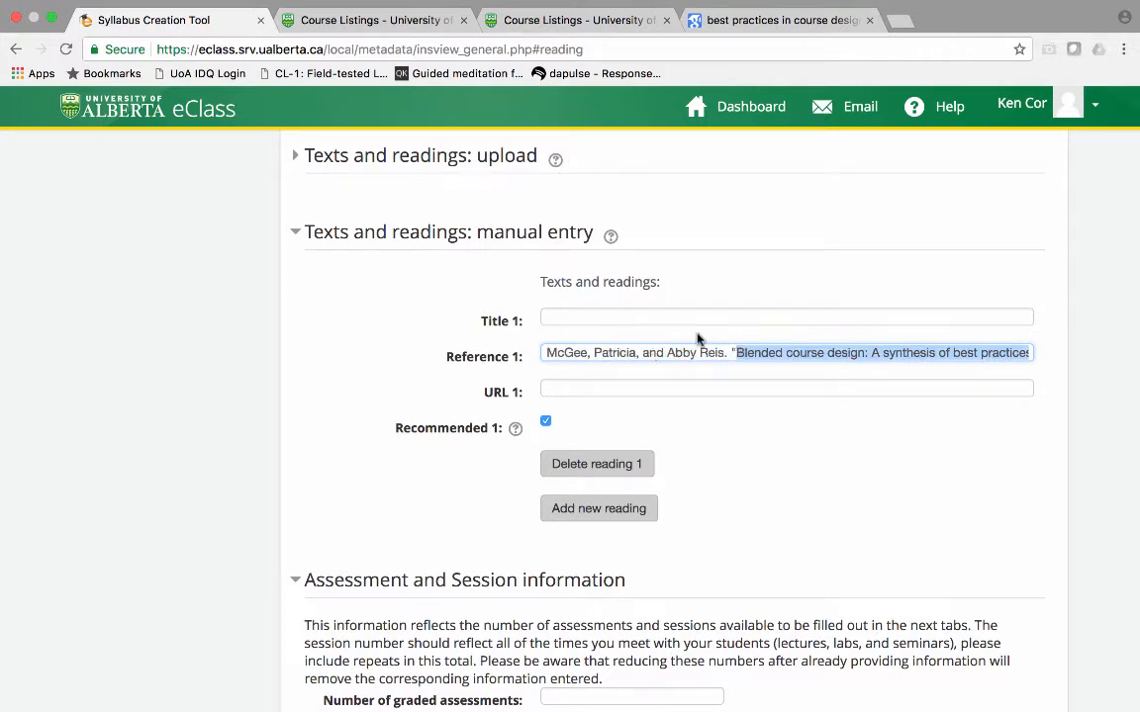
{"action": "left_click", "coordinate": [593, 314]}
{"action": "key", "text": "super+v"}
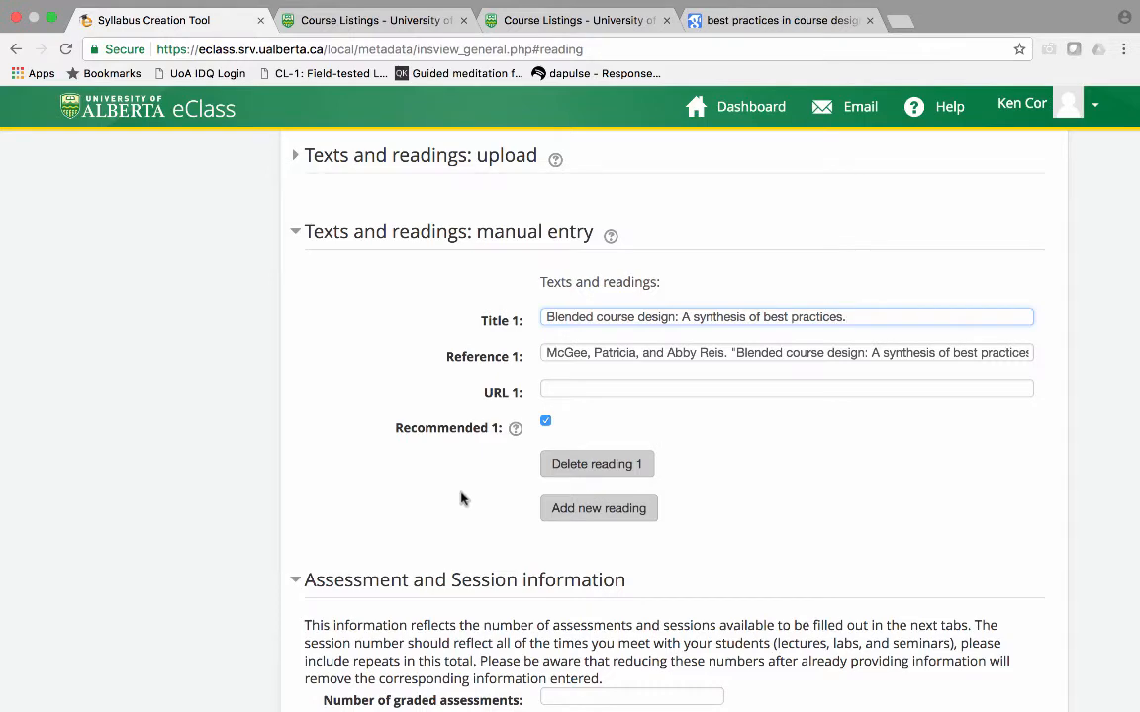
Step: Turn off the Recommended option for reading 1
{"action": "scroll", "coordinate": [460, 498], "scroll_direction": "down", "scroll_amount": 3}
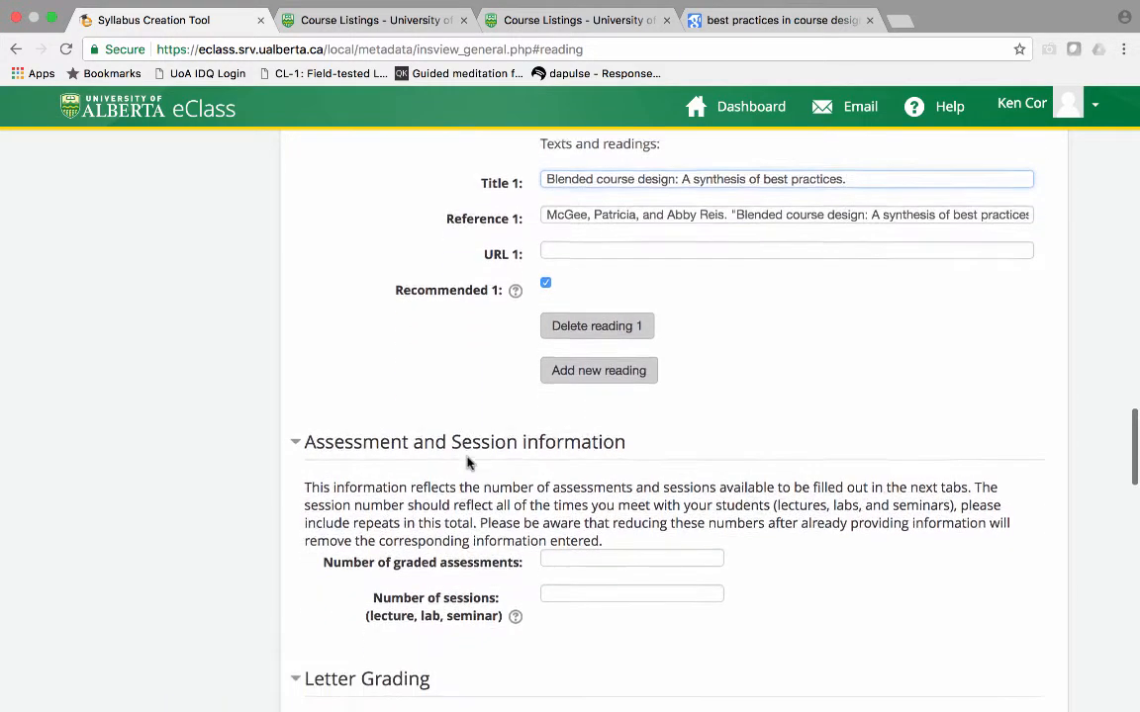
{"action": "scroll", "coordinate": [469, 462], "scroll_direction": "down", "scroll_amount": 1}
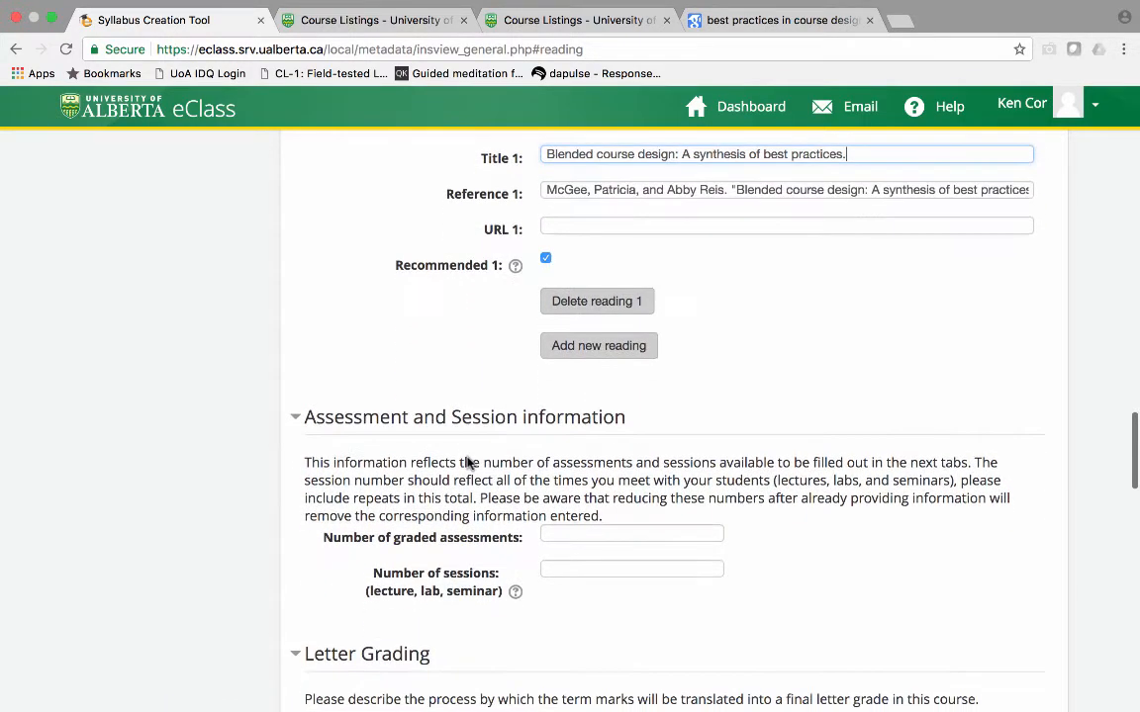
{"action": "left_click", "coordinate": [546, 261]}
{"action": "left_click", "coordinate": [546, 261]}
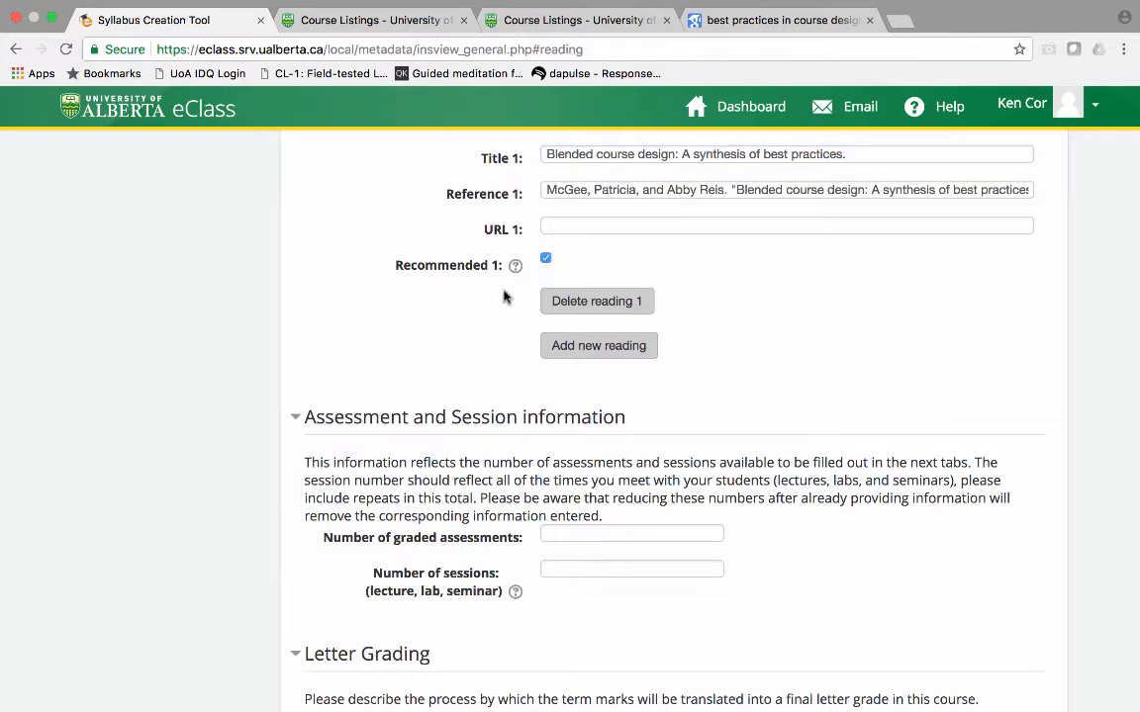
{"action": "left_click", "coordinate": [546, 259]}
Step: Examine the Assessment and Session information fields and the prefilled Letter grading information text
{"action": "scroll", "coordinate": [428, 379], "scroll_direction": "down", "scroll_amount": 2}
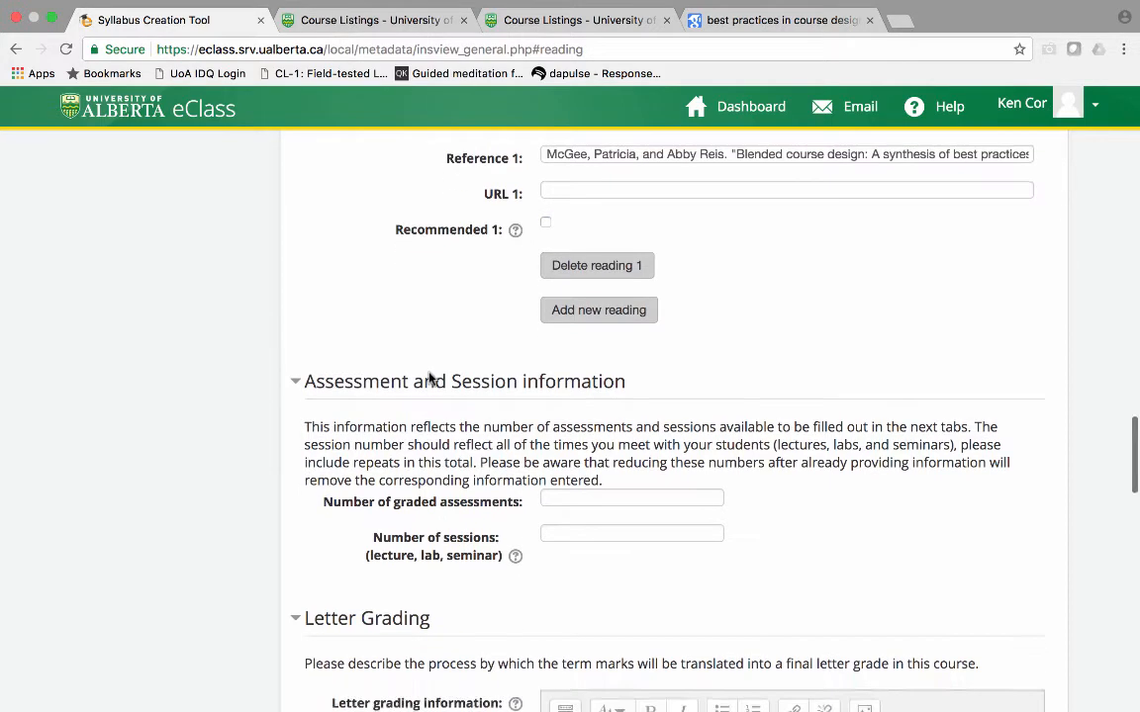
{"action": "scroll", "coordinate": [429, 379], "scroll_direction": "down", "scroll_amount": 5}
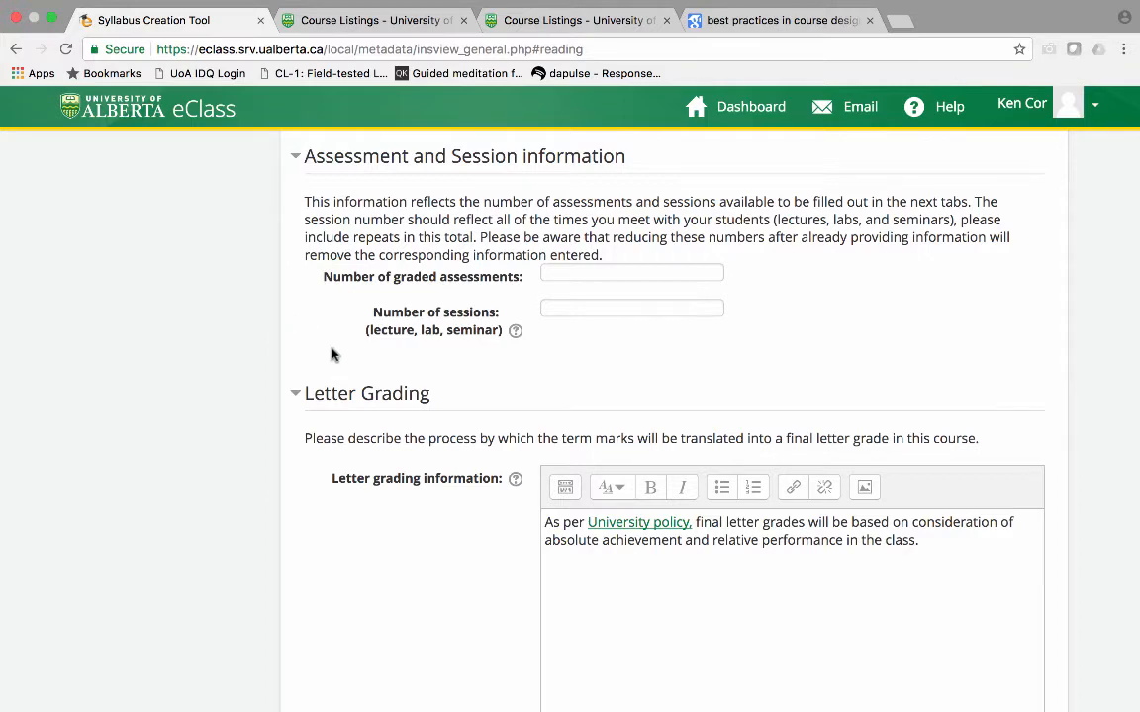
{"action": "scroll", "coordinate": [297, 296], "scroll_direction": "down", "scroll_amount": 2}
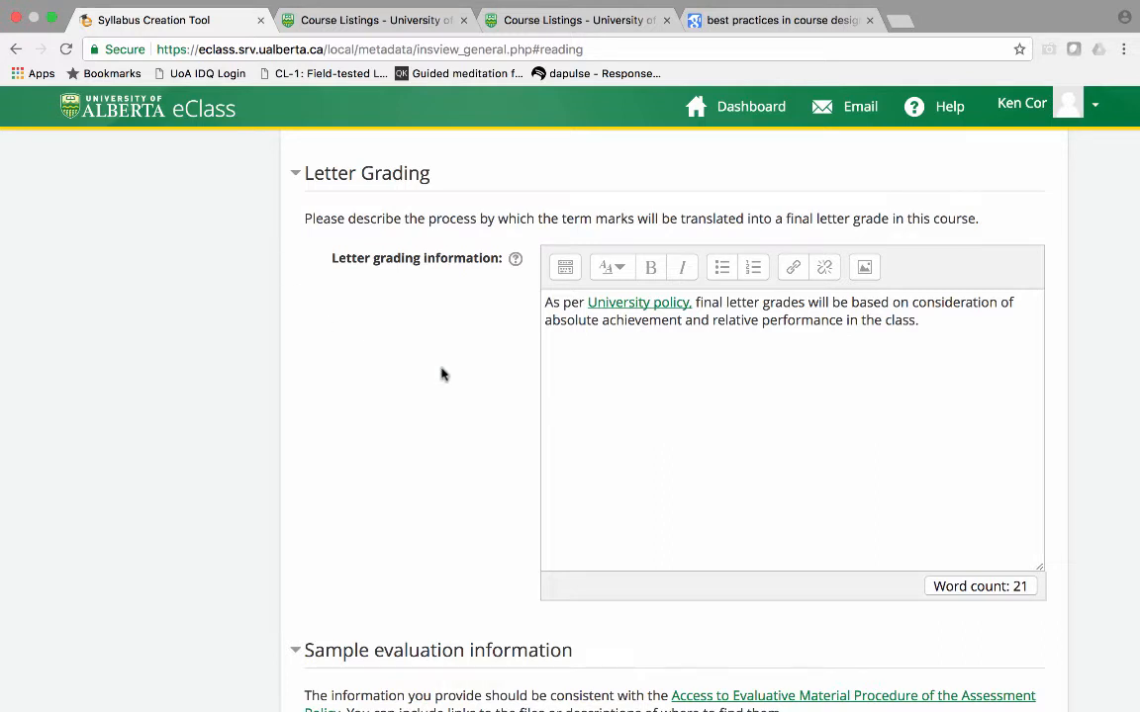
{"action": "left_click_drag", "start_coordinate": [545, 300], "coordinate": [973, 351]}
{"action": "left_click", "coordinate": [959, 325]}
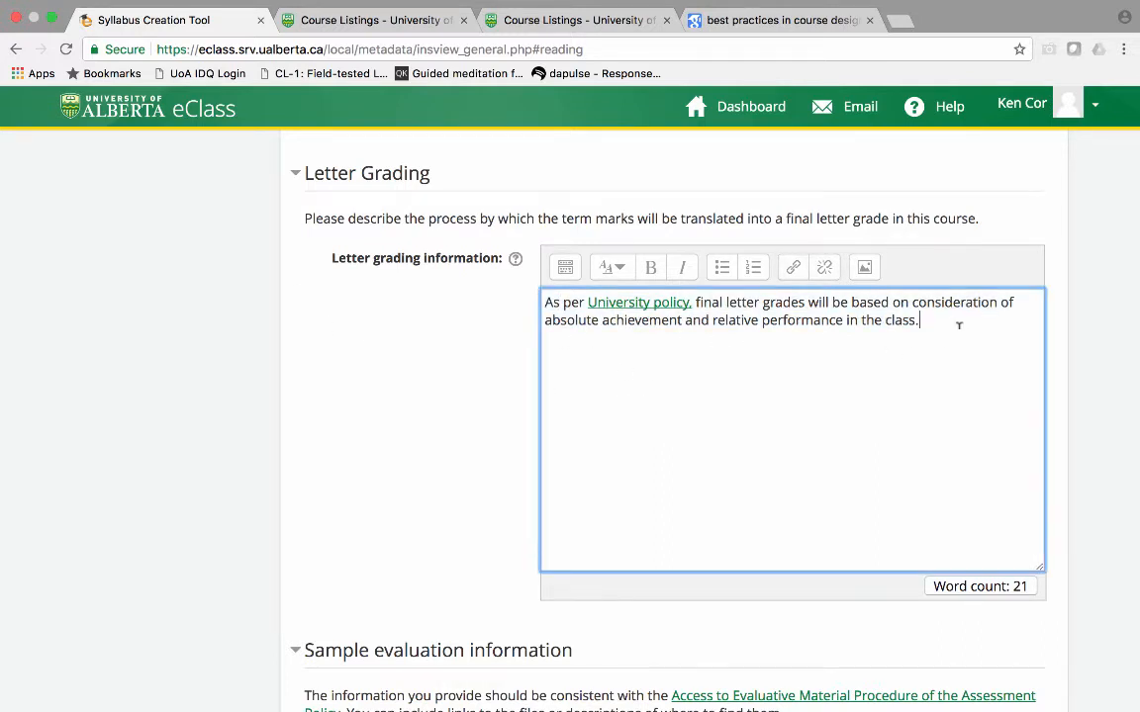
Step: Enter "A session will be provided before the final exam." as the Sample evaluation information
{"action": "scroll", "coordinate": [374, 353], "scroll_direction": "down", "scroll_amount": 5}
{"action": "scroll", "coordinate": [376, 359], "scroll_direction": "down", "scroll_amount": 4}
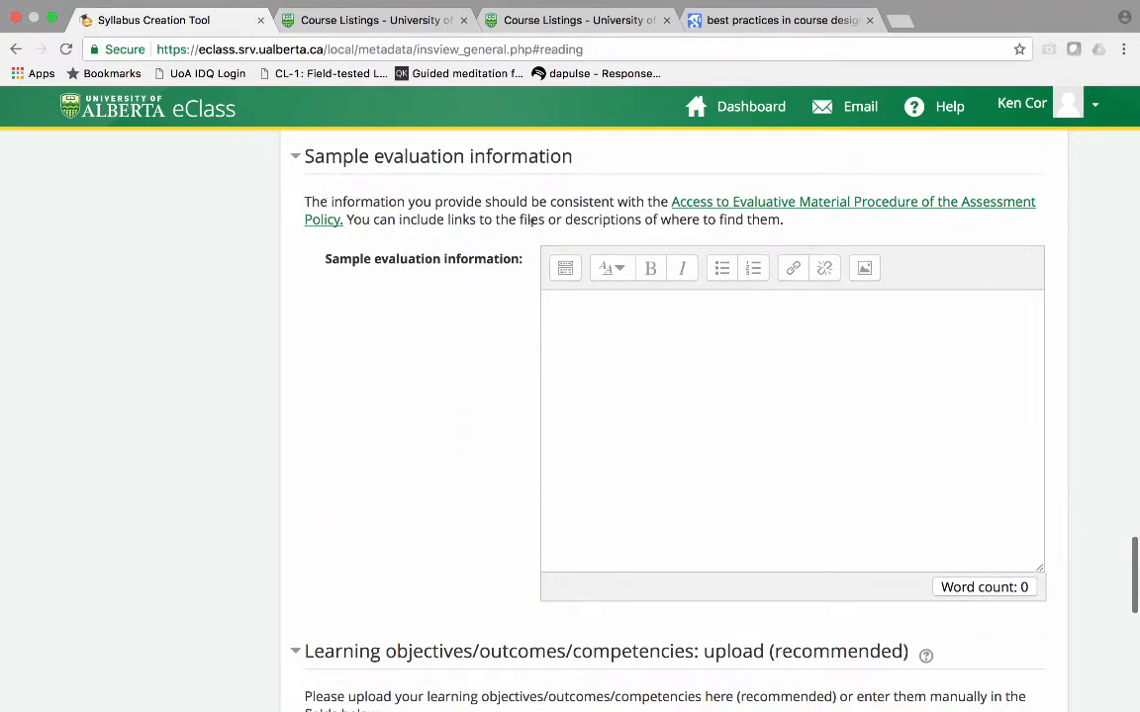
{"action": "left_click", "coordinate": [575, 314]}
{"action": "type", "text": "A"}
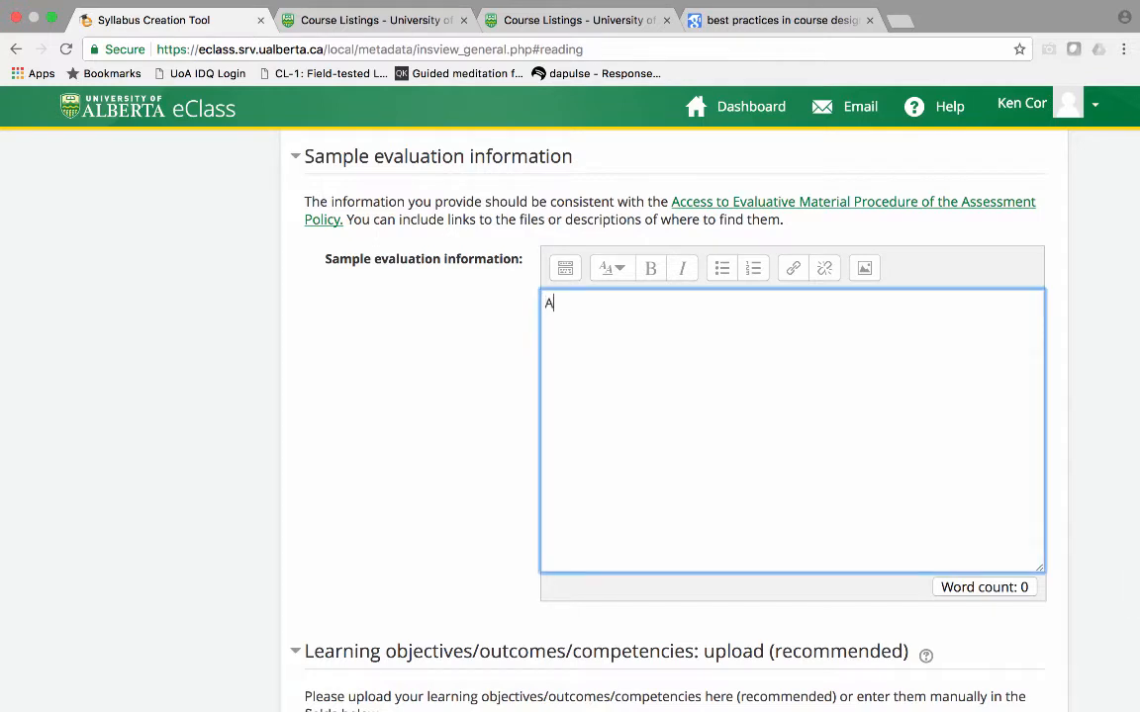
{"action": "type", "text": " session will be prov"}
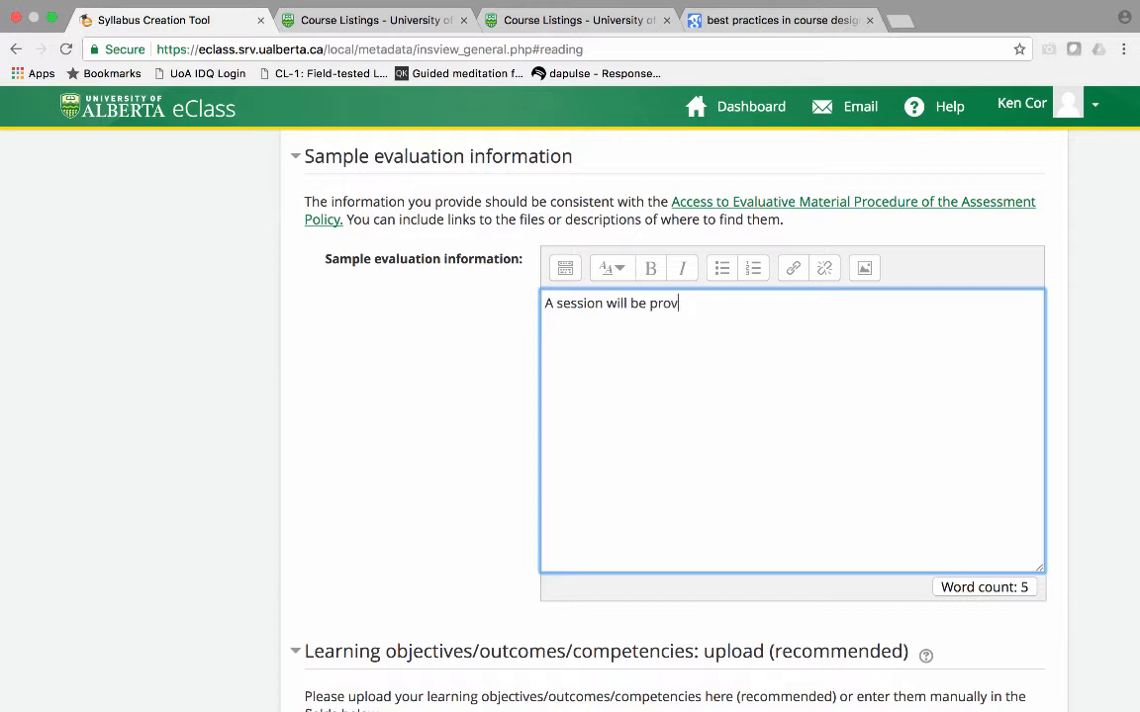
{"action": "type", "text": "ided before the final e"}
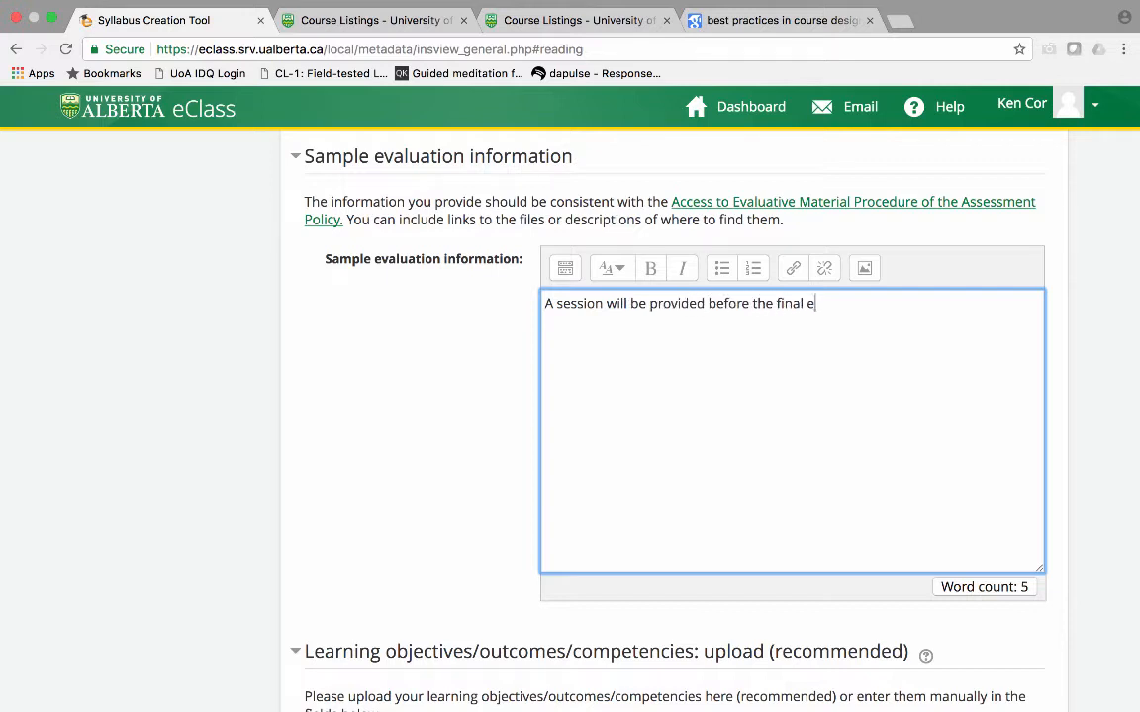
{"action": "type", "text": "xam."}
Step: Expand the manual learning outcomes and enter "be able to create a syllabus for their course using eclass." as Outcome 1
{"action": "scroll", "coordinate": [653, 396], "scroll_direction": "down", "scroll_amount": 3}
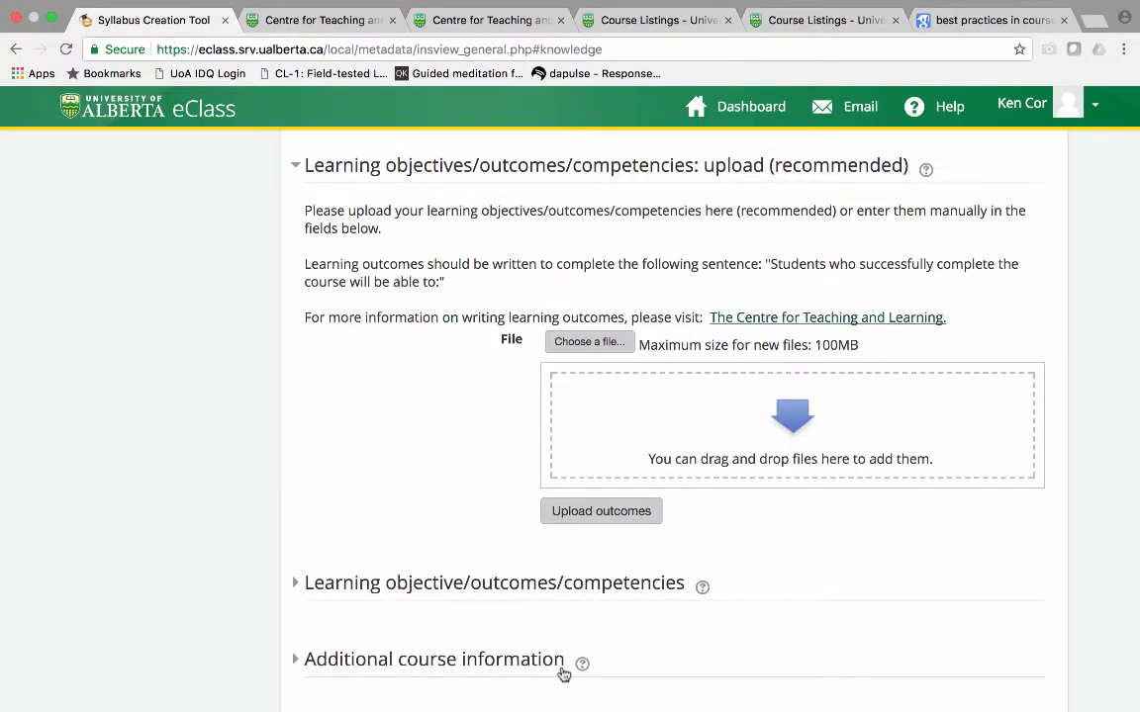
{"action": "left_click", "coordinate": [492, 584]}
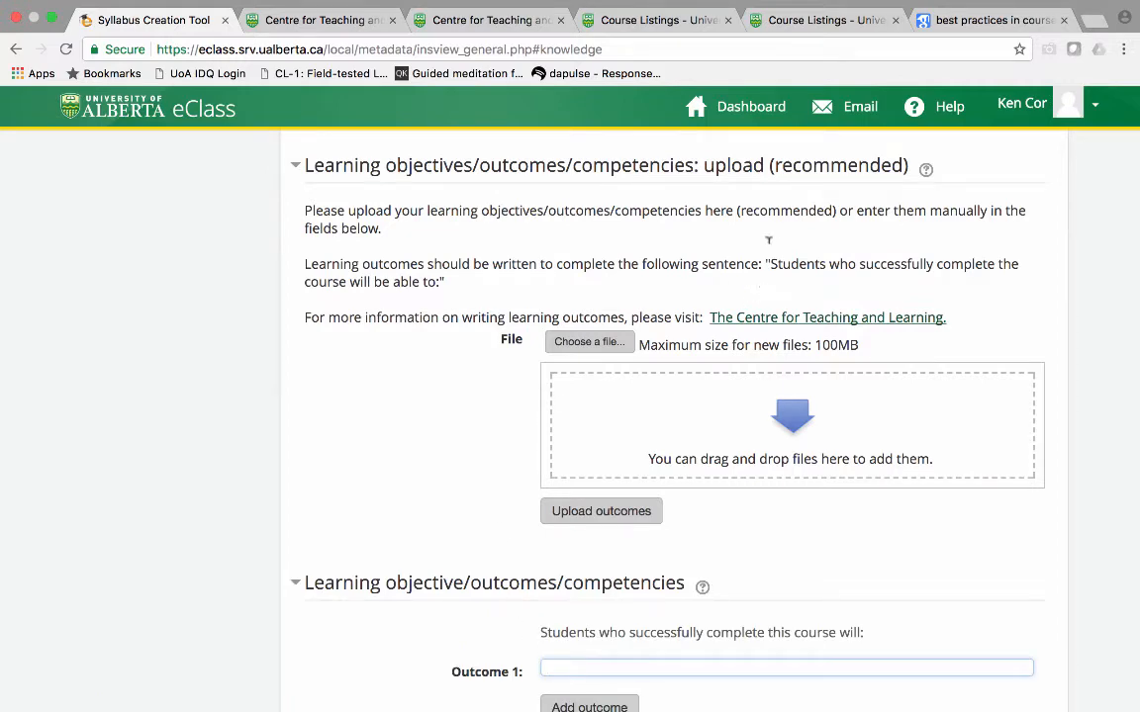
{"action": "type", "text": "be able to create a syllabus for their course using eclass."}
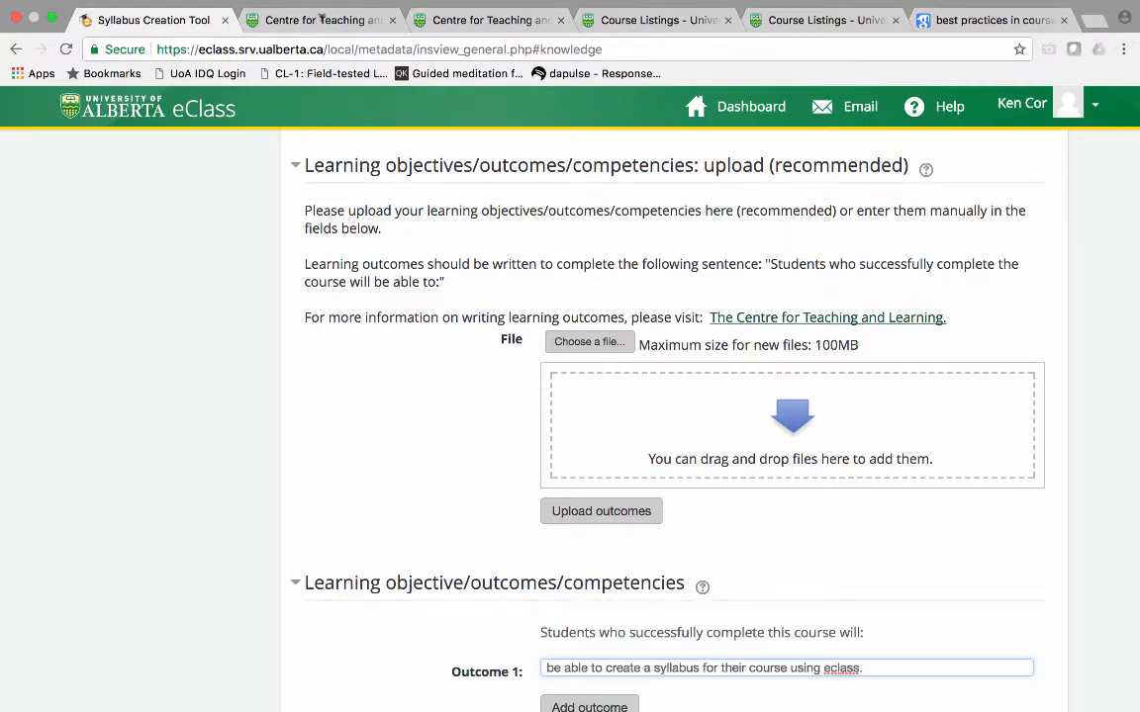
{"action": "scroll", "coordinate": [321, 19], "scroll_direction": "down", "scroll_amount": 1}
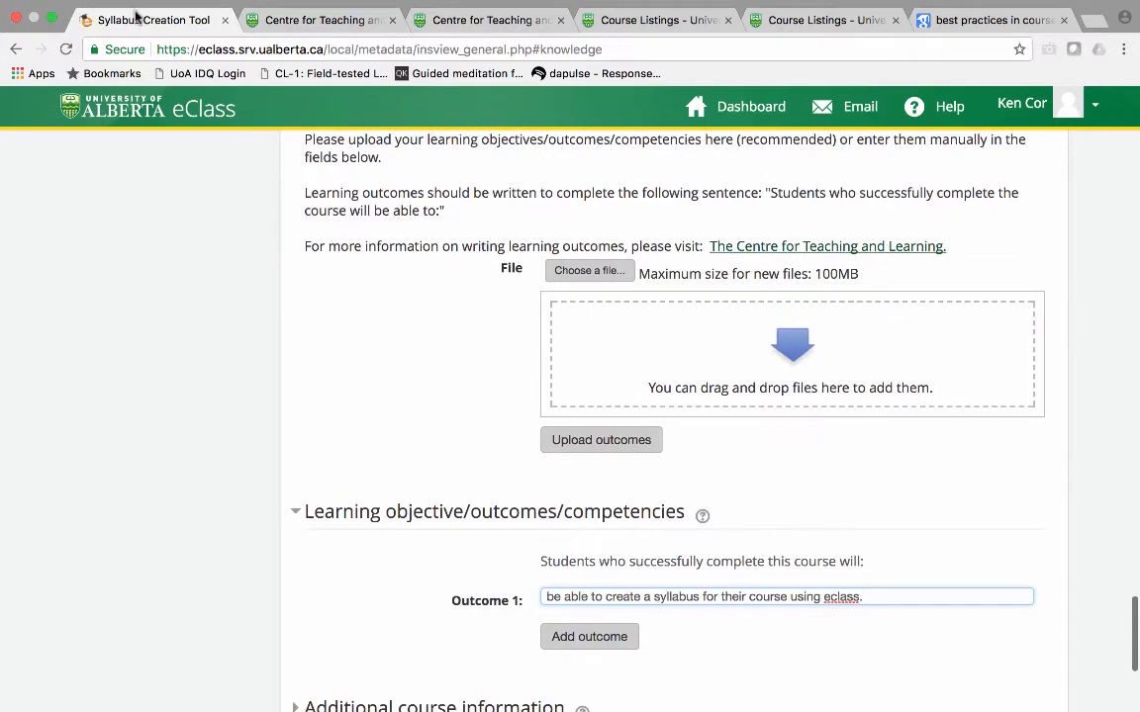
Step: Open the Centre for Teaching and Learning link for writing learning outcomes and return to the syllabus form
{"action": "left_click", "coordinate": [827, 246]}
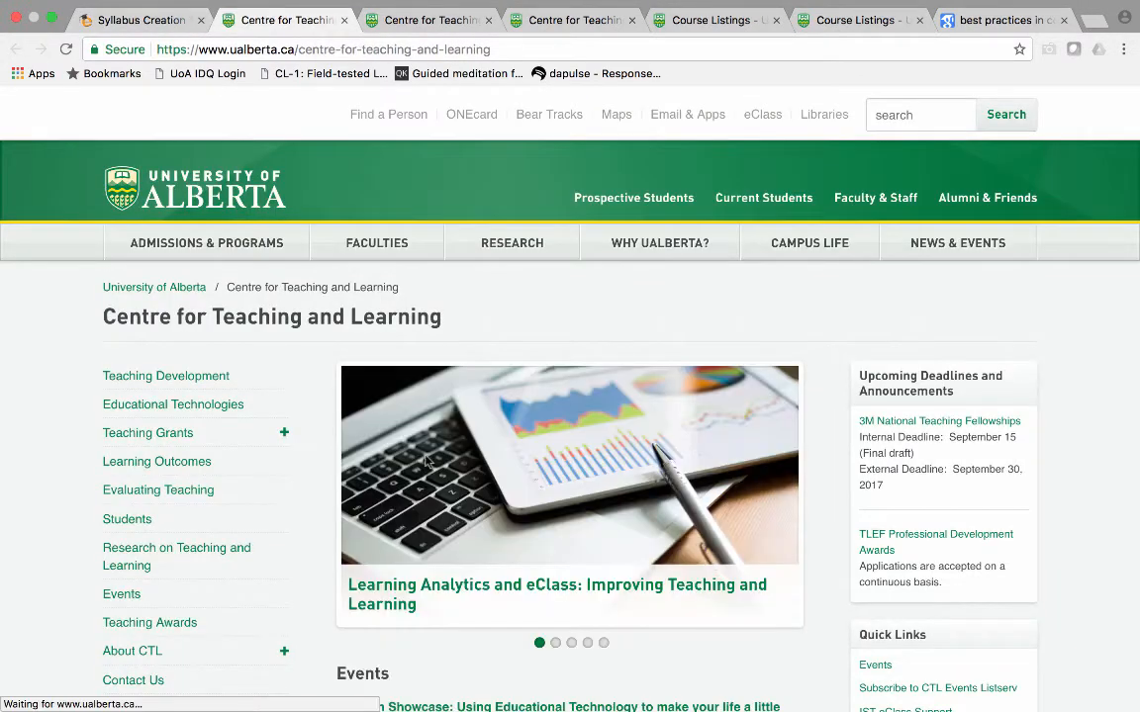
{"action": "key", "text": "ctrl+shift+Tab"}
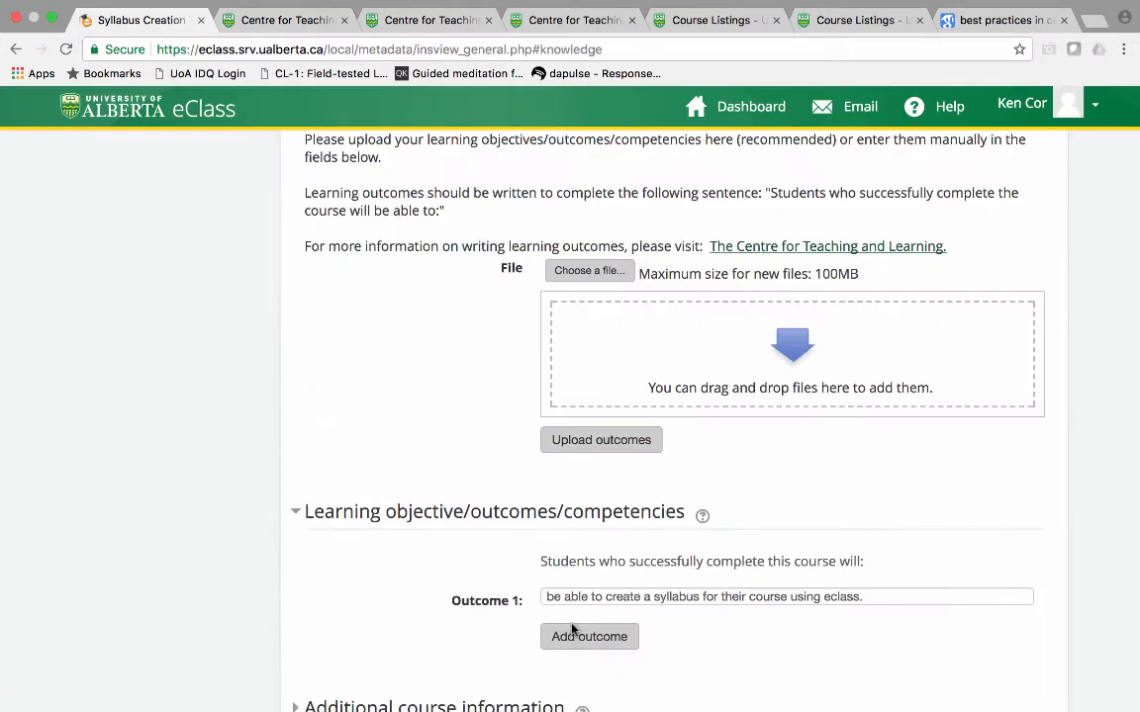
Step: Expand the Additional course information section and enter "My teaching philosophy" and "Student expectations" on separate lines
{"action": "scroll", "coordinate": [571, 630], "scroll_direction": "down", "scroll_amount": 3}
{"action": "scroll", "coordinate": [571, 629], "scroll_direction": "down", "scroll_amount": 4}
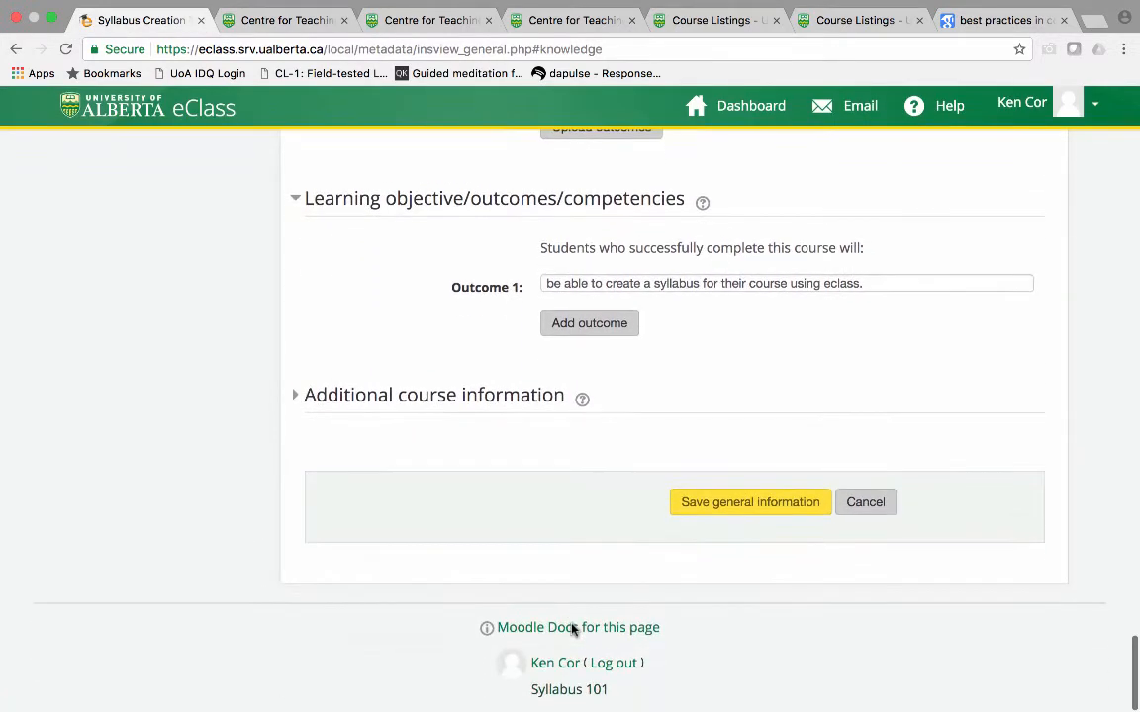
{"action": "key", "text": "Tab"}
{"action": "key", "text": "Return"}
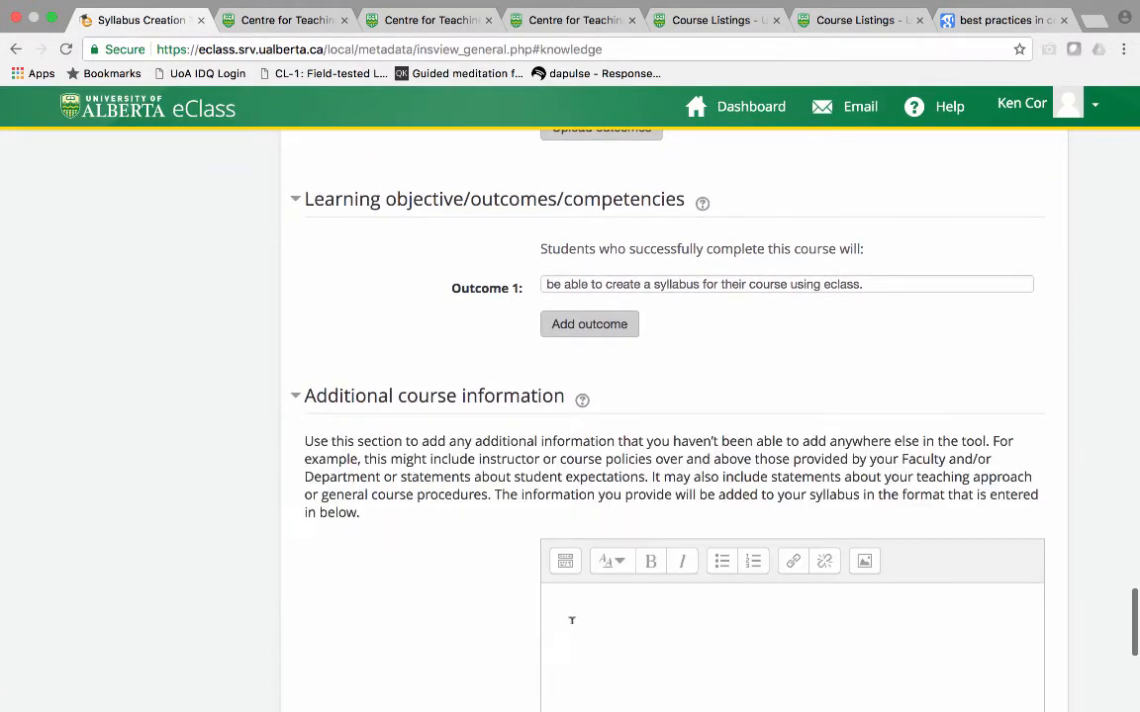
{"action": "left_click", "coordinate": [572, 621]}
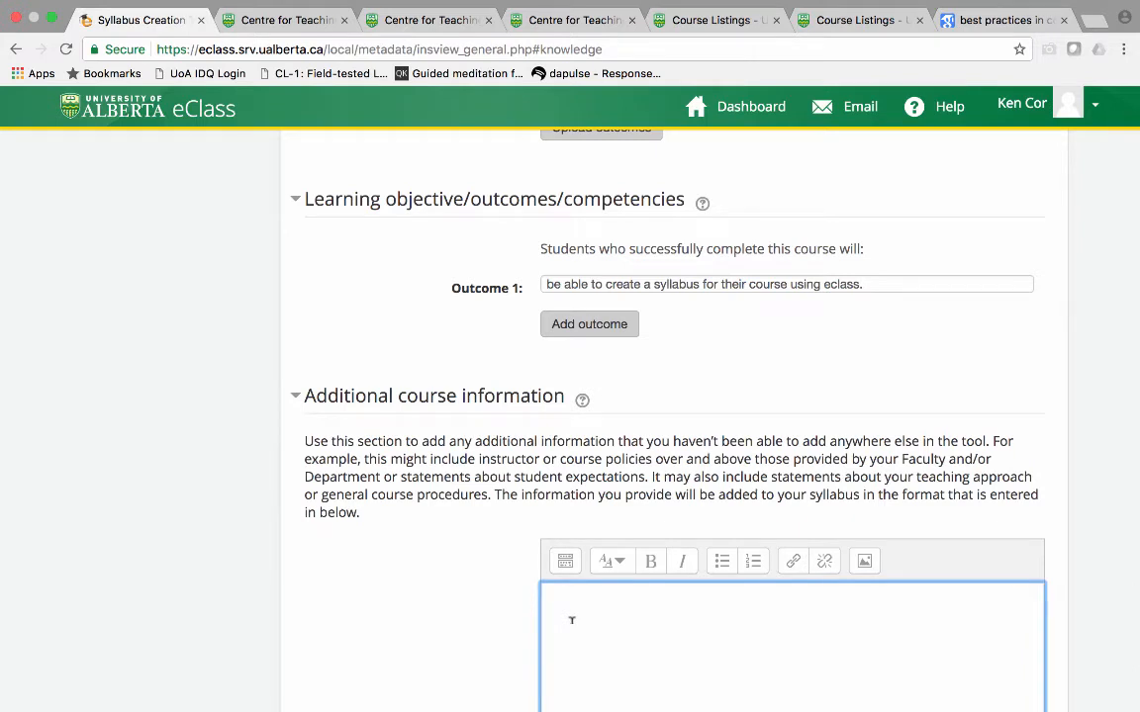
{"action": "type", "text": "My teaching philosophy"}
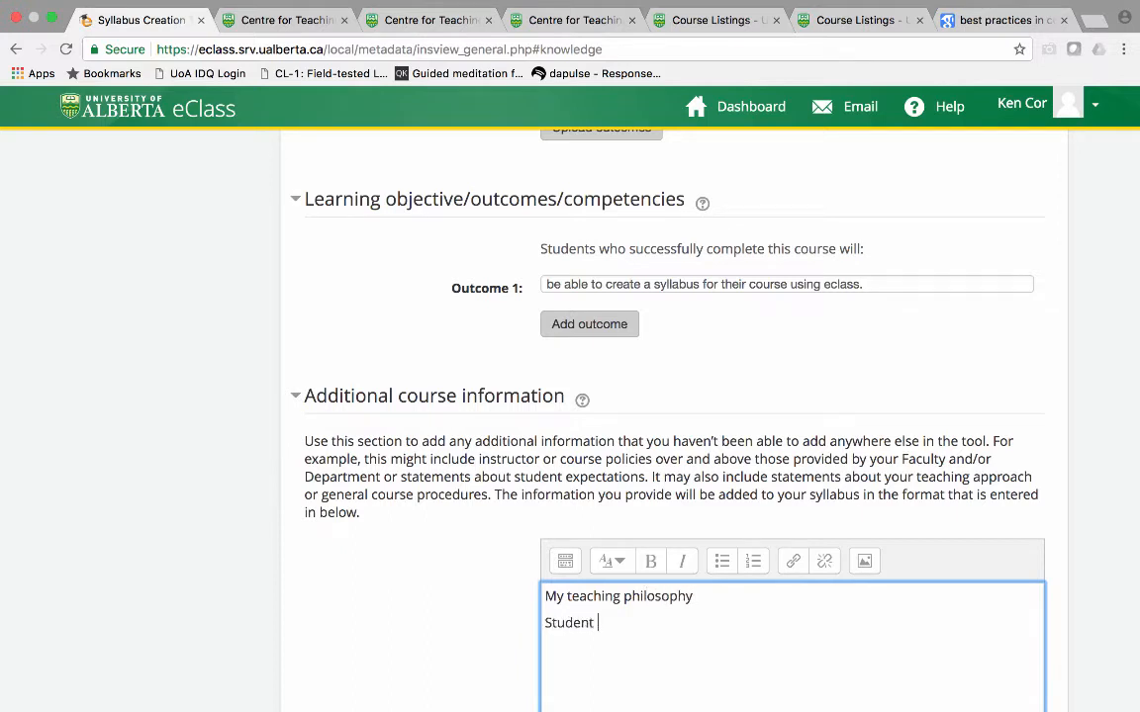
{"action": "type", "text": "pecationsatio"}
Step: Make both lines of the additional course information bold and save the general information
{"action": "key", "text": "super+a"}
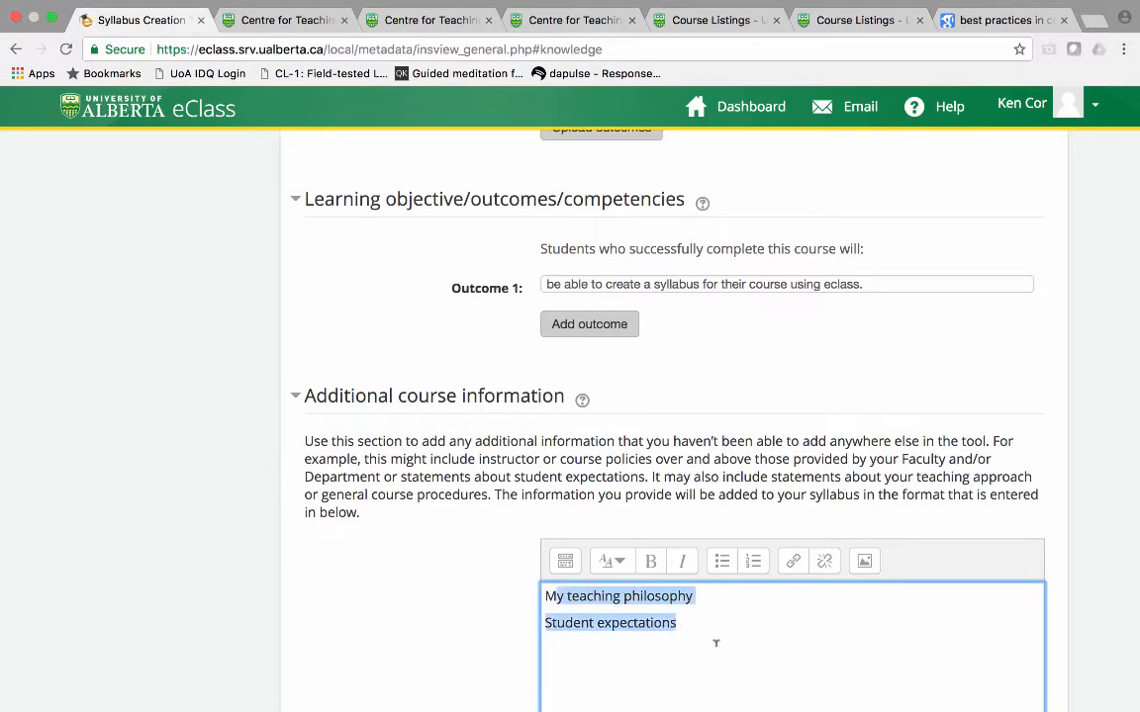
{"action": "key", "text": "super+b"}
{"action": "left_click", "coordinate": [376, 570]}
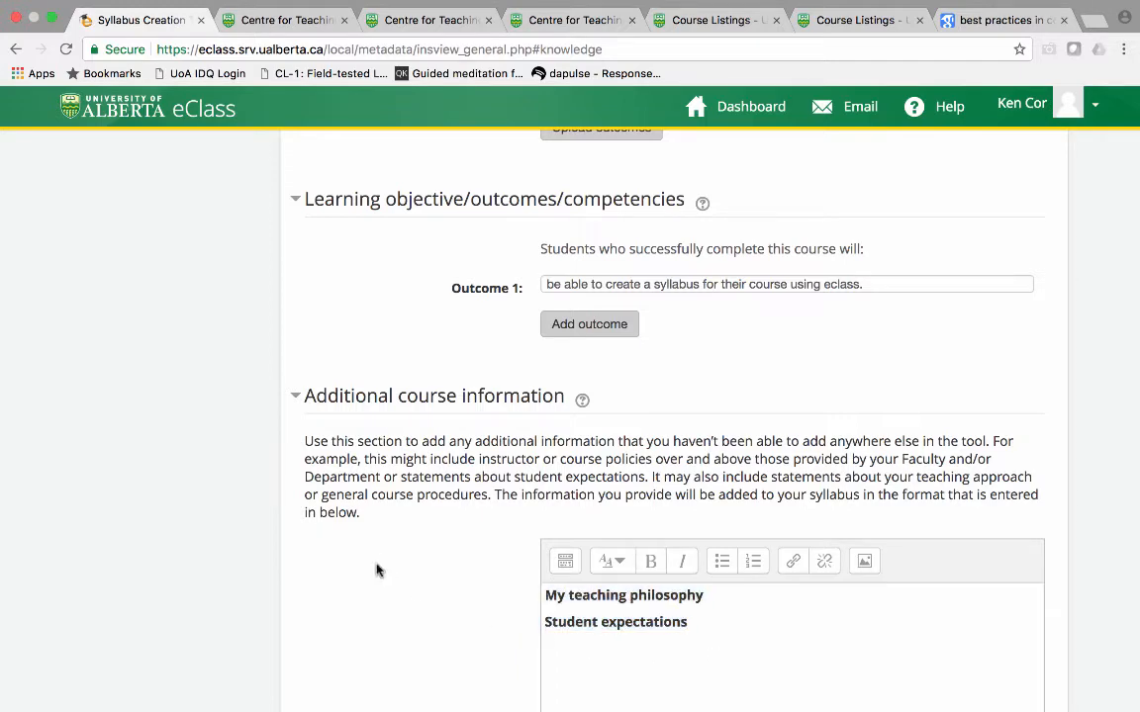
{"action": "scroll", "coordinate": [376, 570], "scroll_direction": "down", "scroll_amount": 5}
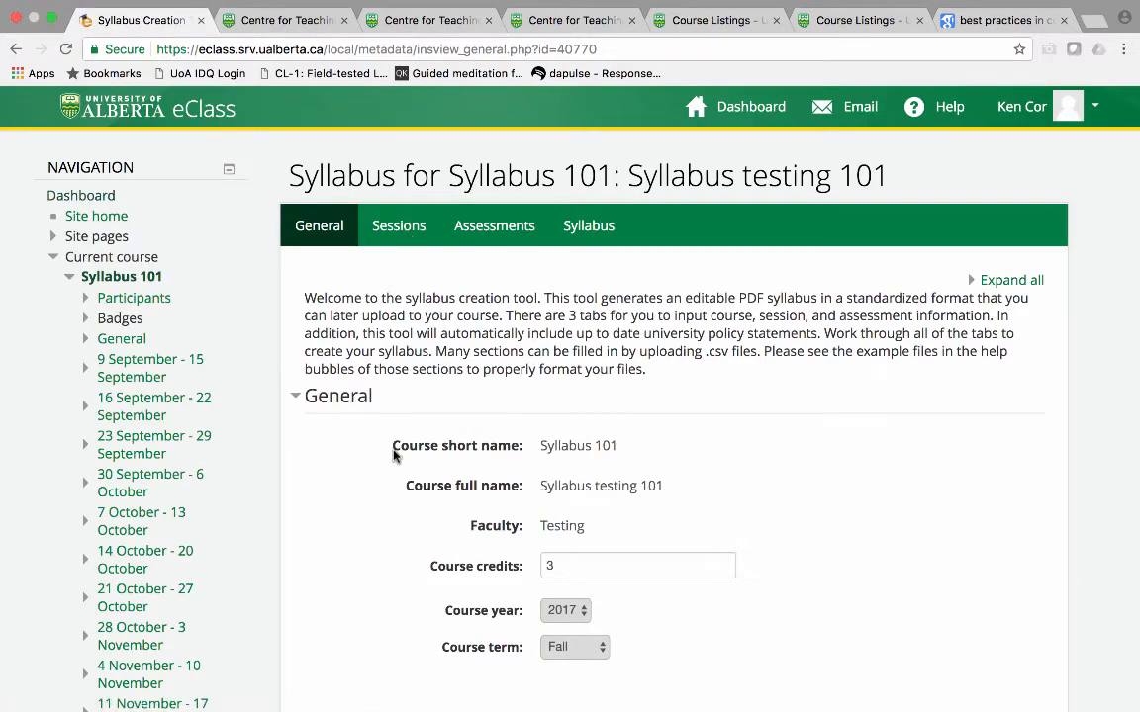
Step: Open the syllabus's Sessions page and add a new session
{"action": "left_click", "coordinate": [399, 227]}
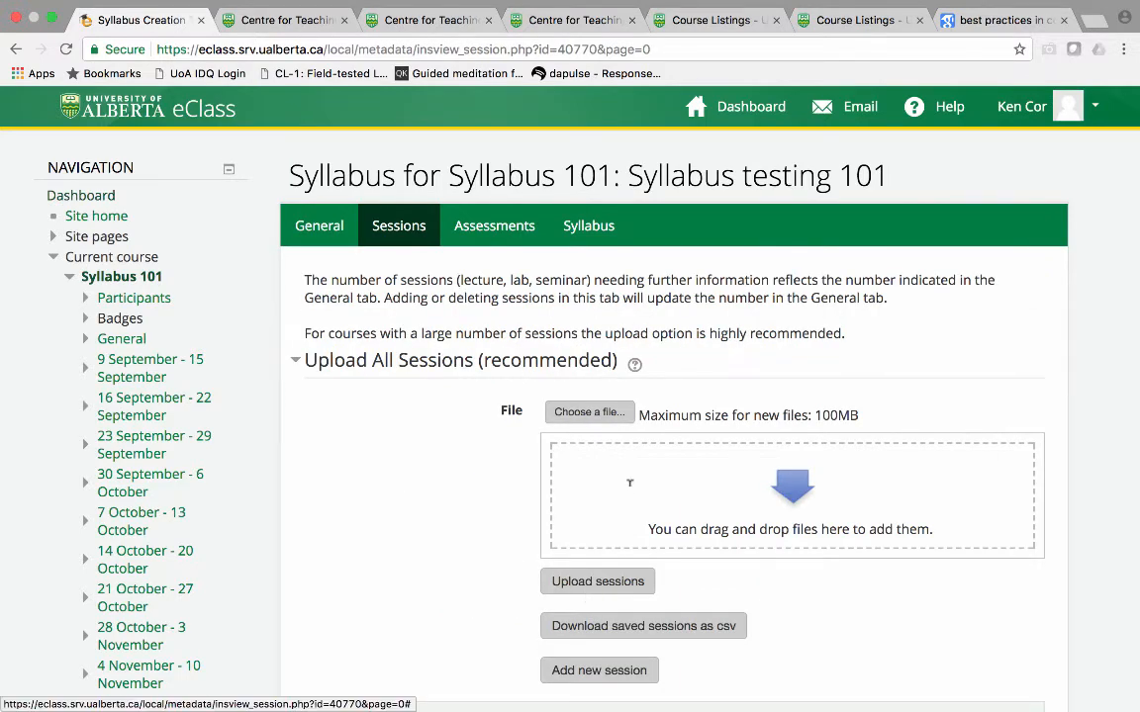
{"action": "scroll", "coordinate": [554, 495], "scroll_direction": "down", "scroll_amount": 4}
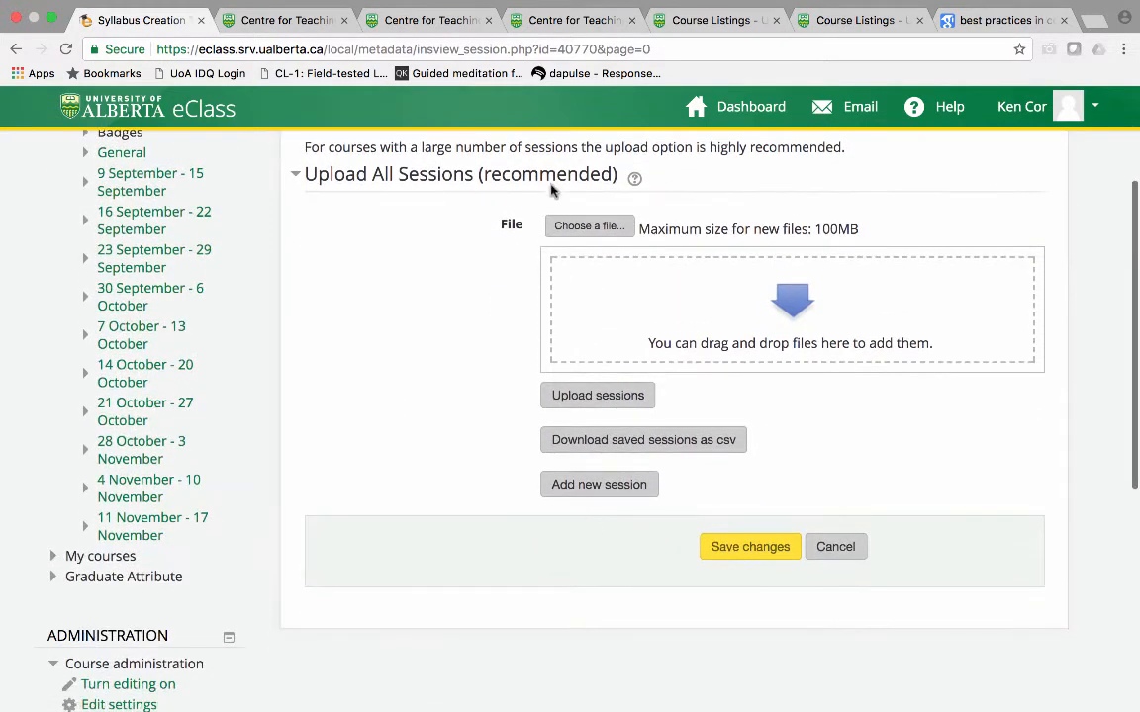
{"action": "left_click", "coordinate": [599, 484]}
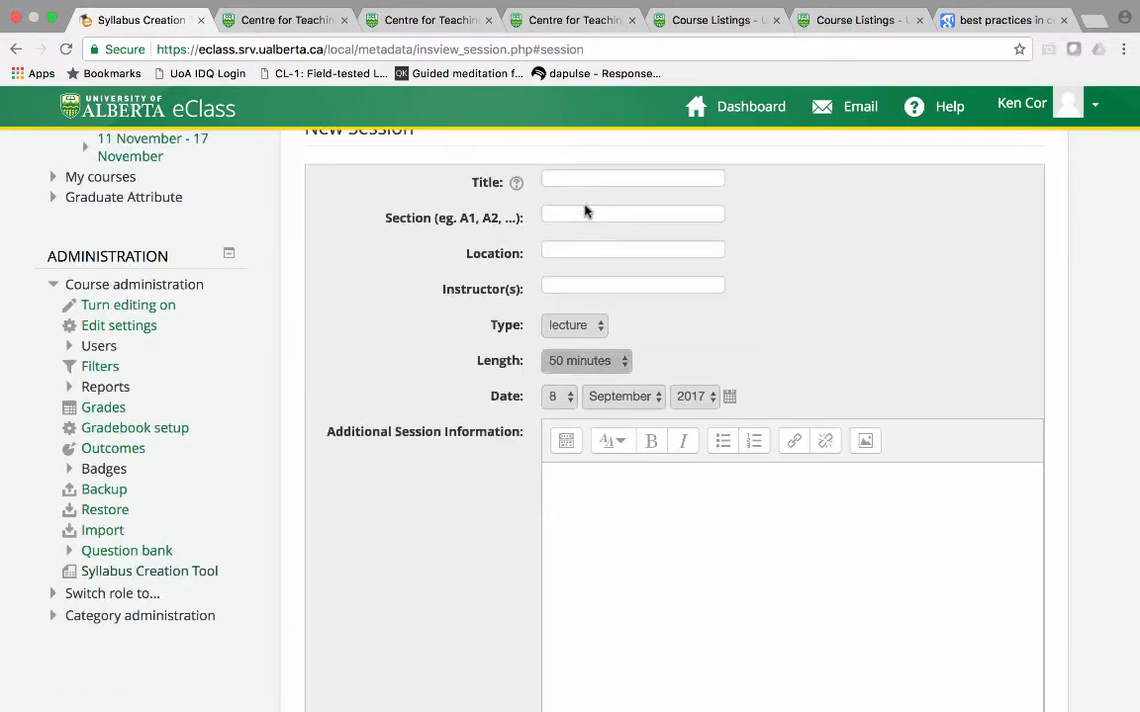
Step: Give the new session the title "Lecture 1", section A1, location "ECHA 1-190" and the instructor's name
{"action": "type", "text": "Lect"}
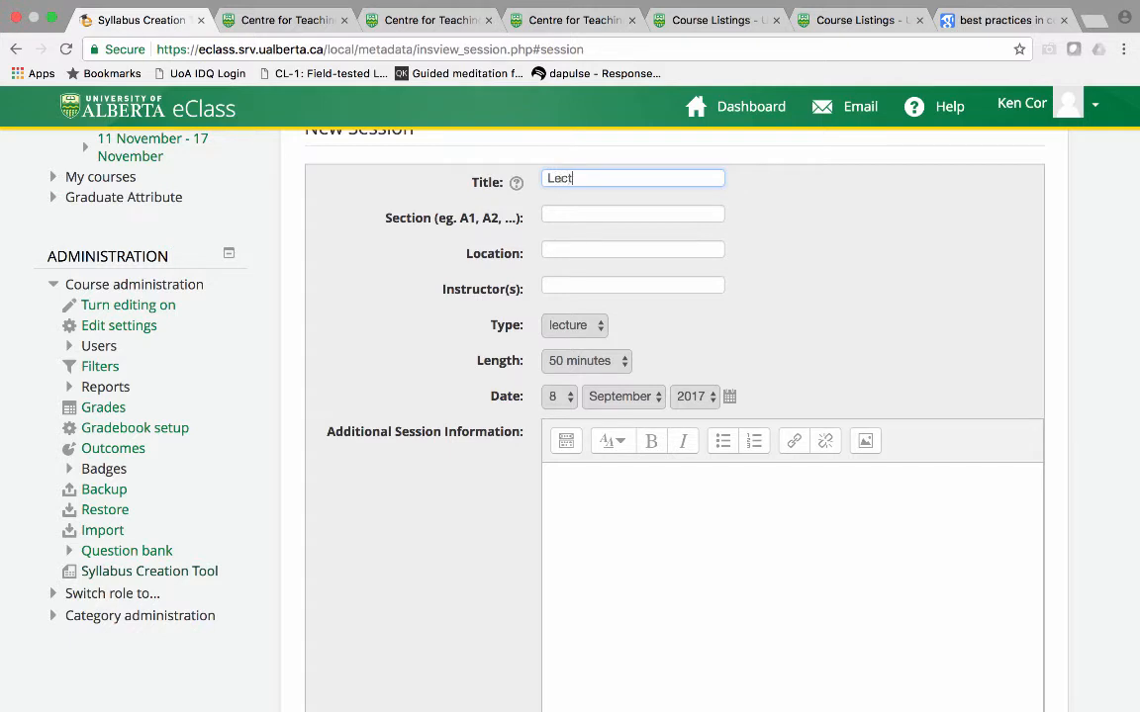
{"action": "type", "text": "ure 1"}
{"action": "key", "text": "Tab"}
{"action": "type", "text": "A"}
{"action": "left_click", "coordinate": [595, 252]}
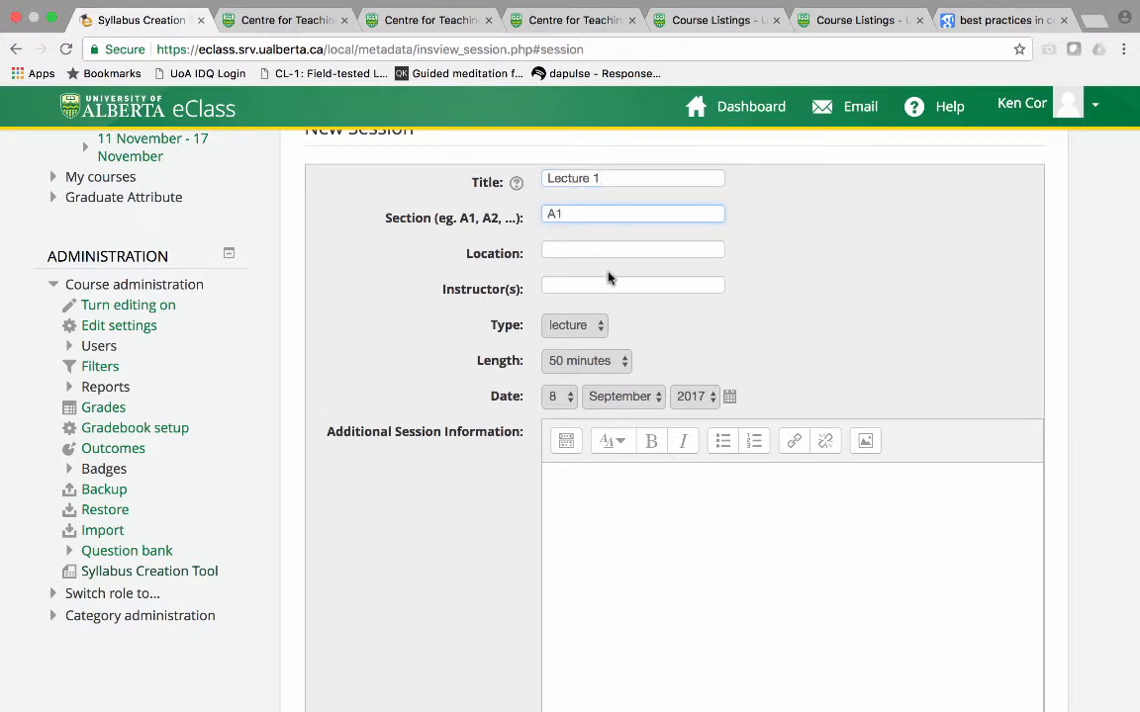
{"action": "type", "text": "ECHA"}
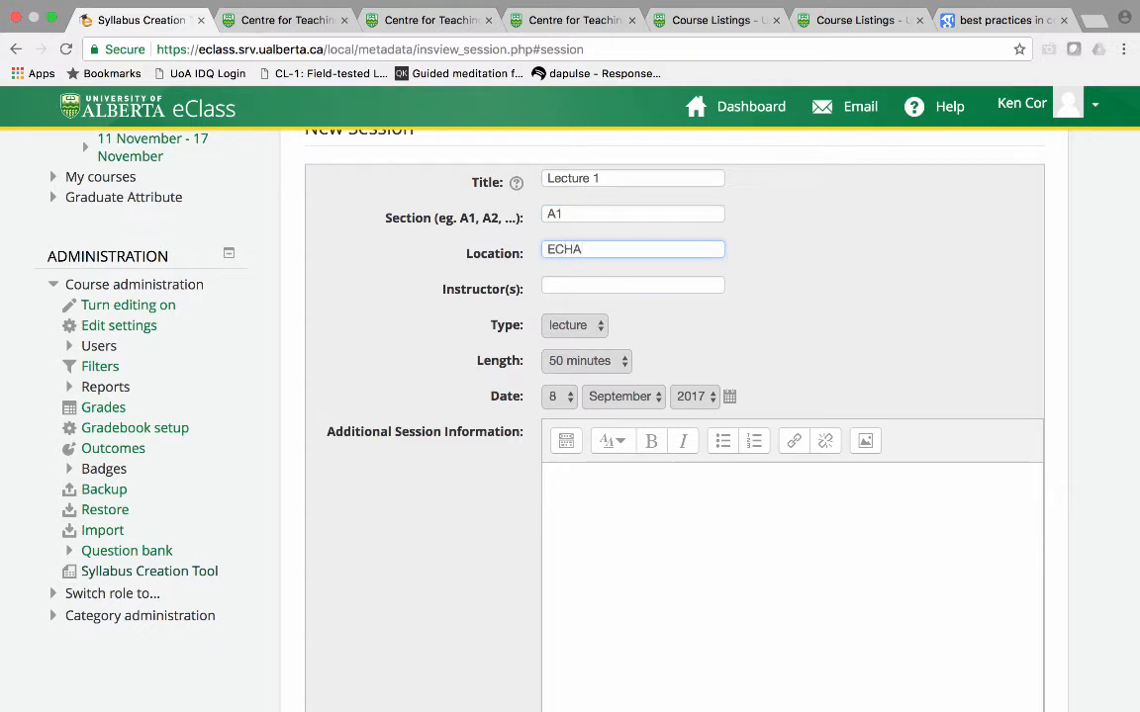
{"action": "type", "text": " 1-190"}
{"action": "left_click", "coordinate": [604, 285]}
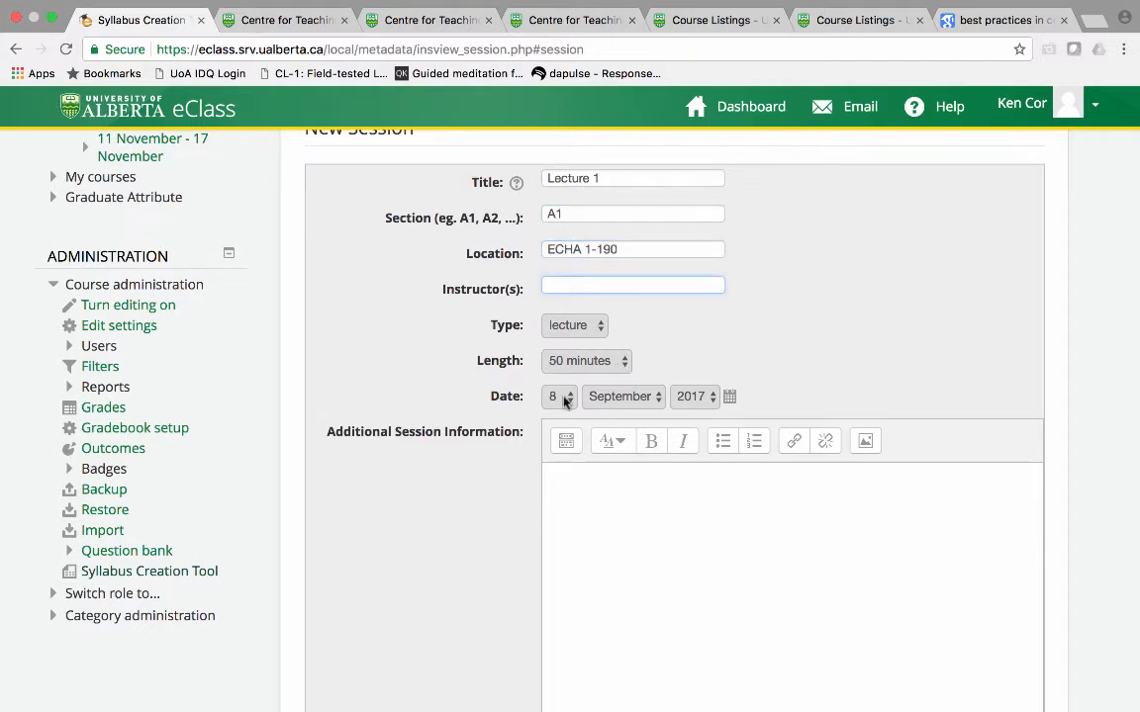
{"action": "type", "text": "C"}
{"action": "type", "text": "r. No"}
Step: Set the session's date to 5 January 2018
{"action": "key", "text": "Tab"}
{"action": "key", "text": "Tab"}
{"action": "key", "text": "Tab"}
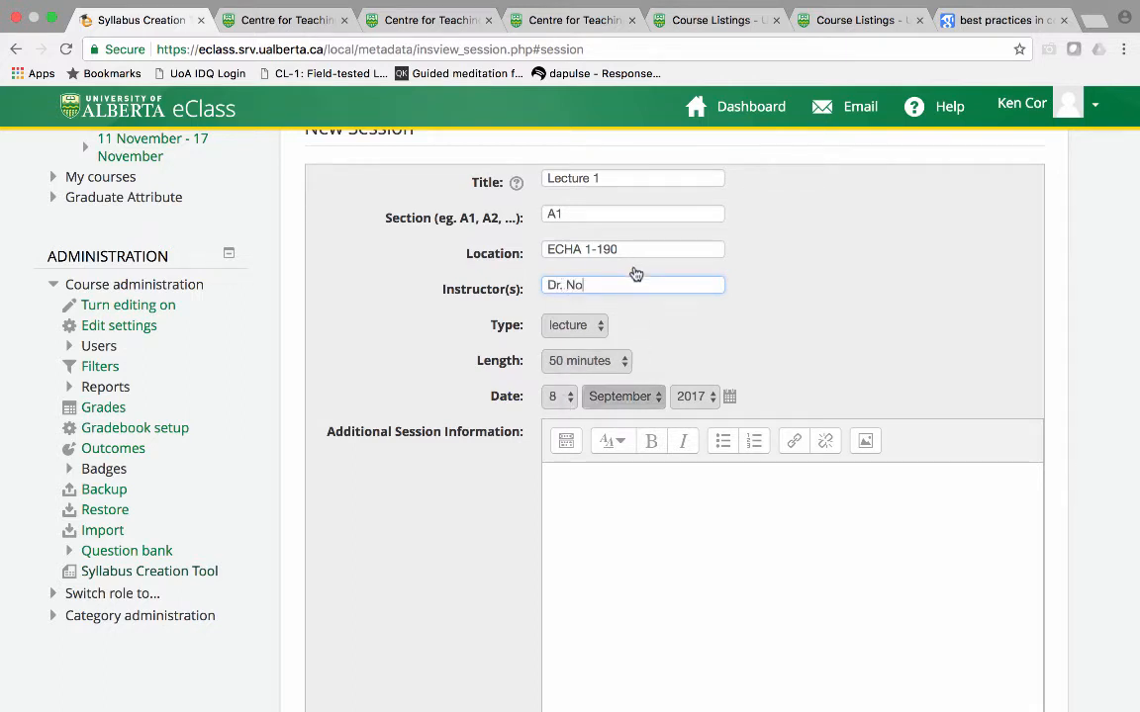
{"action": "key", "text": "space"}
{"action": "key", "text": "Down"}
{"action": "key", "text": "Up"}
{"action": "key", "text": "Up"}
{"action": "key", "text": "Up"}
{"action": "key", "text": "Up"}
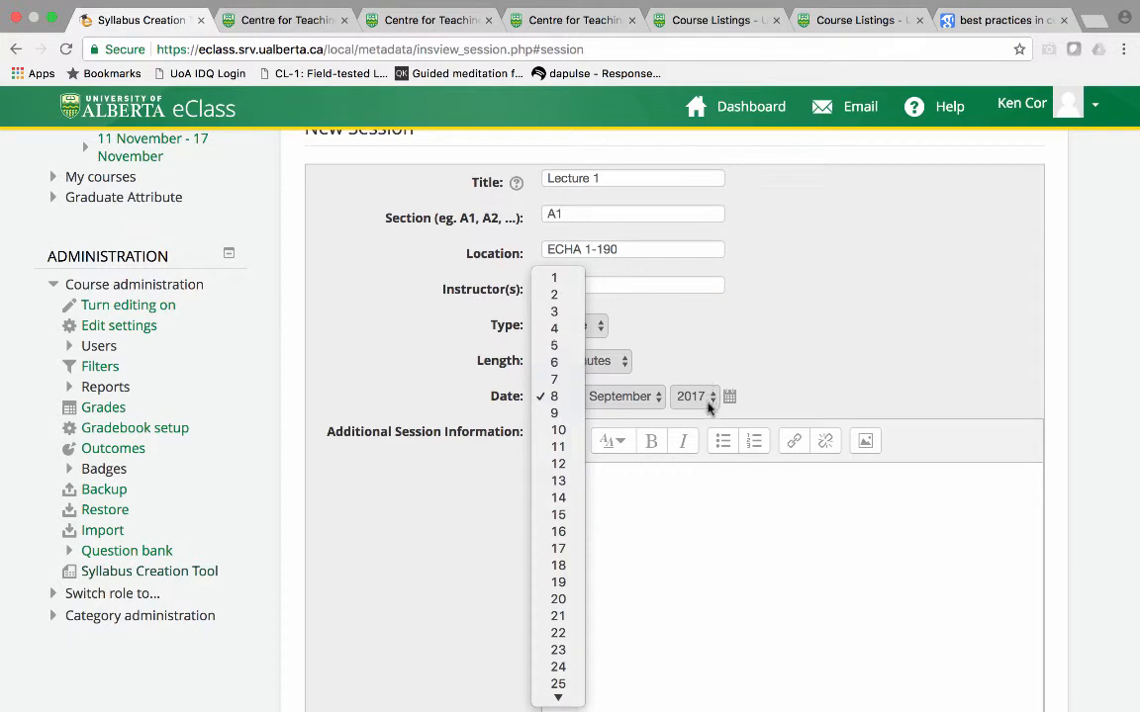
{"action": "key", "text": "Return"}
{"action": "key", "text": "Tab"}
{"action": "key", "text": "space"}
{"action": "key", "text": "Up"}
{"action": "key", "text": "Up"}
{"action": "key", "text": "Up"}
{"action": "key", "text": "Up"}
{"action": "key", "text": "Up"}
{"action": "key", "text": "Up"}
{"action": "key", "text": "Up"}
{"action": "key", "text": "Up"}
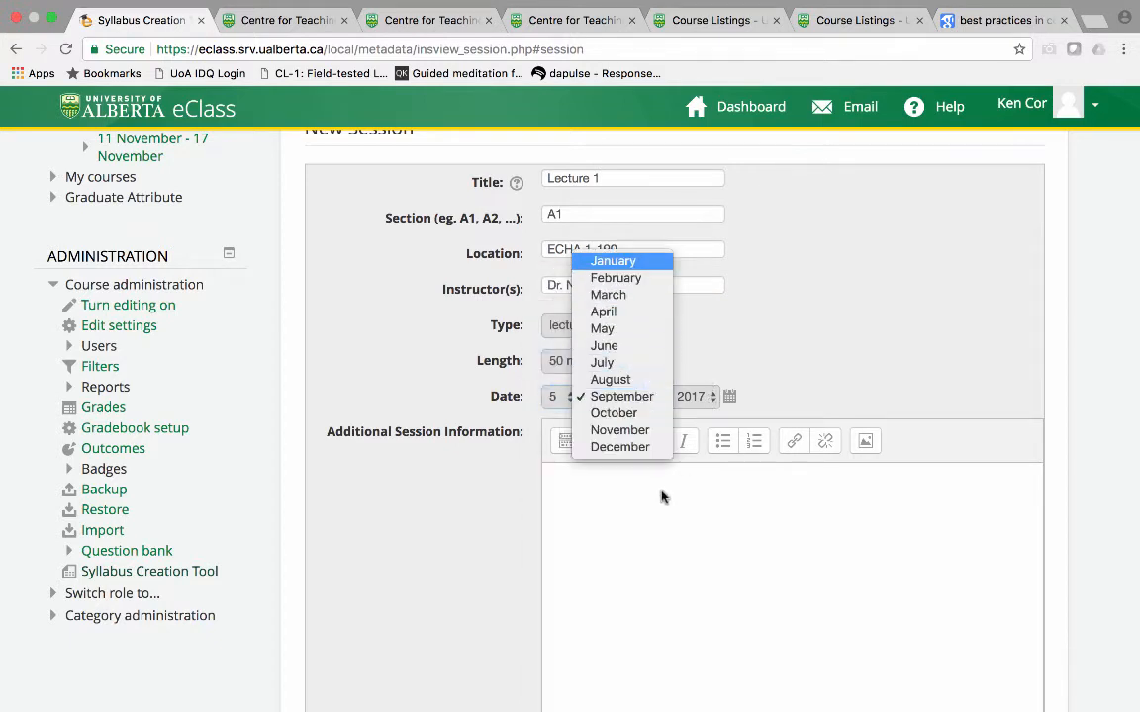
{"action": "key", "text": "Return"}
{"action": "key", "text": "Tab"}
{"action": "key", "text": "space"}
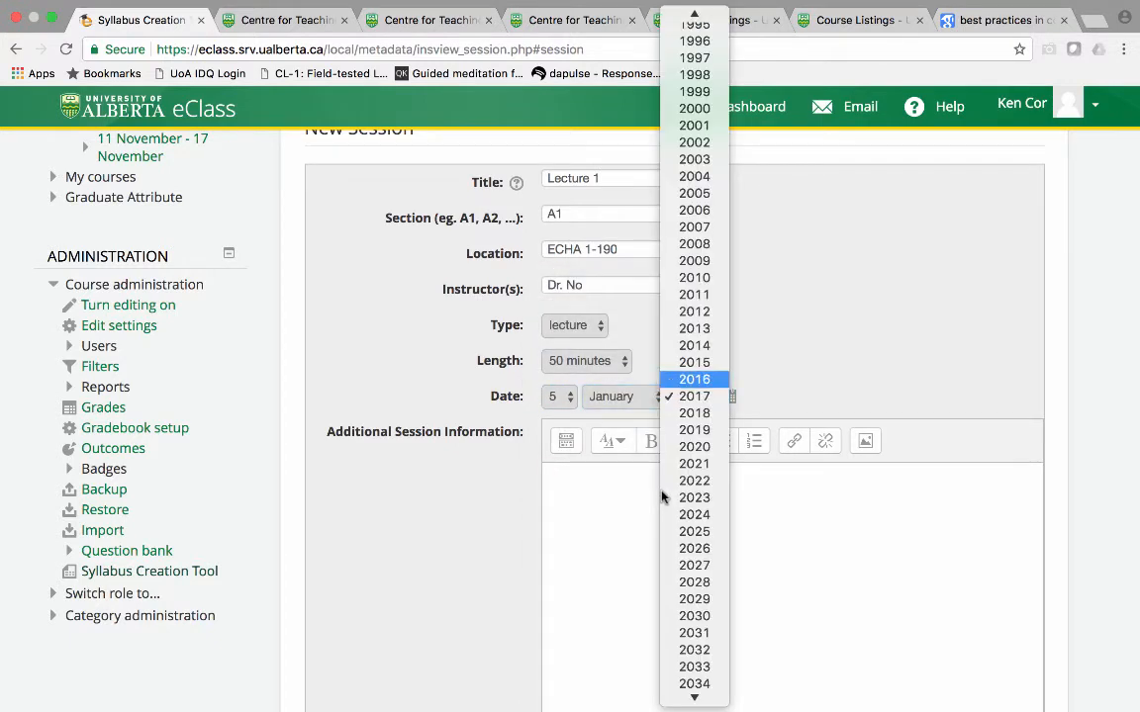
{"action": "key", "text": "Down"}
{"action": "key", "text": "Return"}
Step: Enter "This is the introduction to the course." as the additional session information
{"action": "left_click", "coordinate": [662, 497]}
{"action": "type", "text": "This is the "}
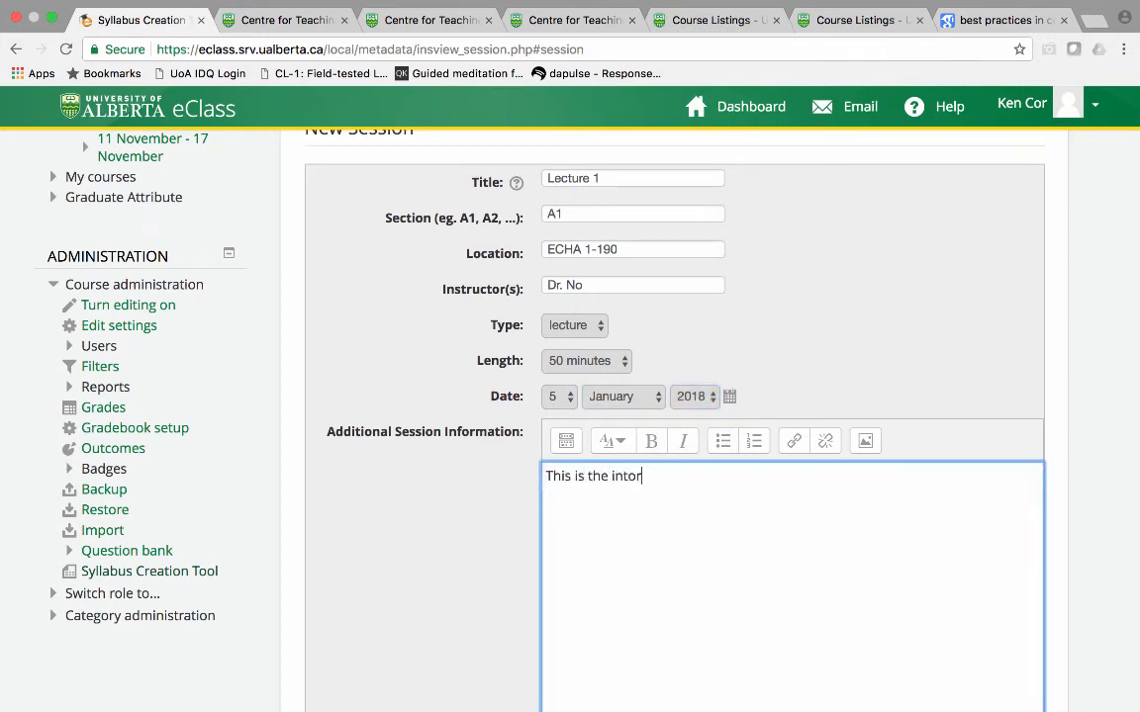
{"action": "type", "text": "introduction to the course"}
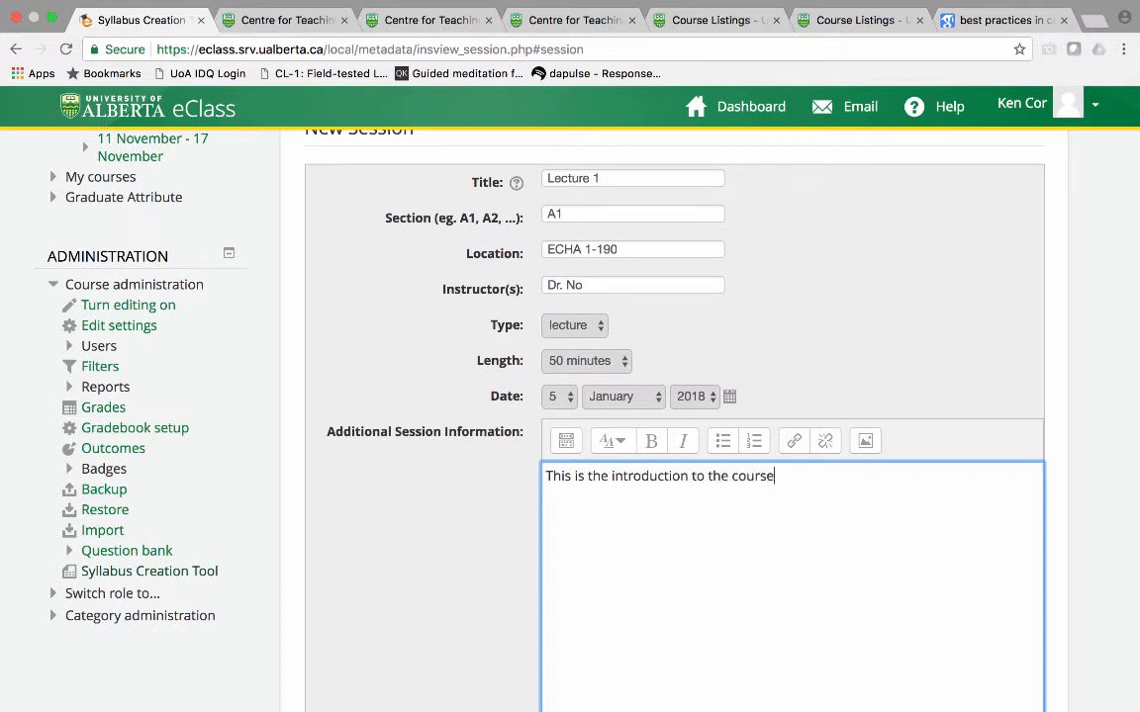
{"action": "type", "text": "."}
Step: Choose Direct Lecture as the session's teaching strategy and face to face as its teaching instruction type
{"action": "scroll", "coordinate": [594, 495], "scroll_direction": "down", "scroll_amount": 4}
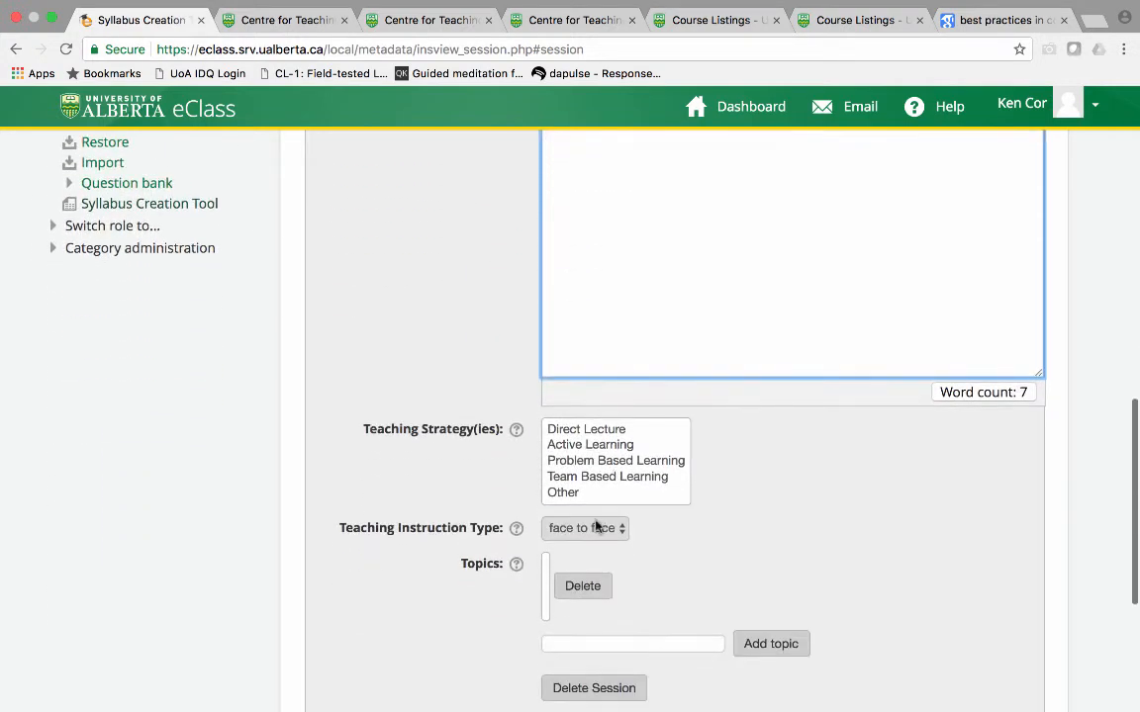
{"action": "key", "text": "Down"}
{"action": "key", "text": "Down"}
{"action": "key", "text": "Down"}
{"action": "key", "text": "Down"}
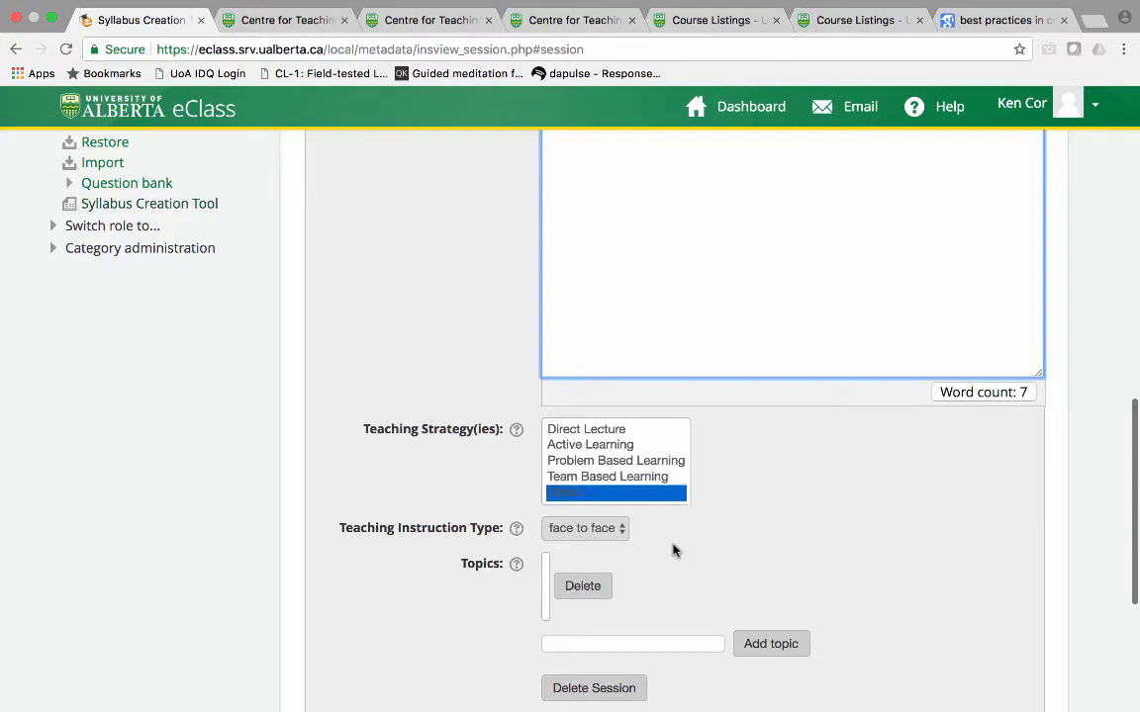
{"action": "key", "text": "Up"}
{"action": "key", "text": "Up"}
{"action": "key", "text": "Up"}
{"action": "key", "text": "Up"}
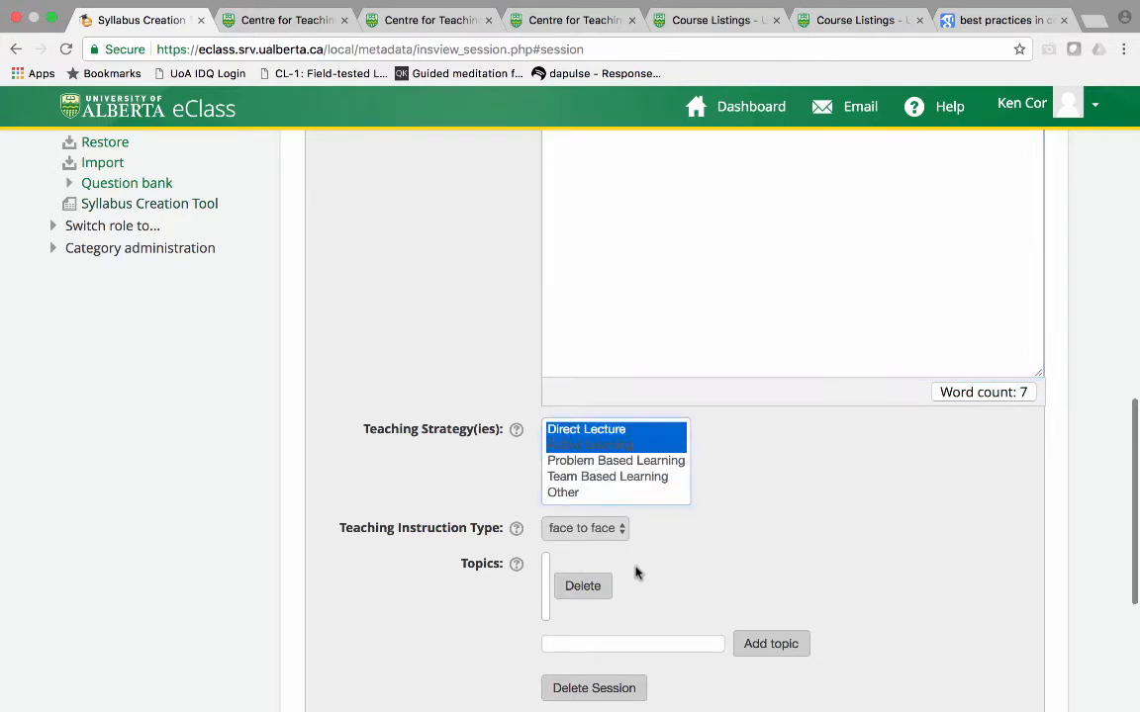
{"action": "key", "text": "Tab"}
{"action": "key", "text": "space"}
{"action": "key", "text": "Return"}
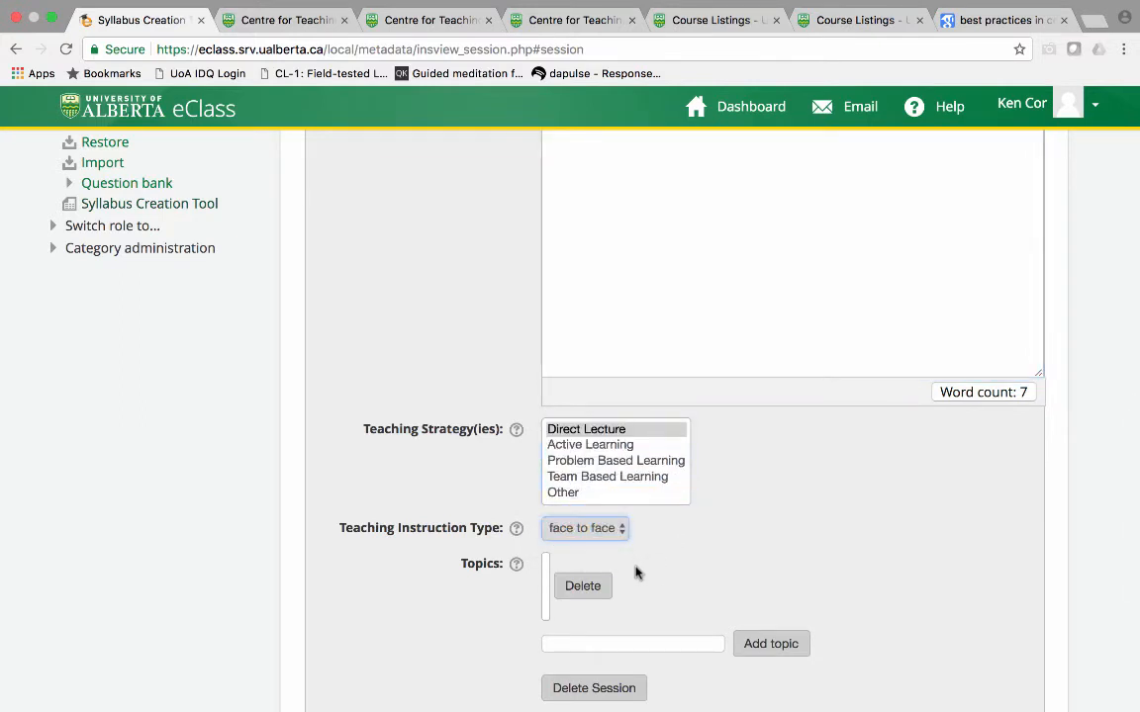
Step: Add the topic "Syllabus definitions and terms" to the session
{"action": "scroll", "coordinate": [635, 572], "scroll_direction": "down", "scroll_amount": 2}
{"action": "left_click", "coordinate": [636, 568]}
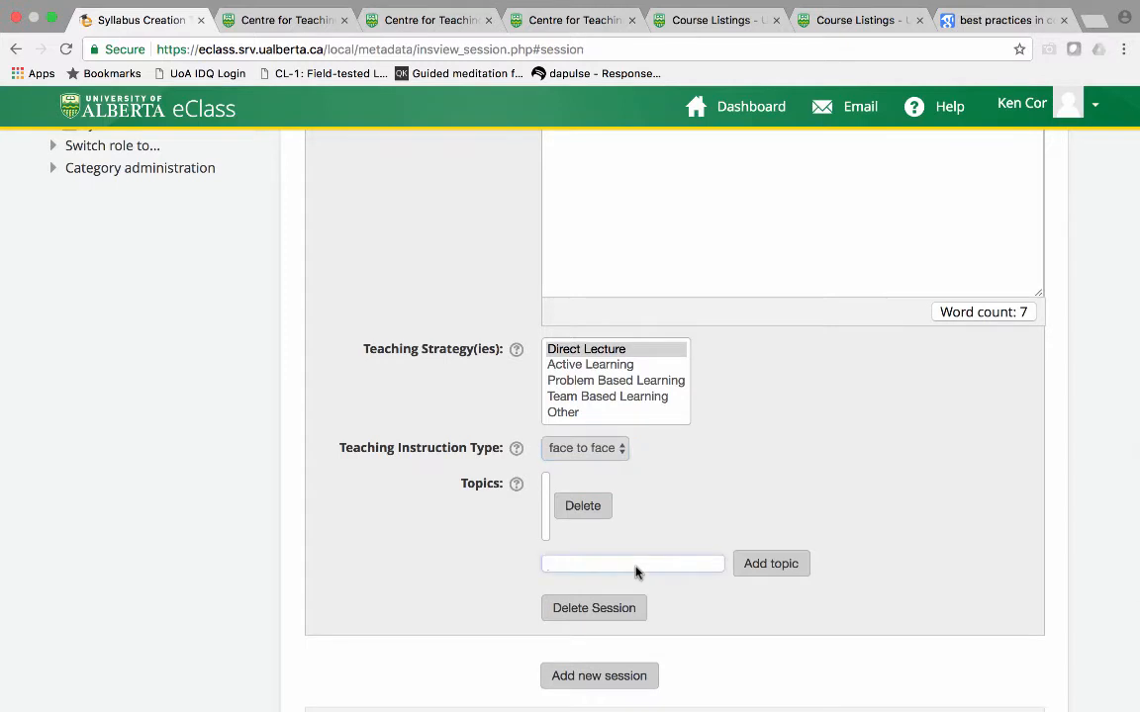
{"action": "type", "text": "S"}
{"action": "type", "text": "yllabus defini"}
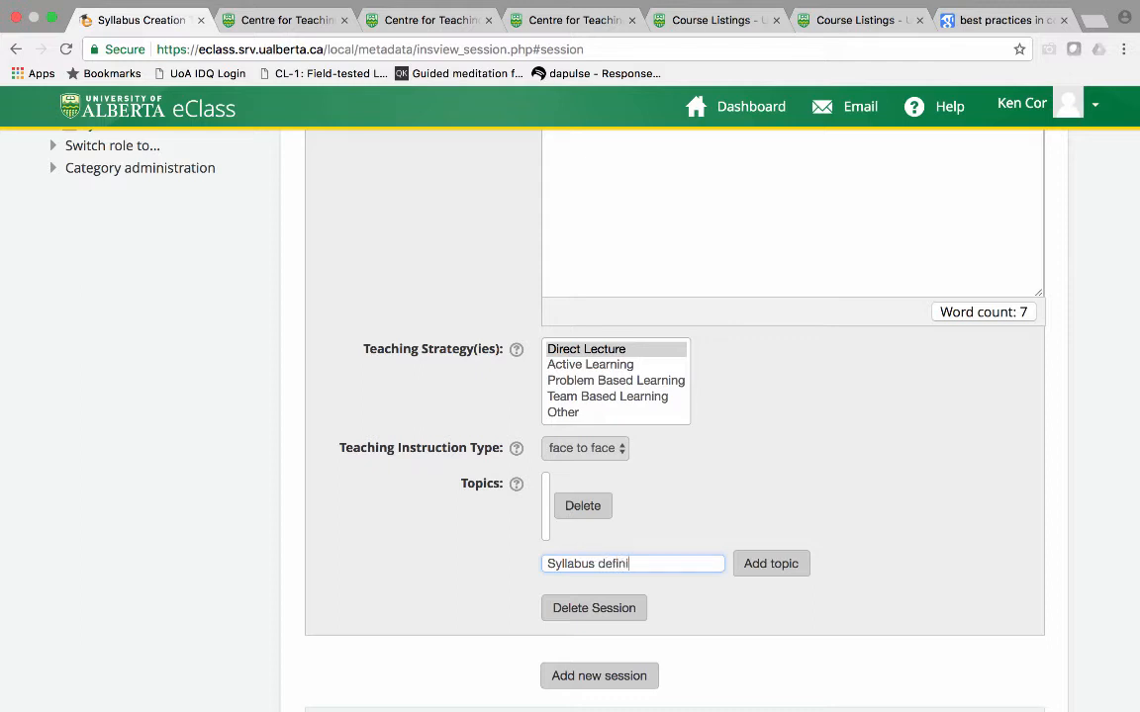
{"action": "type", "text": "tions and terms"}
{"action": "key", "text": "Return"}
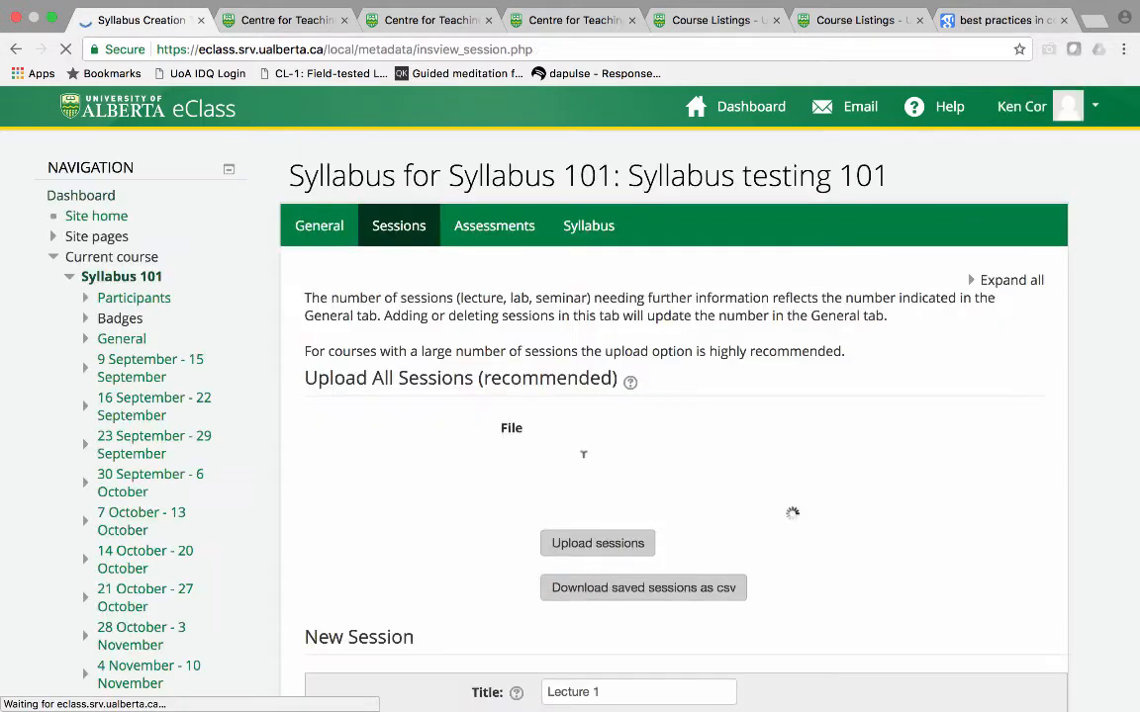
Step: Save the changes to the Lecture 1 session and review its saved entries
{"action": "scroll", "coordinate": [670, 504], "scroll_direction": "down", "scroll_amount": 7}
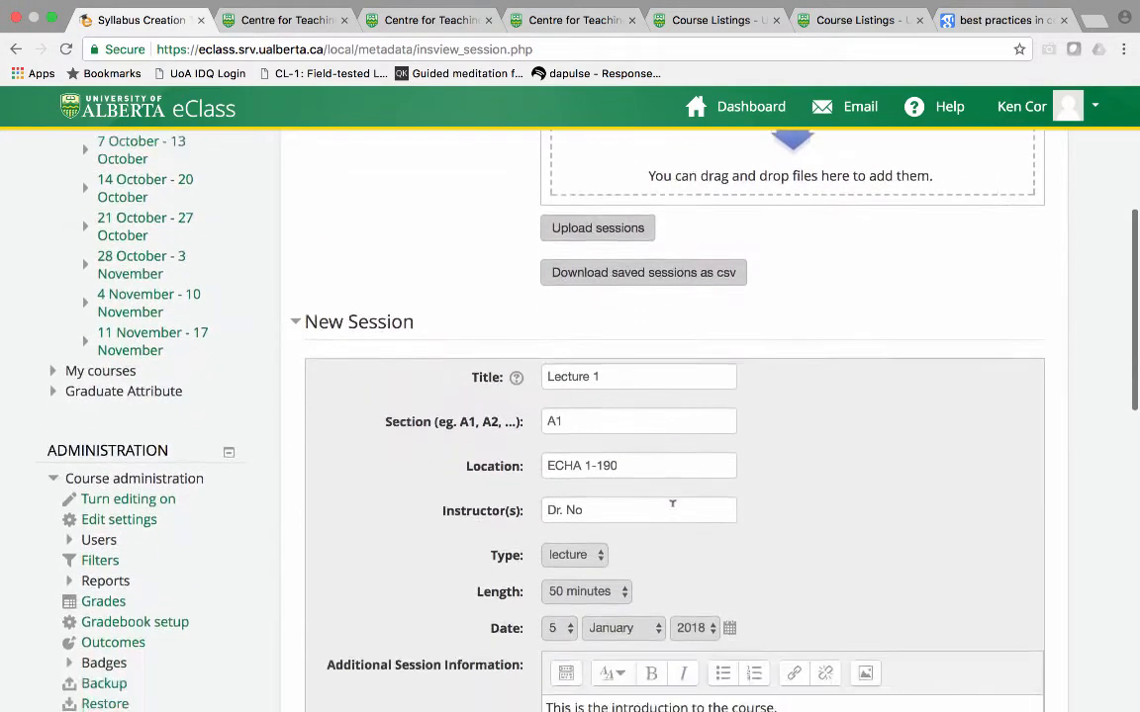
{"action": "scroll", "coordinate": [617, 566], "scroll_direction": "down", "scroll_amount": 4}
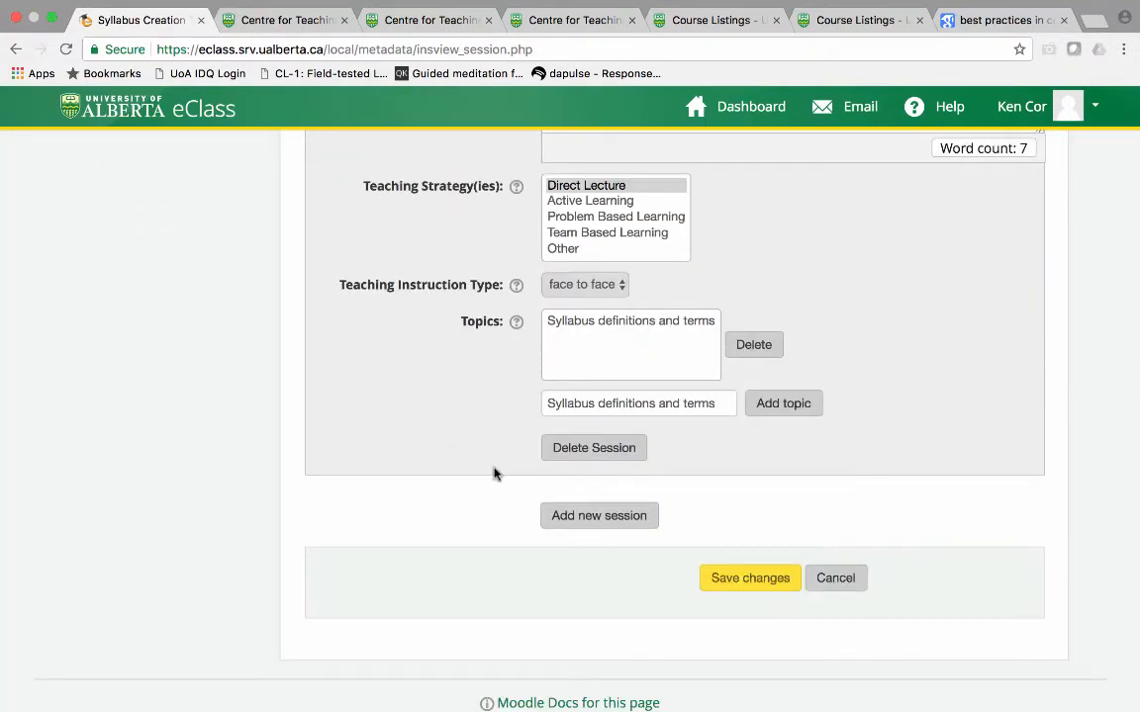
{"action": "scroll", "coordinate": [746, 504], "scroll_direction": "down", "scroll_amount": 2}
{"action": "left_click", "coordinate": [749, 504]}
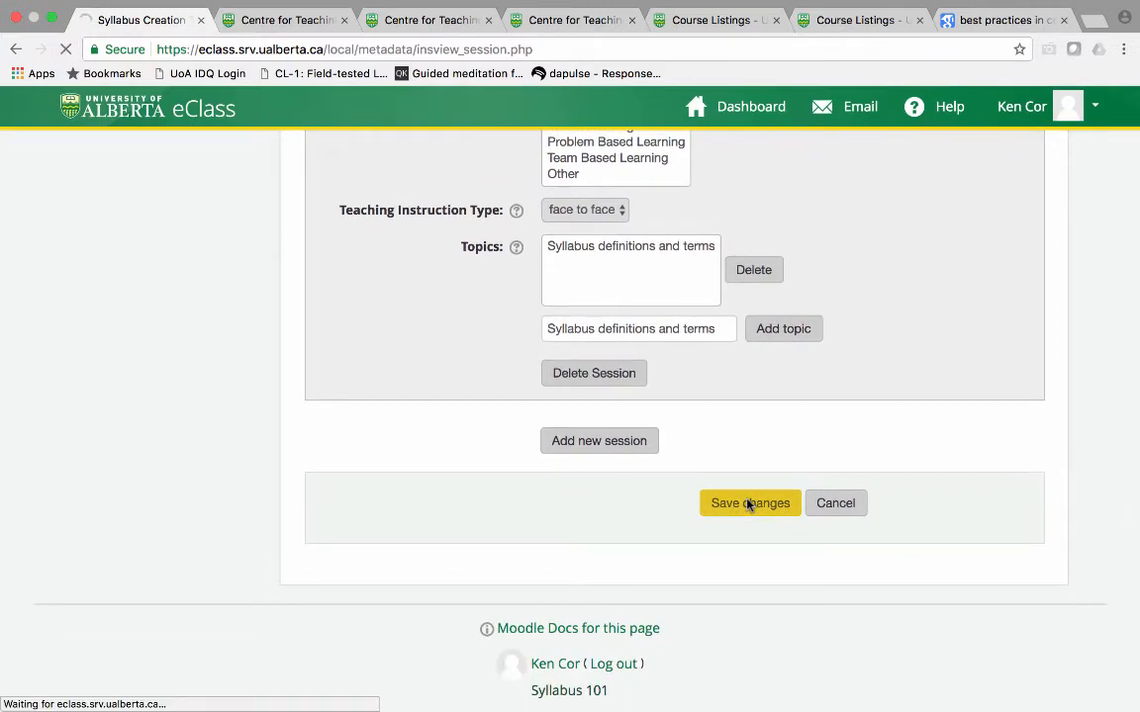
{"action": "scroll", "coordinate": [747, 505], "scroll_direction": "down", "scroll_amount": 3}
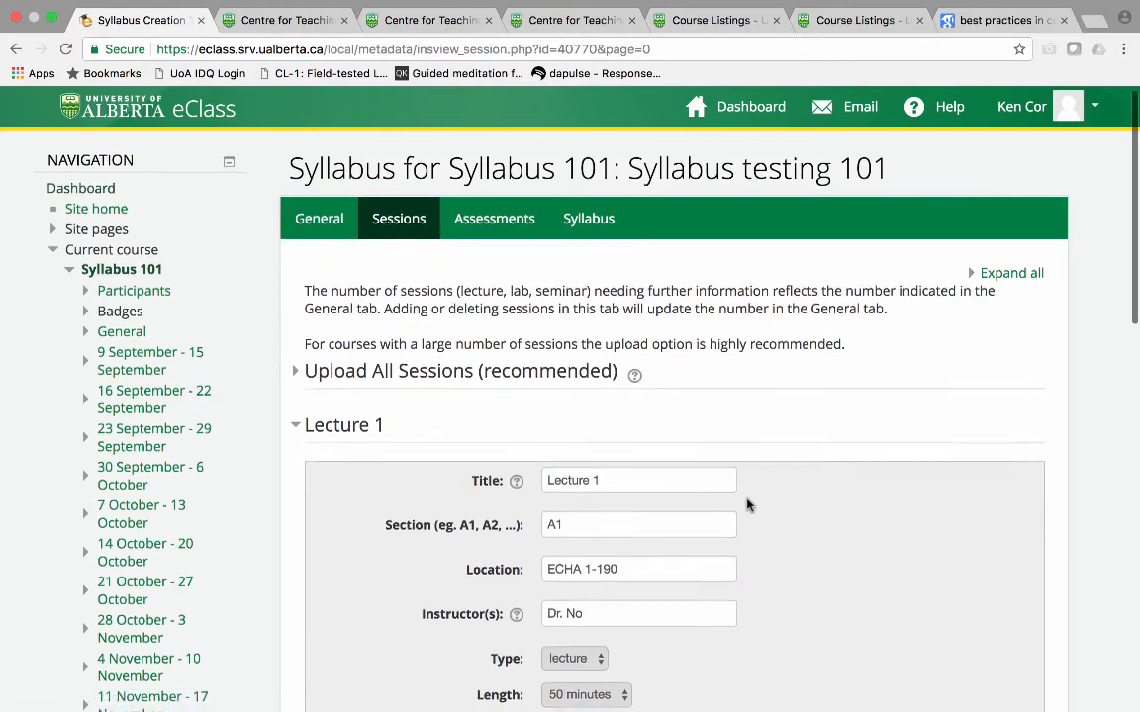
{"action": "scroll", "coordinate": [748, 504], "scroll_direction": "down", "scroll_amount": 6}
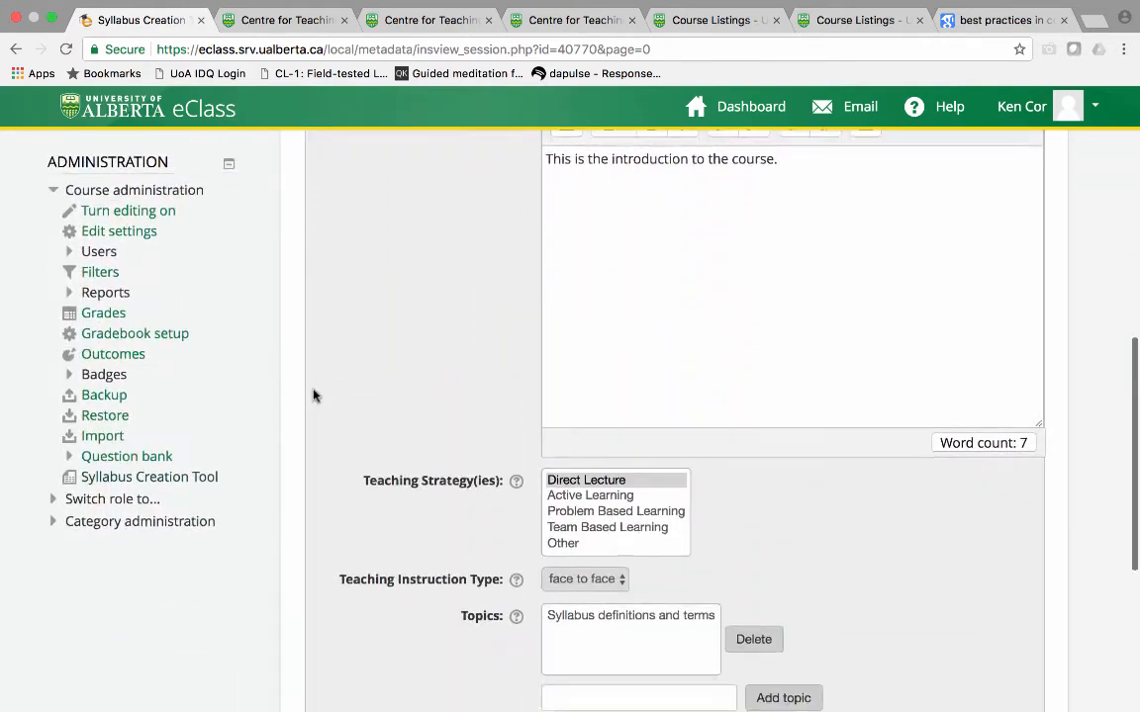
{"action": "scroll", "coordinate": [509, 471], "scroll_direction": "down", "scroll_amount": 3}
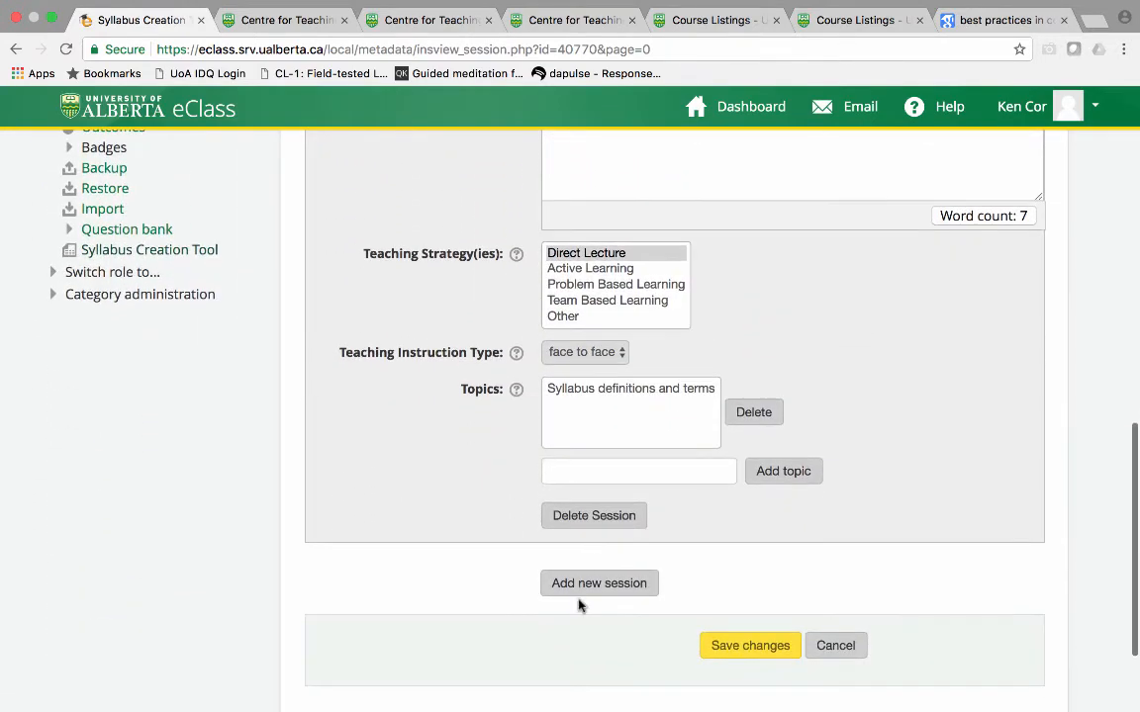
Step: Download the saved sessions as a CSV file
{"action": "scroll", "coordinate": [594, 648], "scroll_direction": "up", "scroll_amount": 8}
{"action": "scroll", "coordinate": [594, 648], "scroll_direction": "up", "scroll_amount": 5}
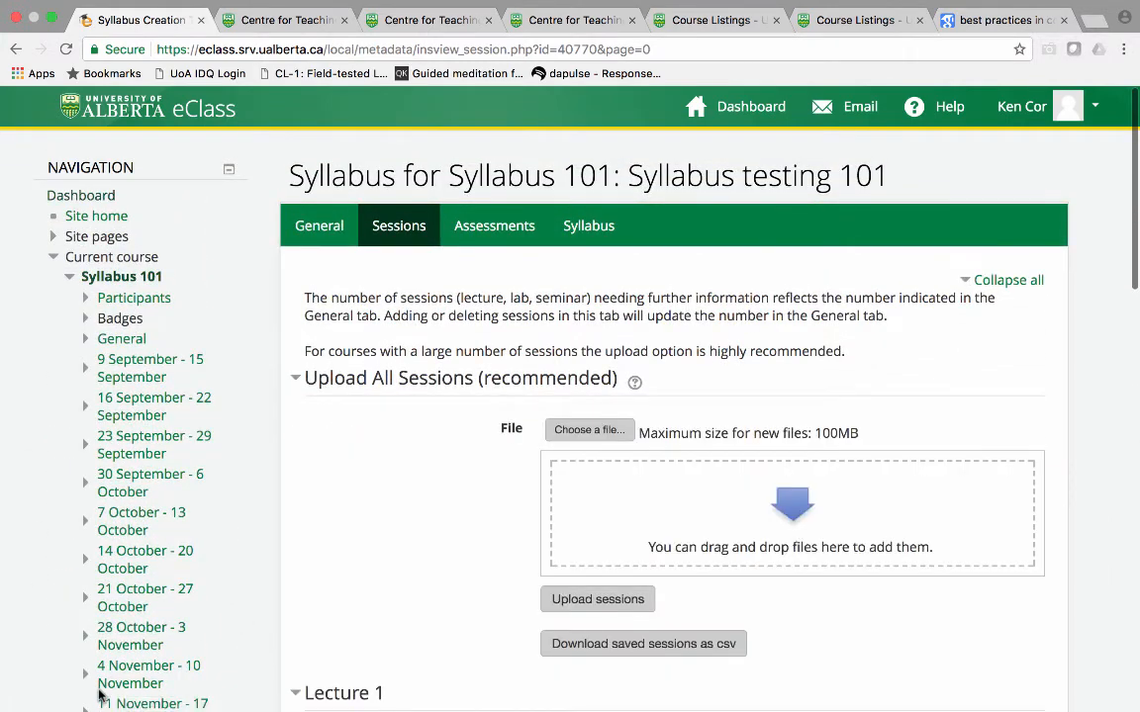
{"action": "left_click", "coordinate": [643, 644]}
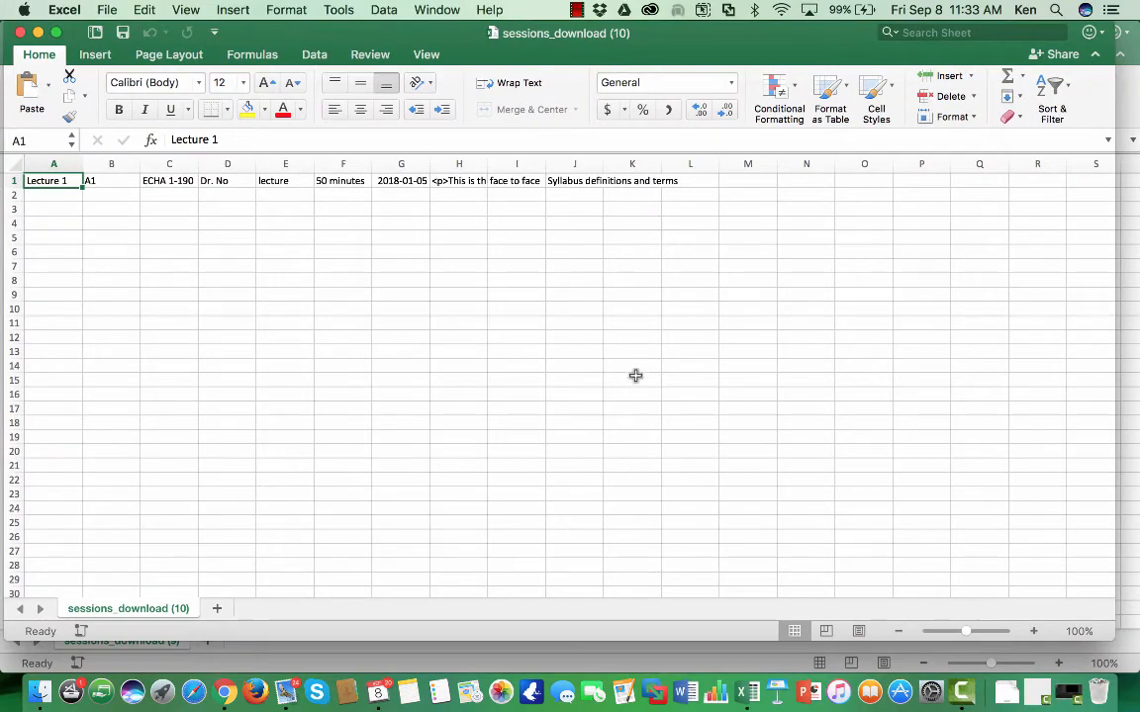
Step: Examine the Lecture 1 entries across the columns of the downloaded sessions file in Excel, and return to the browser
{"action": "key", "text": "Right"}
{"action": "key", "text": "Right"}
{"action": "key", "text": "Right"}
{"action": "key", "text": "Right"}
{"action": "key", "text": "Right"}
{"action": "key", "text": "Right"}
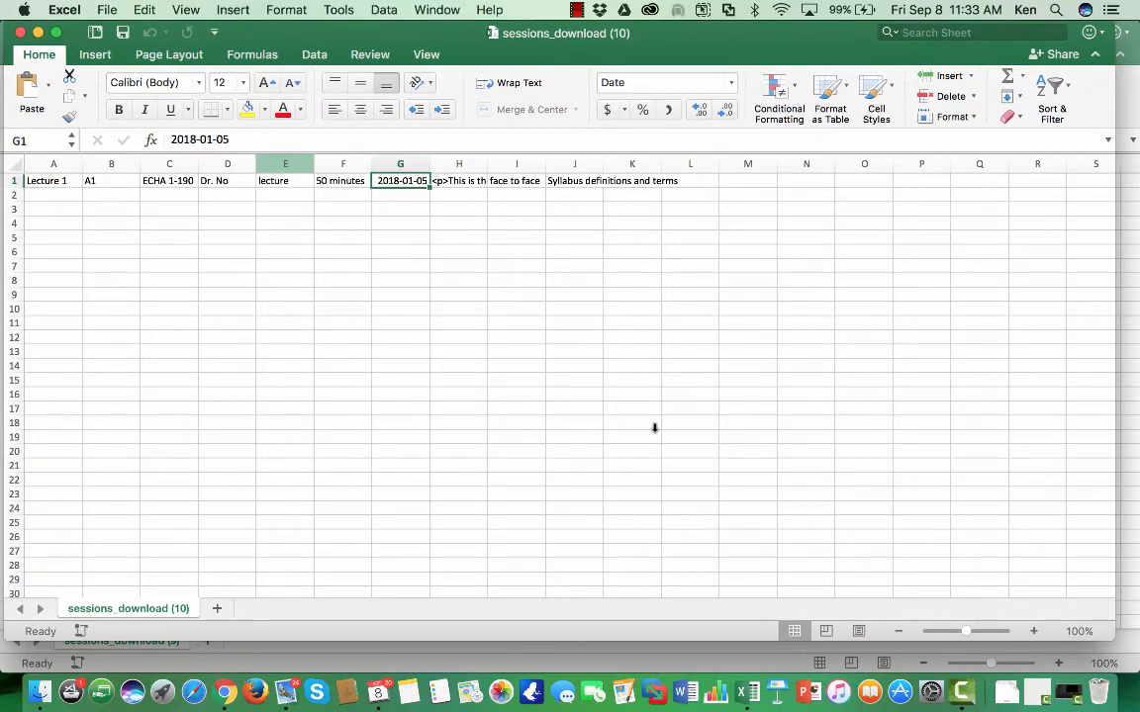
{"action": "key", "text": "ctrl+Right"}
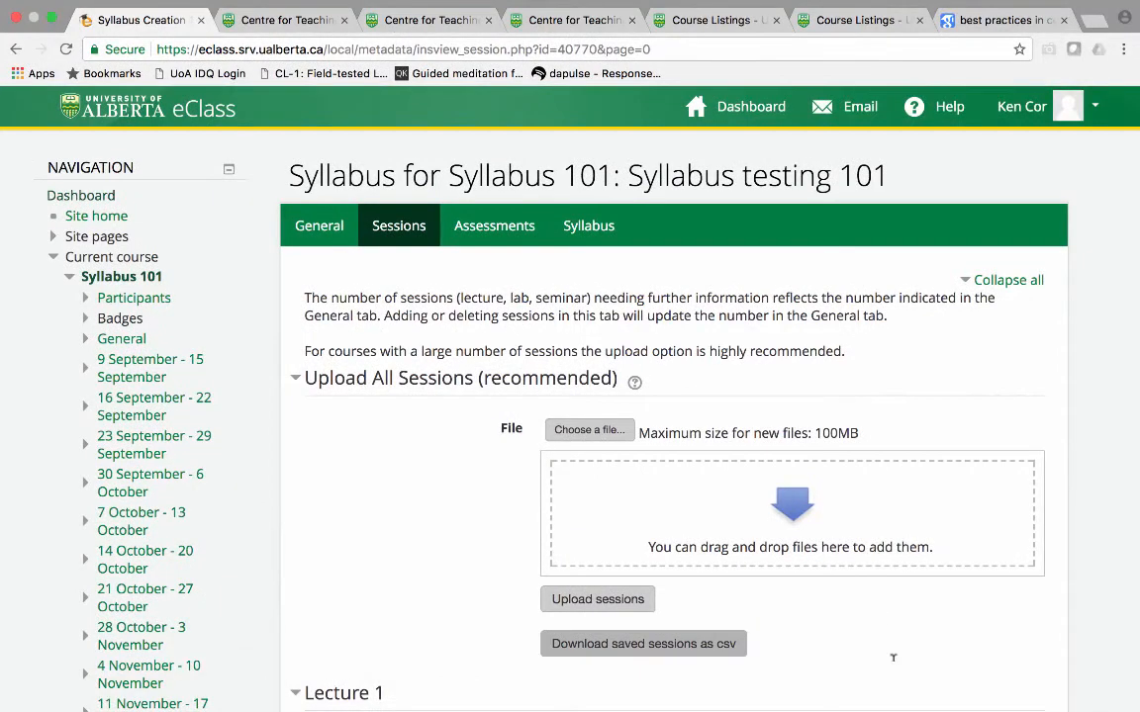
Step: Read the help for uploading all sessions, covering the supported file type and required line format
{"action": "left_click", "coordinate": [634, 382]}
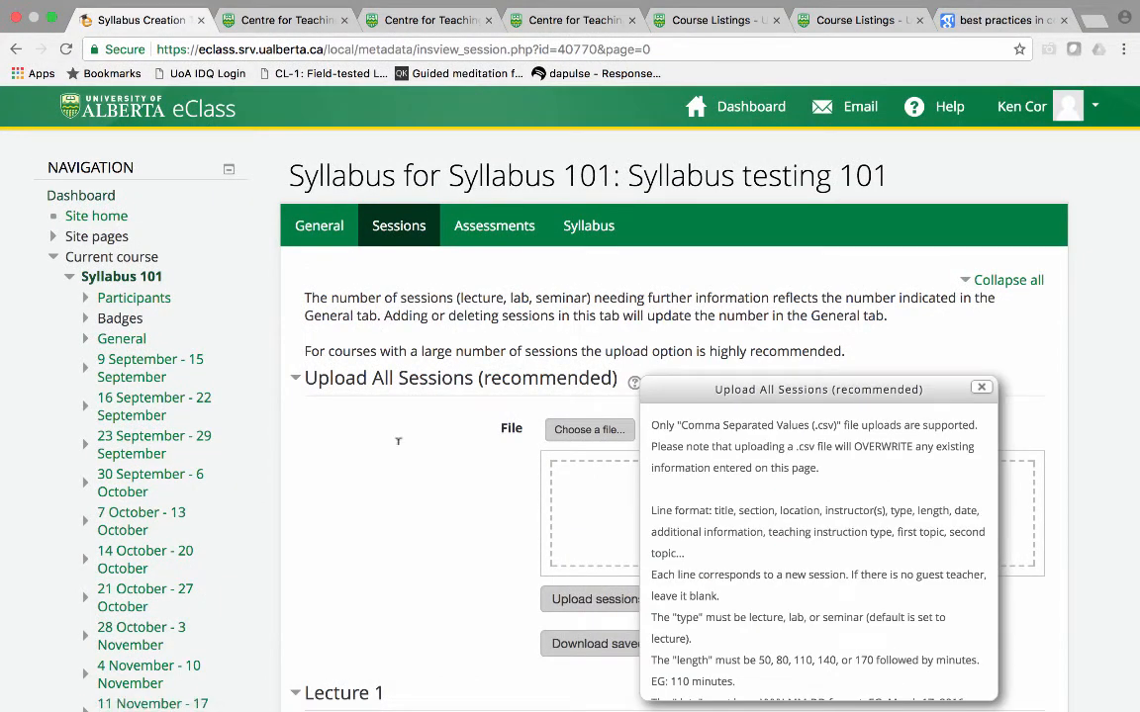
{"action": "left_click_drag", "start_coordinate": [398, 441], "coordinate": [435, 473]}
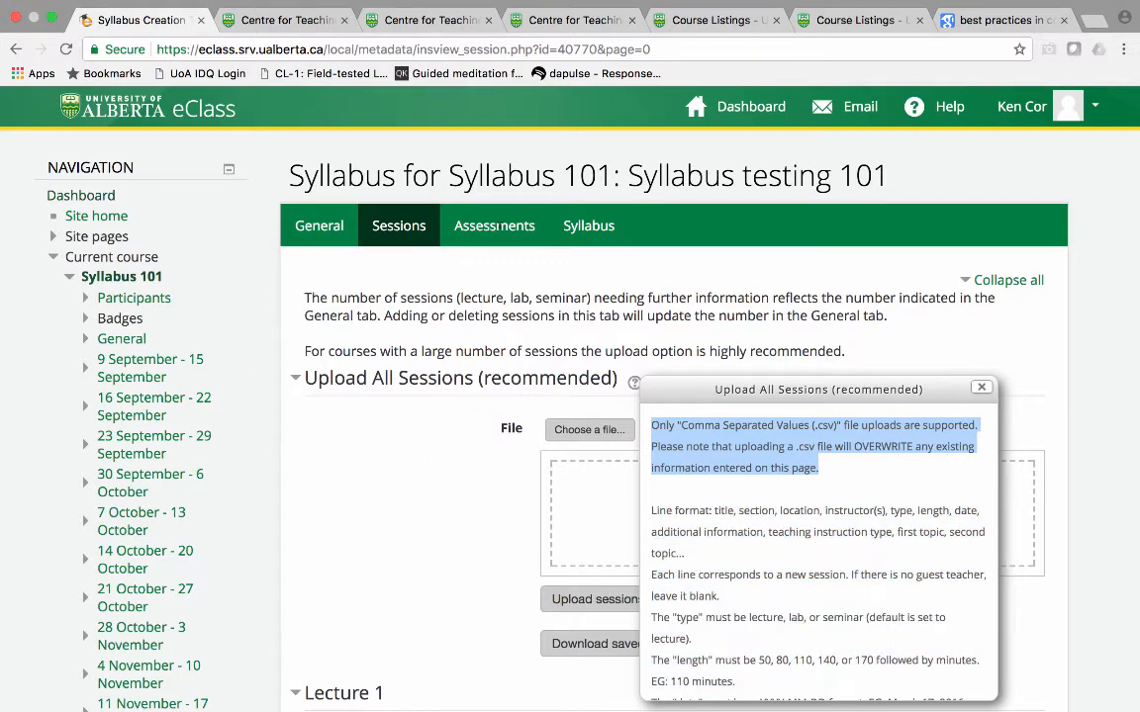
{"action": "left_click", "coordinate": [500, 234]}
{"action": "scroll", "coordinate": [568, 299], "scroll_direction": "down", "scroll_amount": 3}
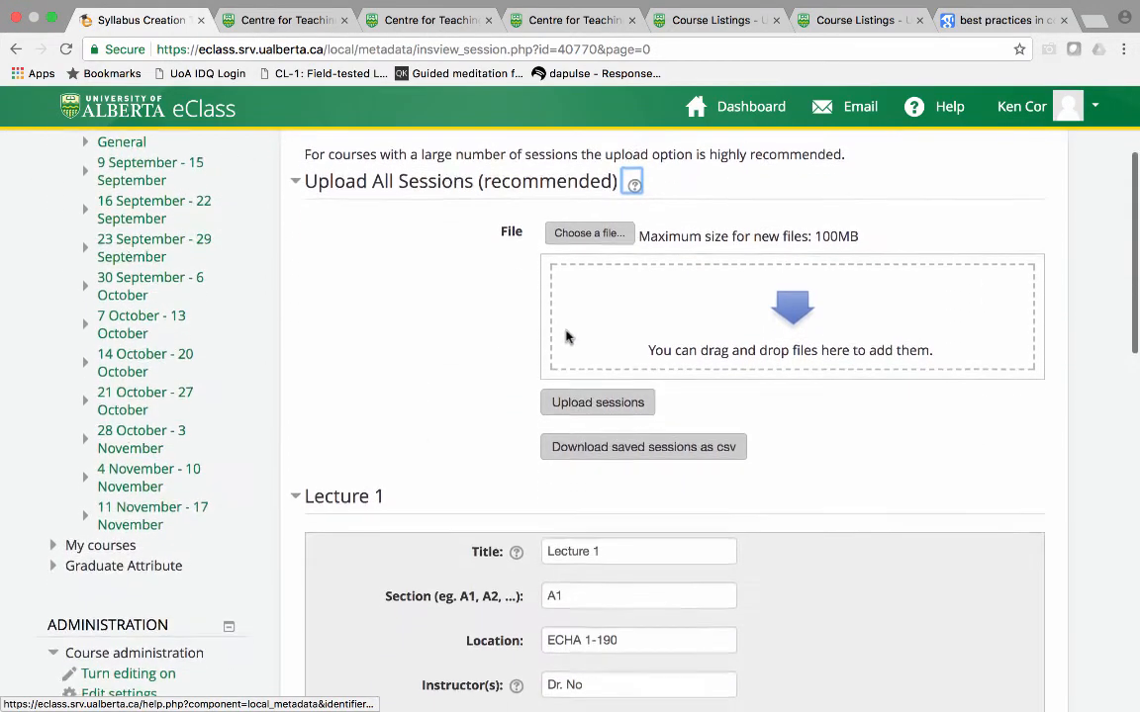
Step: Add a new assessment to the syllabus with the title "Midterm" and the type Exam
{"action": "scroll", "coordinate": [568, 336], "scroll_direction": "up", "scroll_amount": 3}
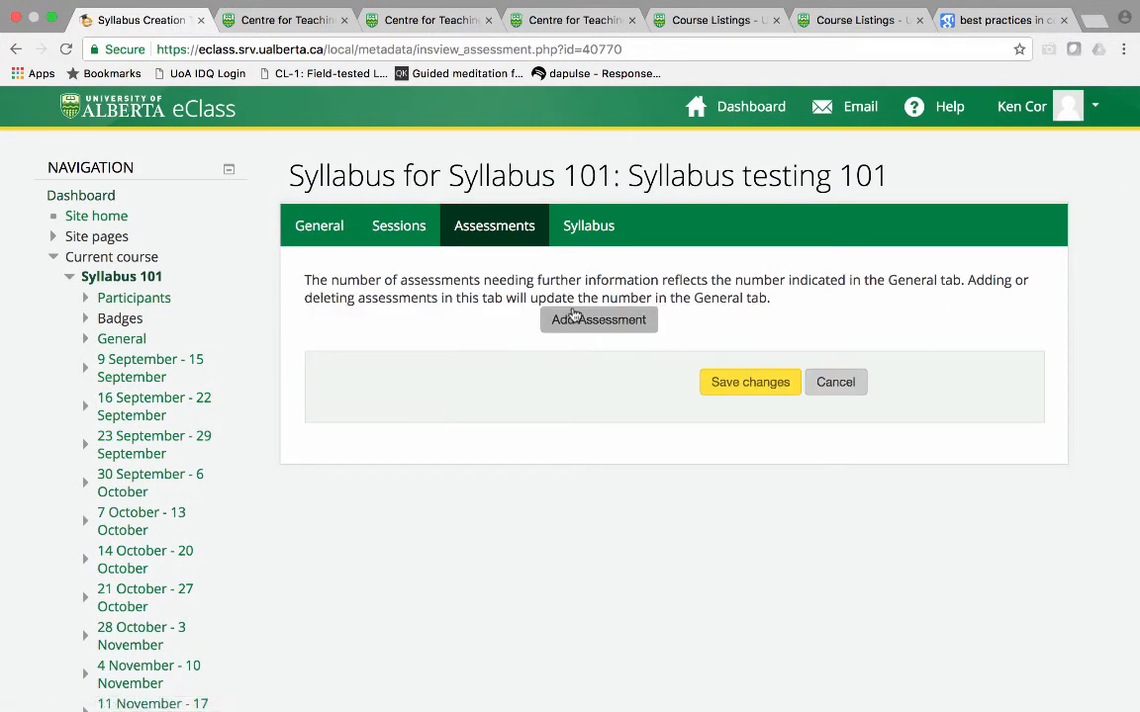
{"action": "left_click", "coordinate": [573, 314]}
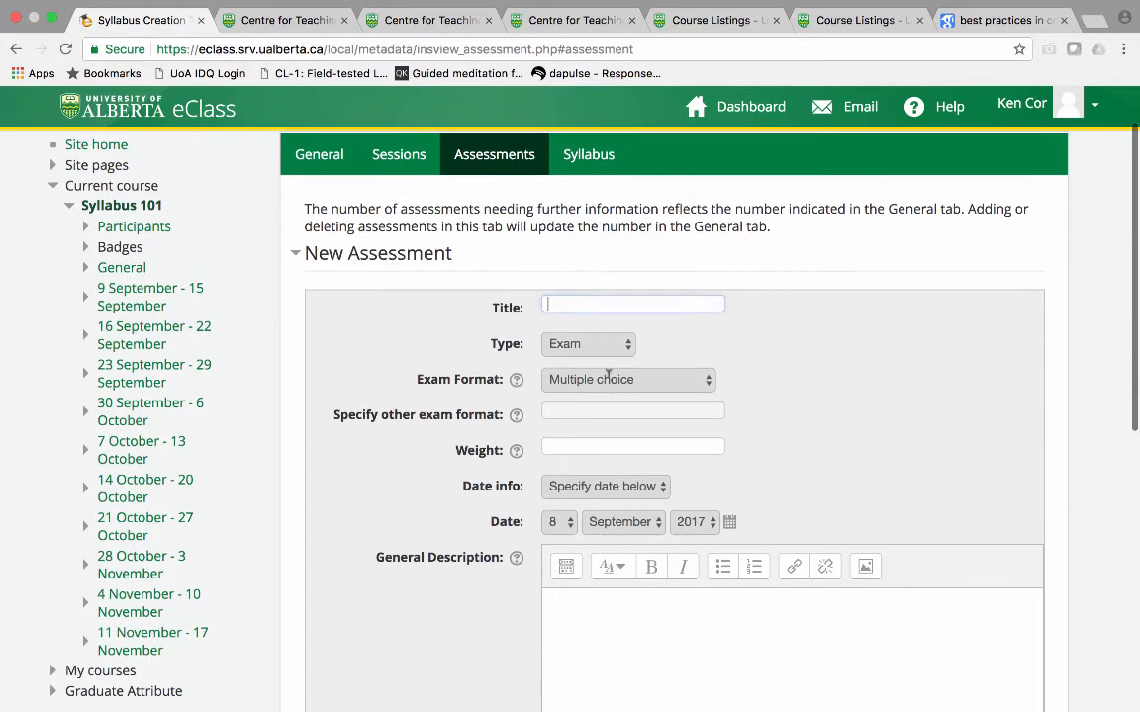
{"action": "type", "text": "Midterm"}
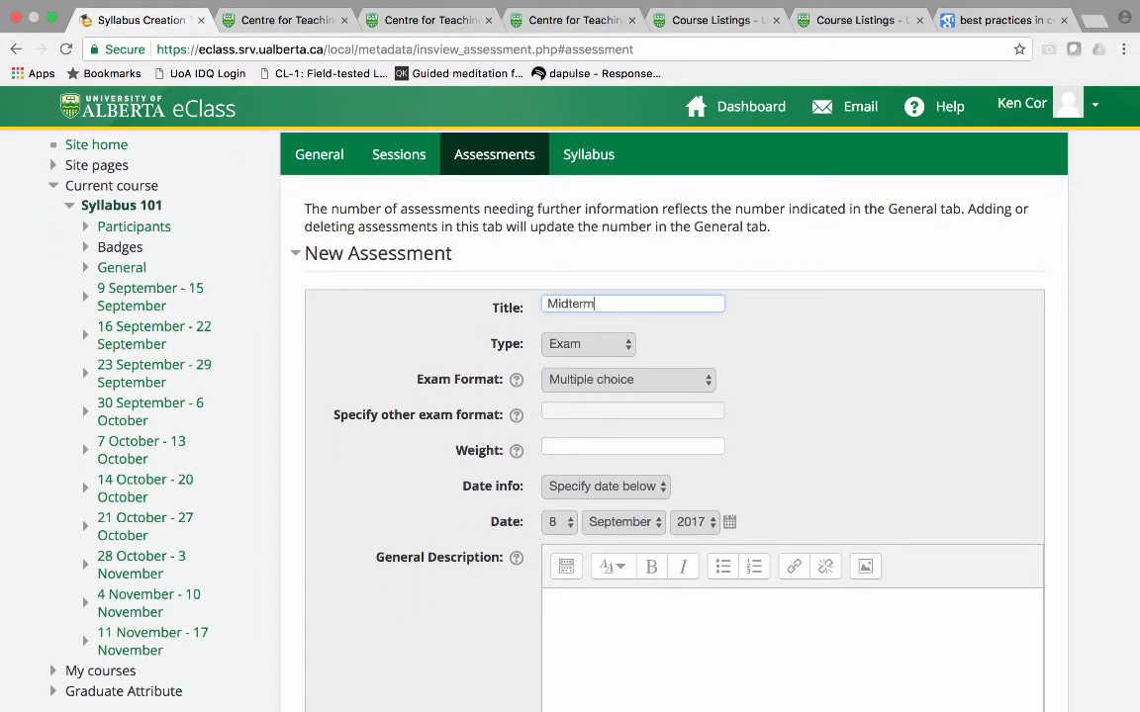
{"action": "left_click", "coordinate": [588, 345]}
{"action": "key", "text": "Return"}
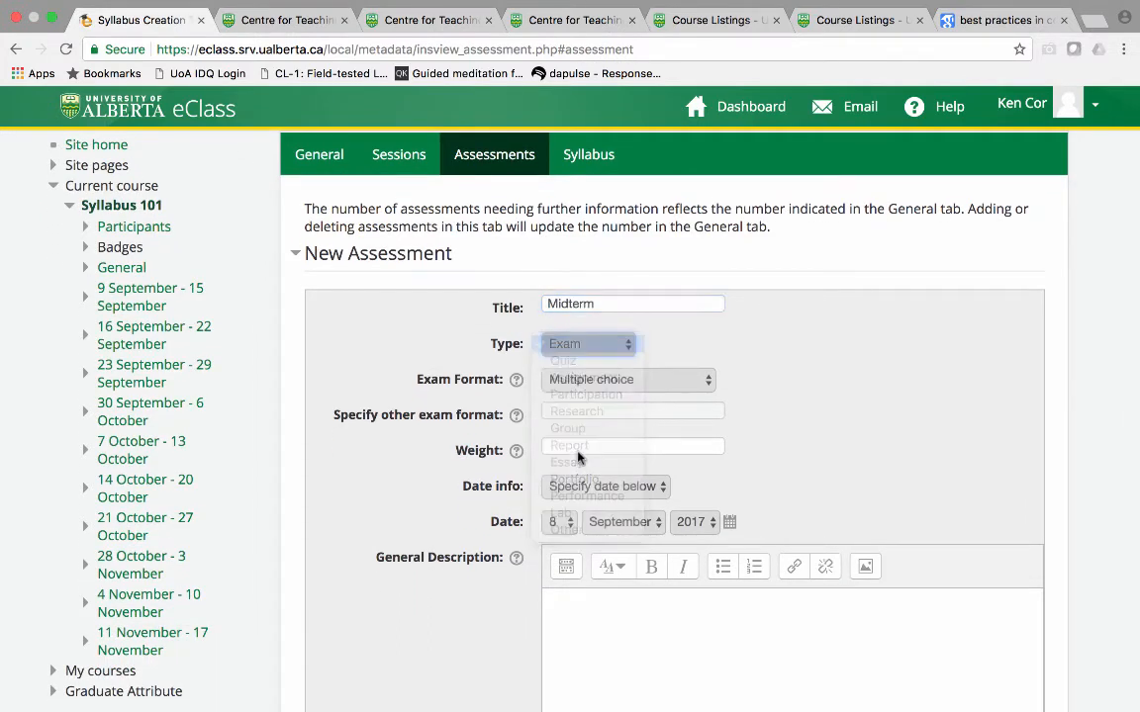
Step: Set the midterm's exam format to Written and multiple choice and its weight to 50
{"action": "key", "text": "Tab"}
{"action": "key", "text": "space"}
{"action": "key", "text": "Down"}
{"action": "key", "text": "Down"}
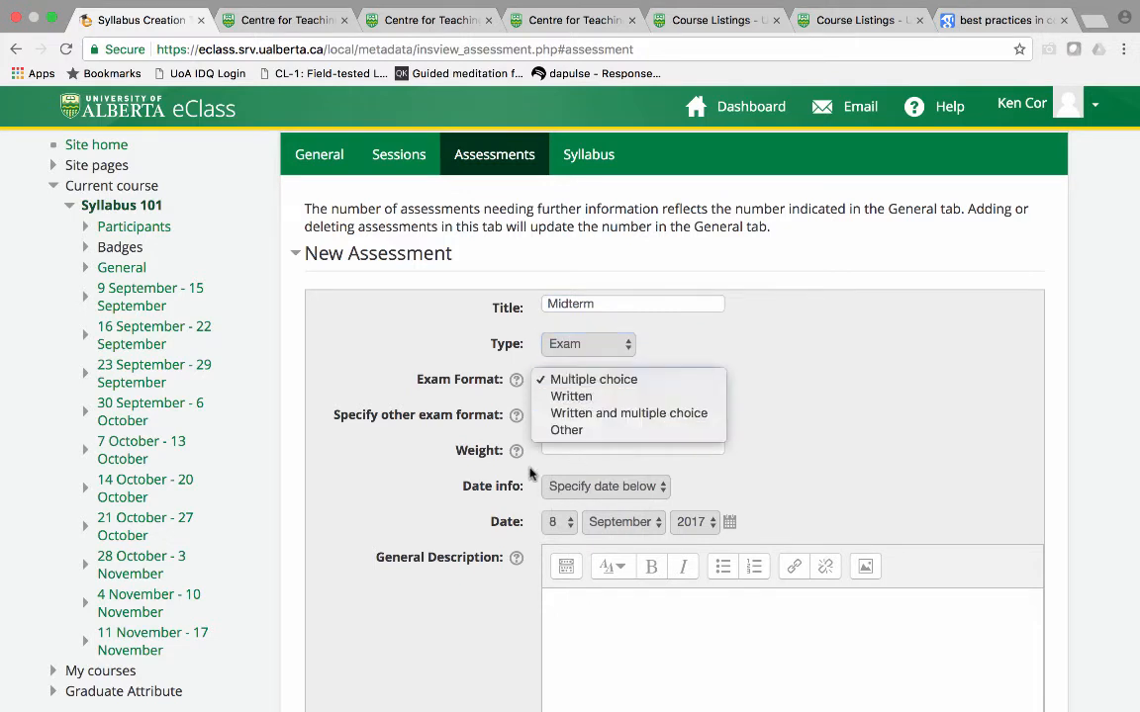
{"action": "key", "text": "Return"}
{"action": "key", "text": "Tab"}
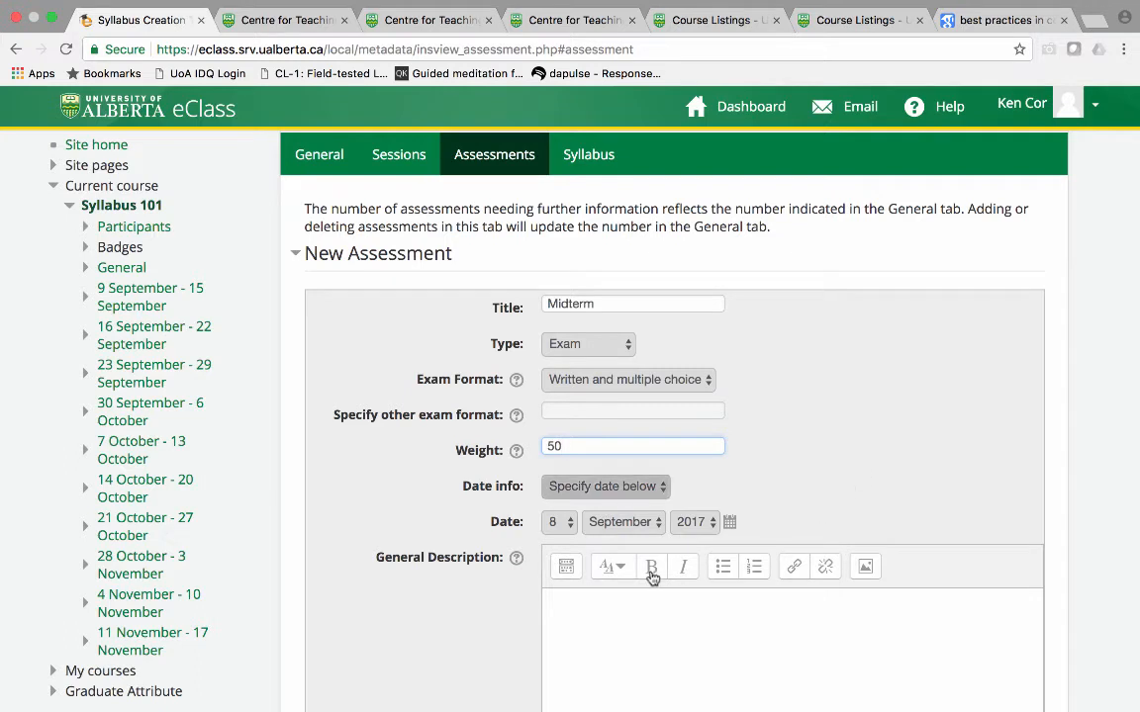
Step: Check the assessment weight help and enter "This is the midterm it covers everything up to the midterm" as the general description
{"action": "left_click", "coordinate": [516, 451]}
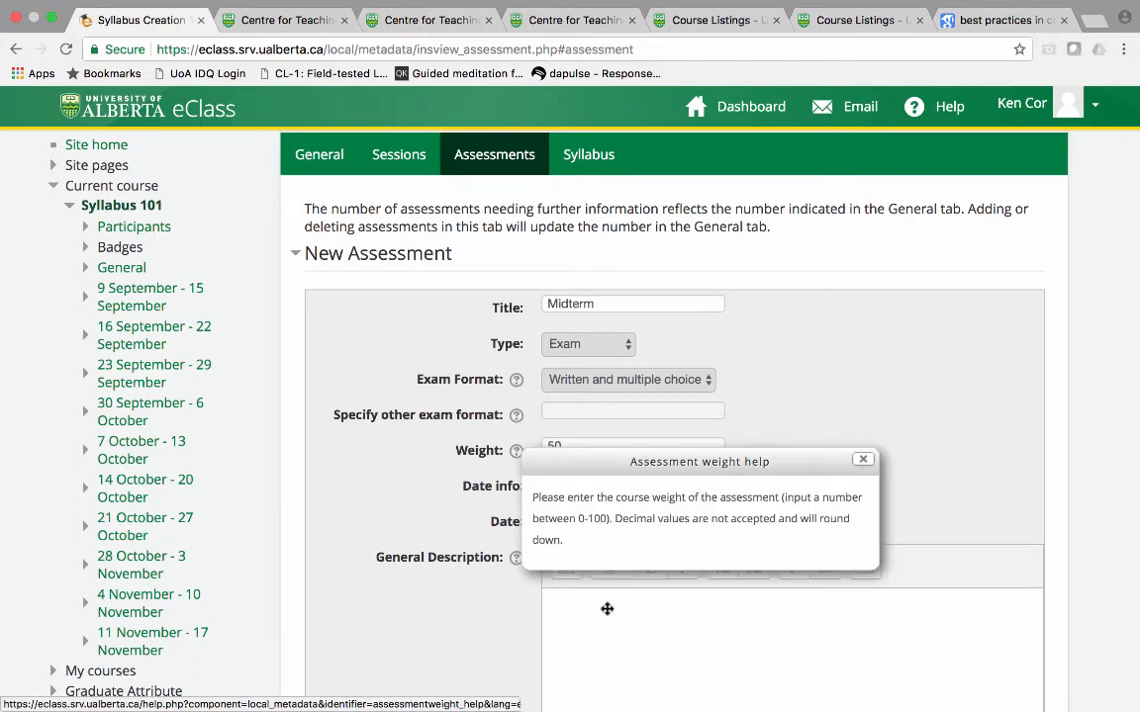
{"action": "left_click", "coordinate": [609, 615]}
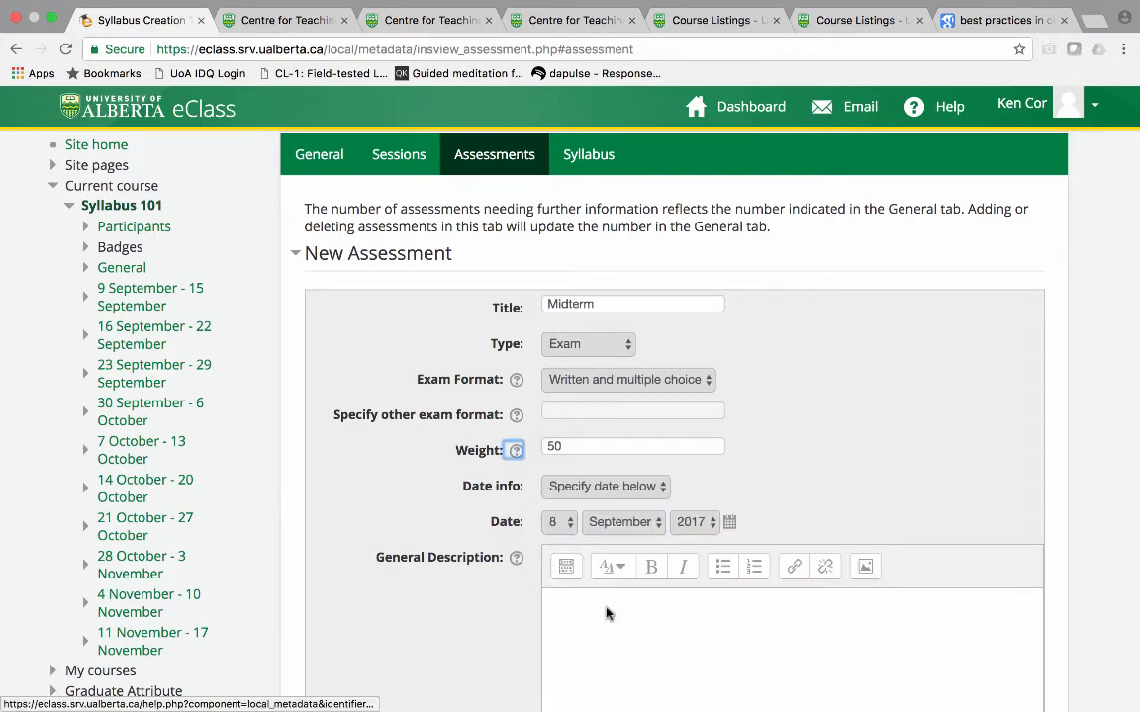
{"action": "left_click", "coordinate": [607, 603]}
{"action": "type", "text": "T"}
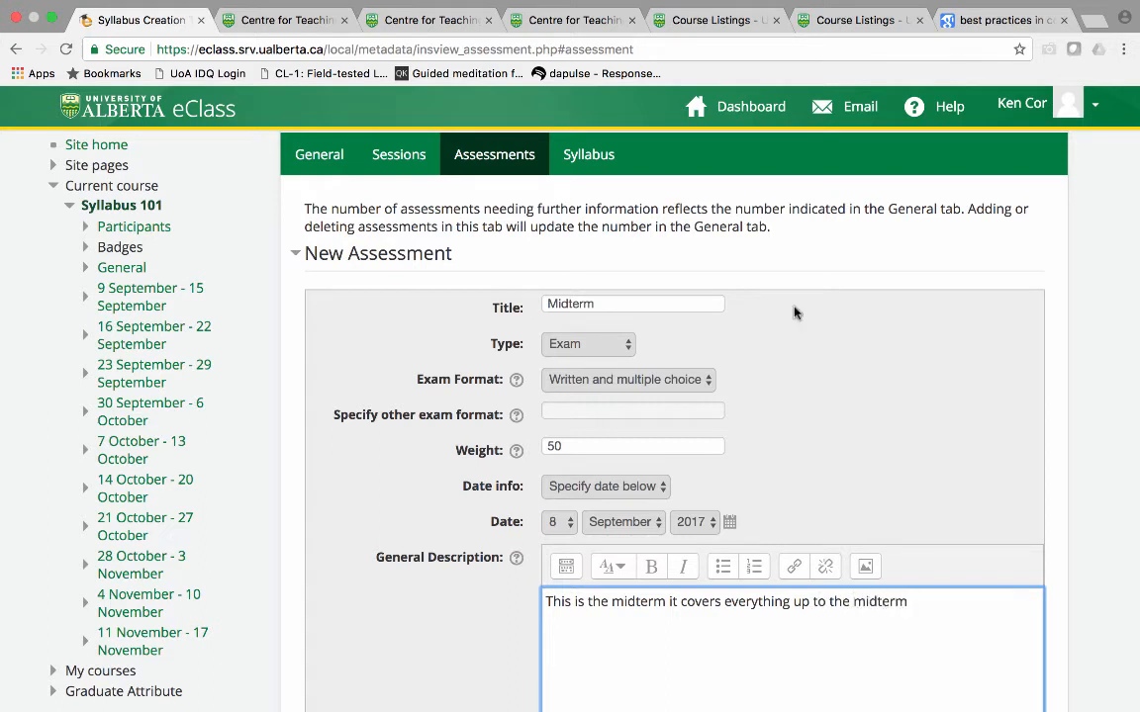
Step: Set the midterm's date to 14 March 2018 and save the assessment
{"action": "left_click", "coordinate": [730, 521]}
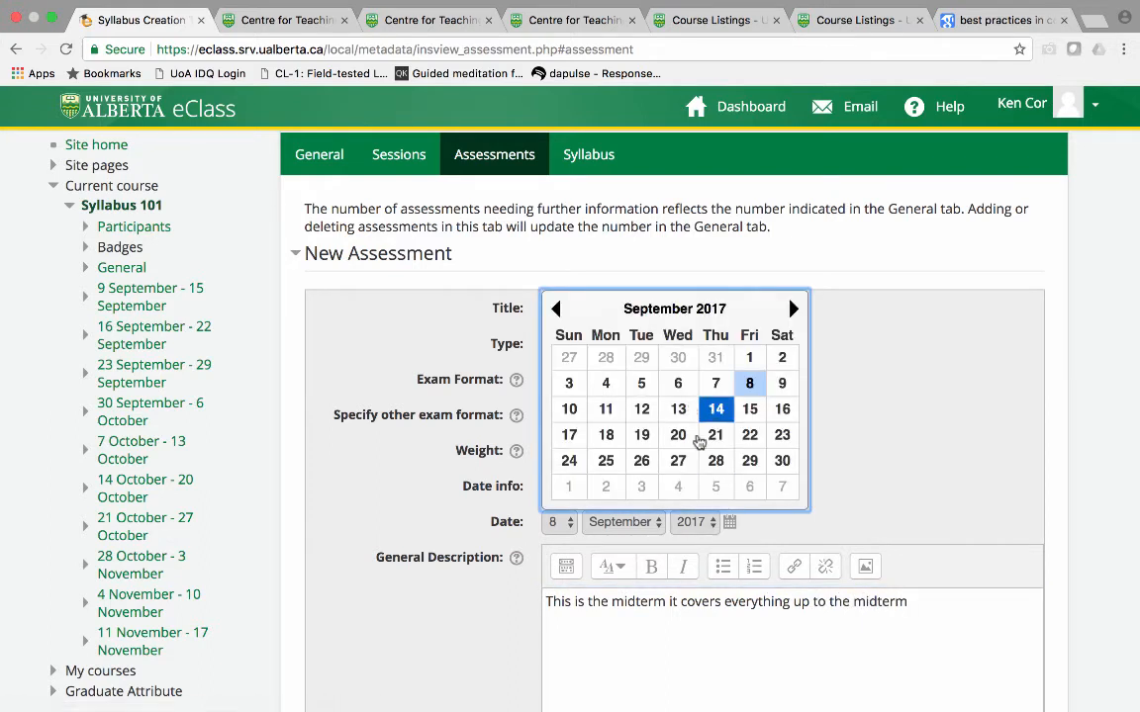
{"action": "left_click", "coordinate": [794, 309]}
{"action": "left_click", "coordinate": [793, 309]}
{"action": "left_click", "coordinate": [793, 308]}
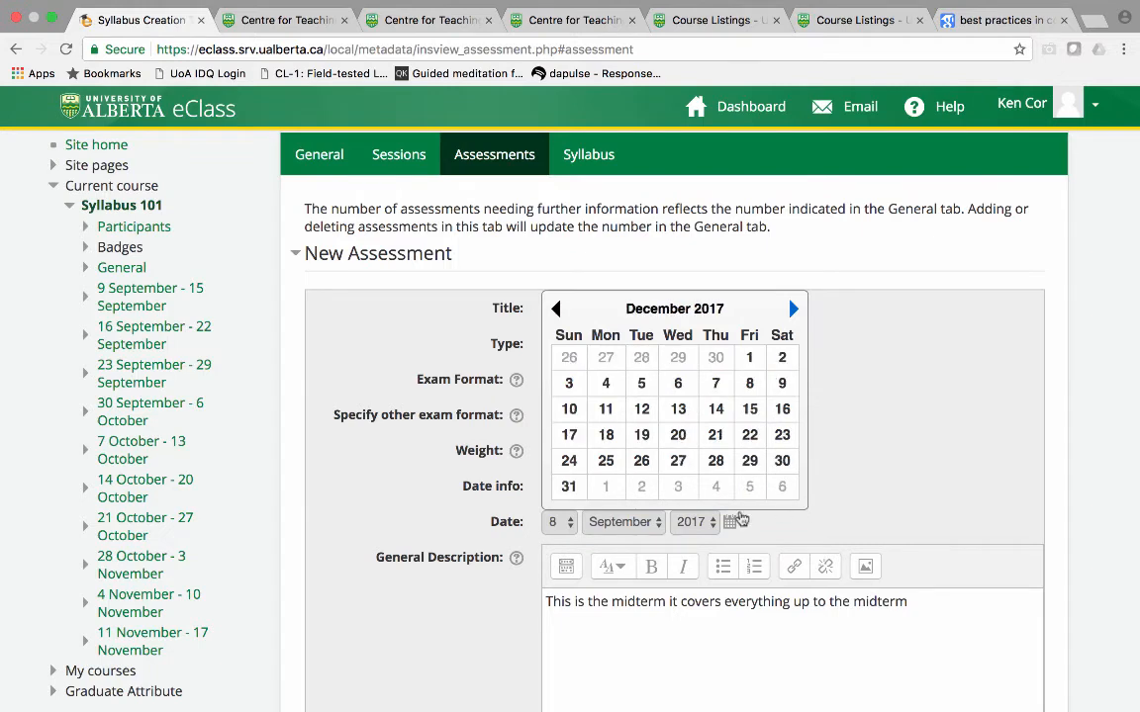
{"action": "left_click", "coordinate": [794, 309]}
{"action": "left_click", "coordinate": [794, 308]}
{"action": "left_click", "coordinate": [793, 309]}
{"action": "left_click", "coordinate": [677, 409]}
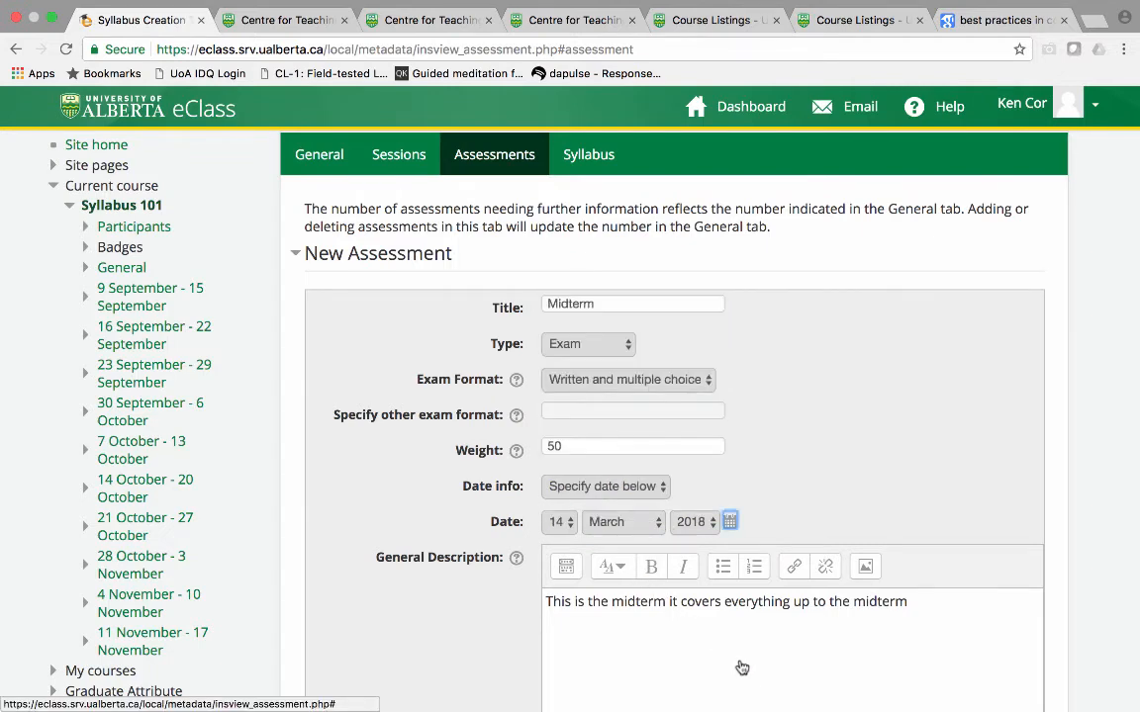
{"action": "scroll", "coordinate": [742, 663], "scroll_direction": "down", "scroll_amount": 10}
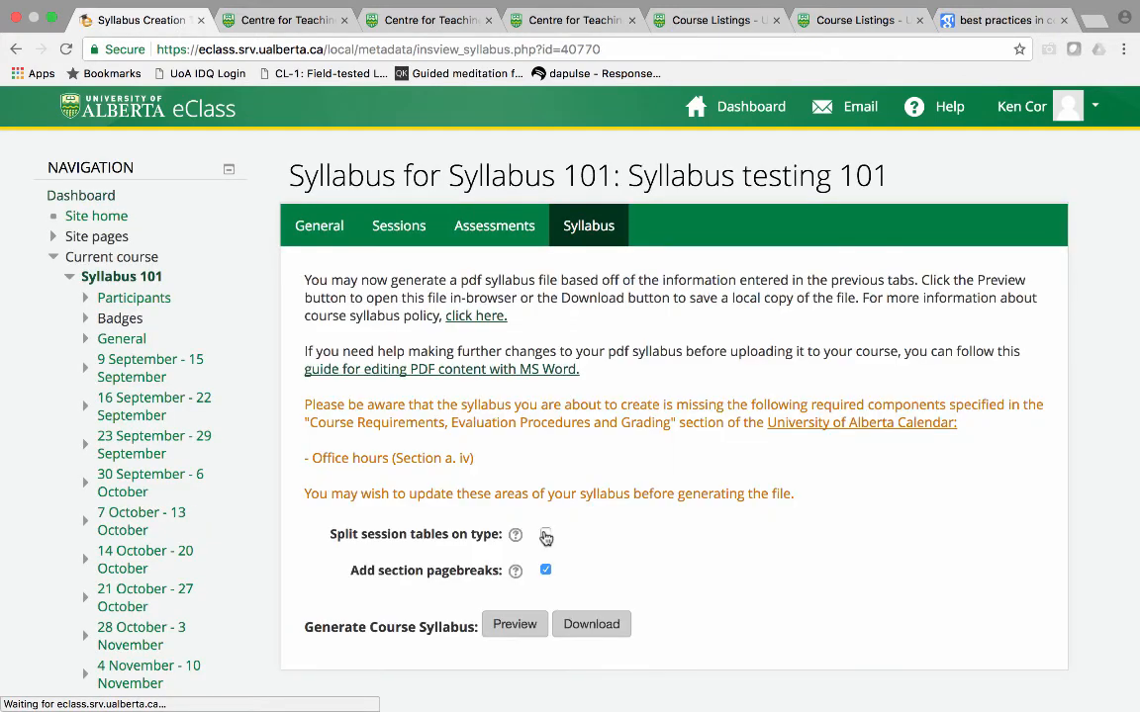
Step: Turn on splitting session tables by type and generate the course syllabus as a PDF
{"action": "left_click", "coordinate": [546, 571]}
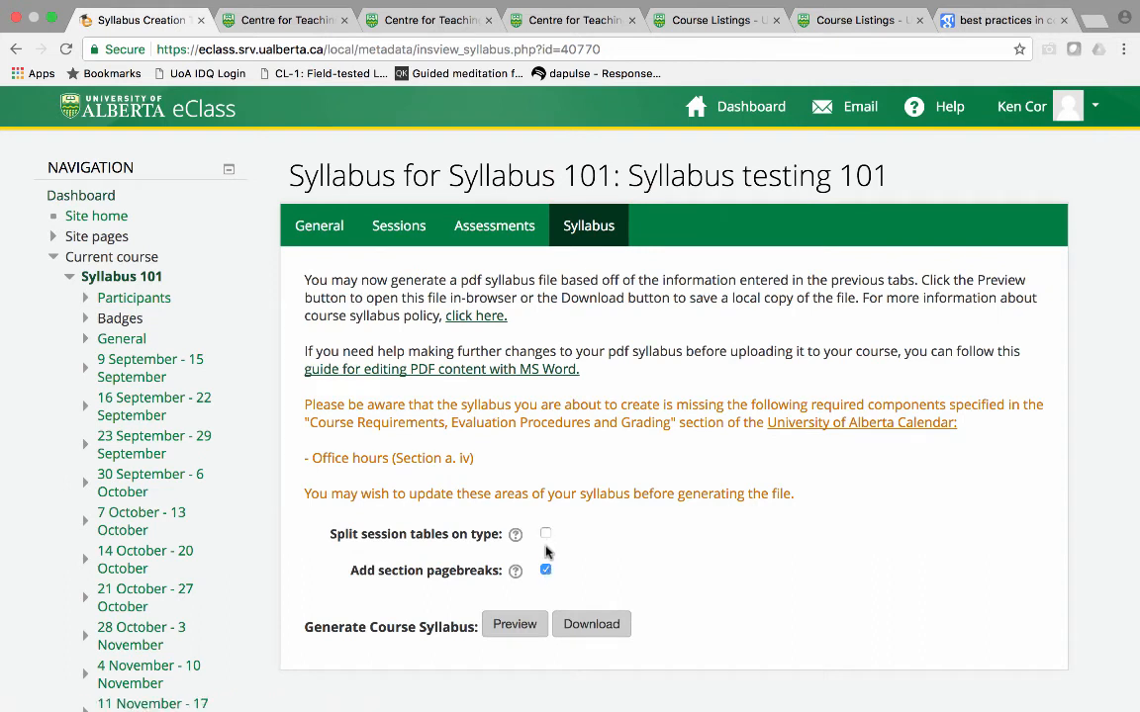
{"action": "left_click", "coordinate": [546, 537]}
{"action": "left_click", "coordinate": [546, 534]}
{"action": "left_click", "coordinate": [516, 535]}
{"action": "triple_click", "coordinate": [440, 472]}
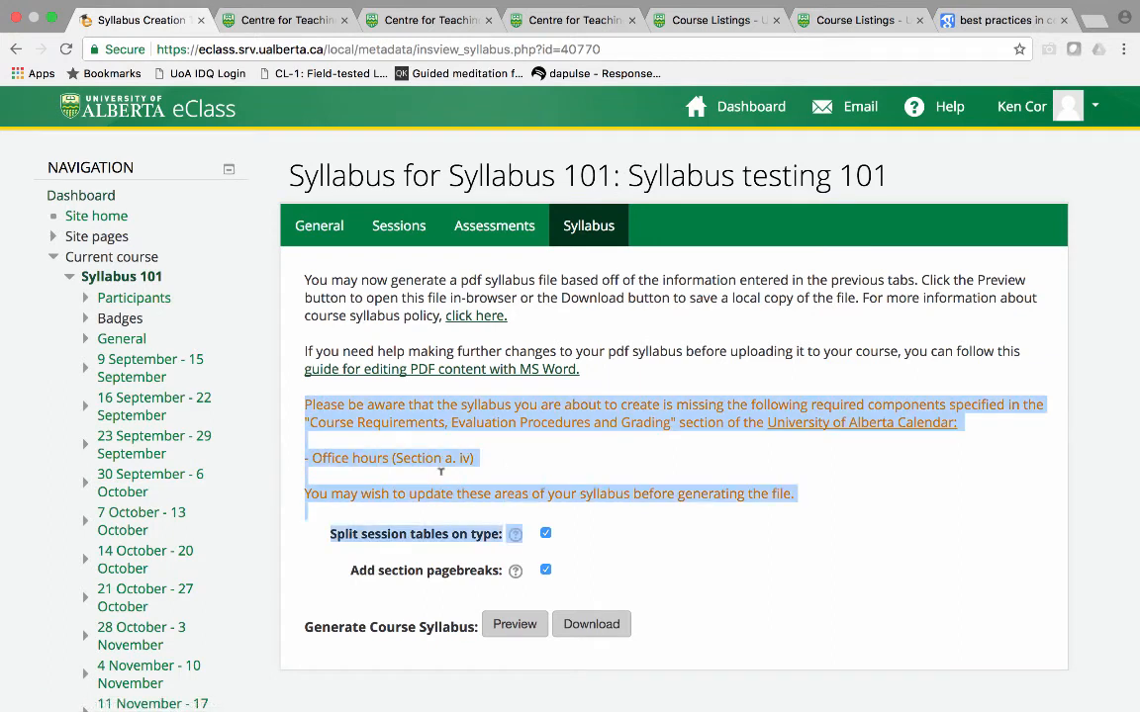
{"action": "left_click", "coordinate": [447, 475]}
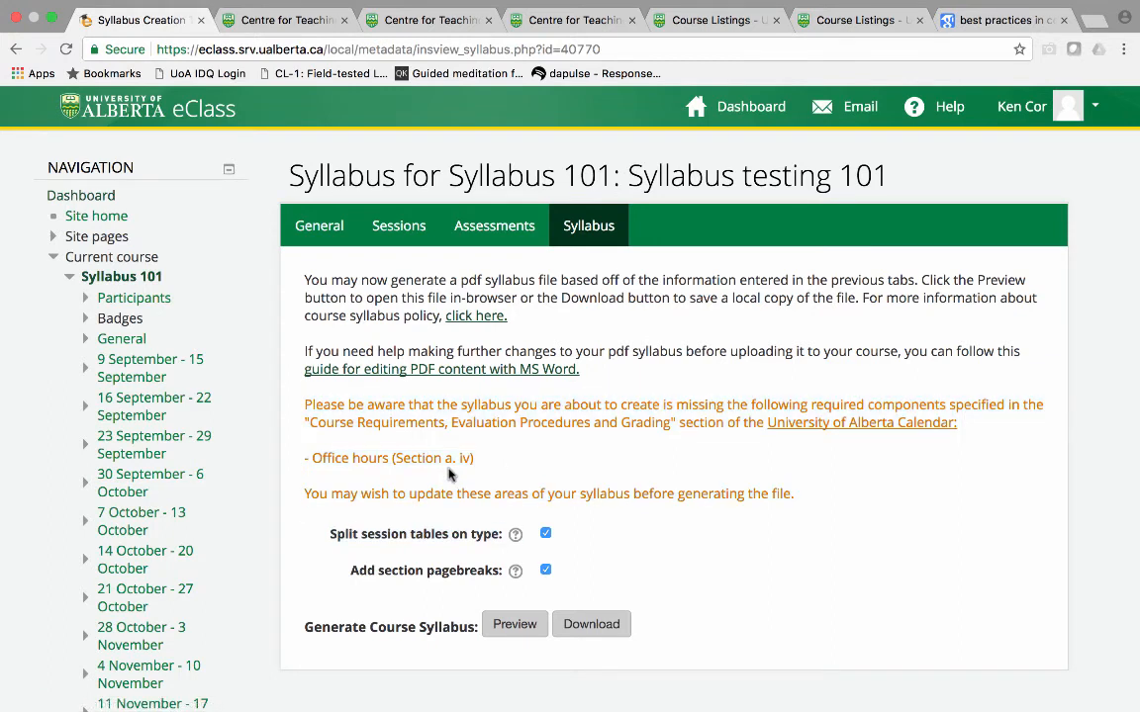
{"action": "left_click", "coordinate": [590, 624]}
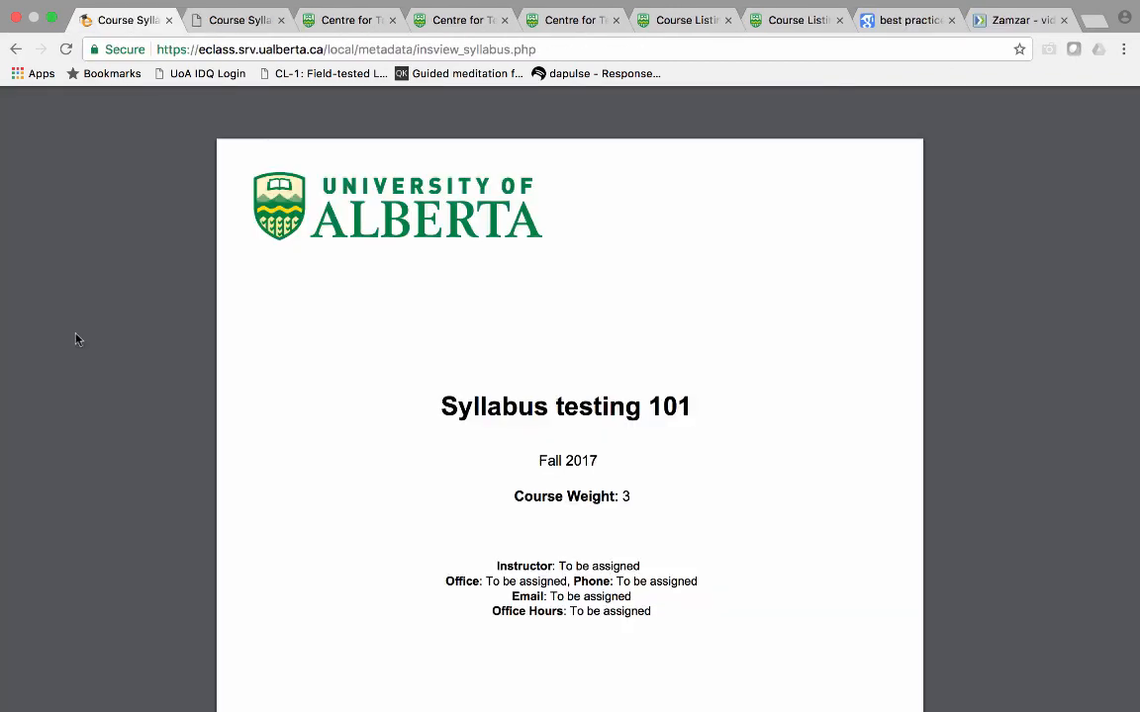
Step: Review the generated syllabus from the title page through the course description, outcomes, grading, schedule and policy sections
{"action": "scroll", "coordinate": [77, 339], "scroll_direction": "down", "scroll_amount": 5}
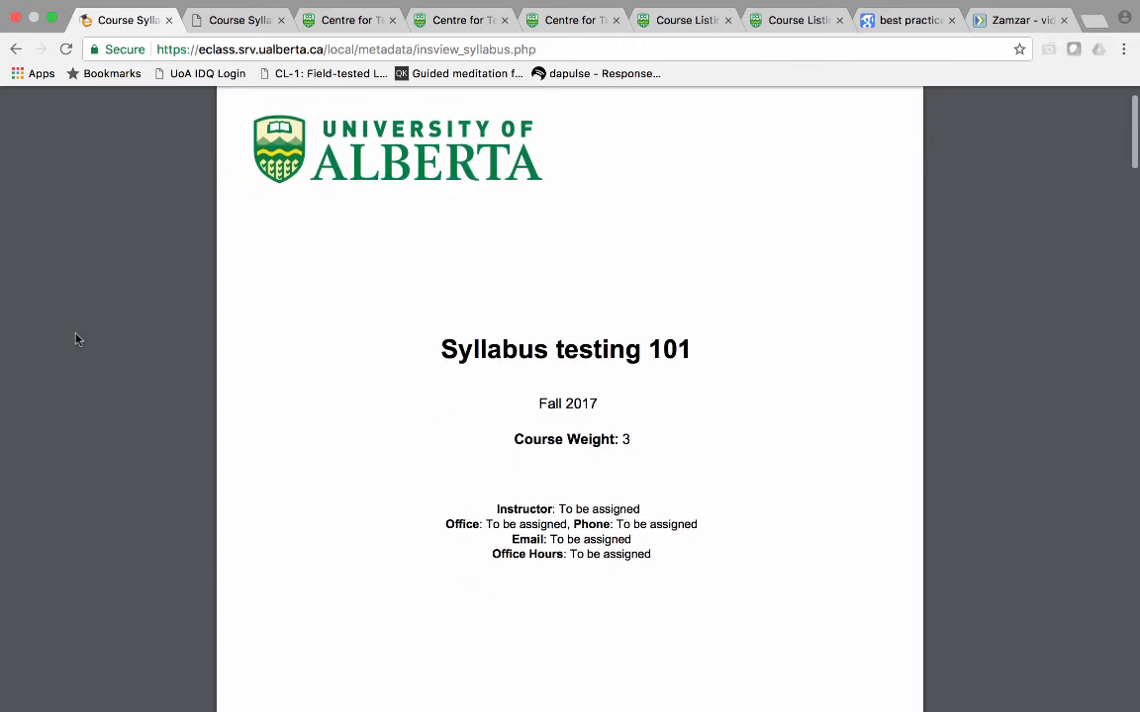
{"action": "scroll", "coordinate": [77, 339], "scroll_direction": "down", "scroll_amount": 7}
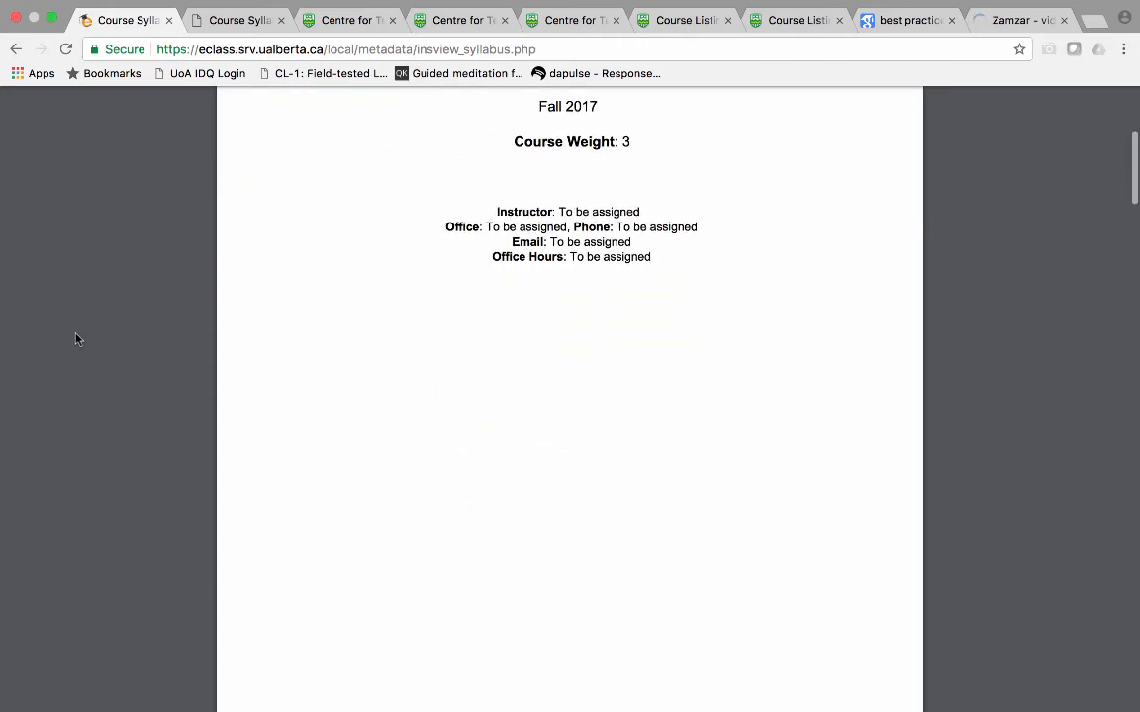
{"action": "scroll", "coordinate": [77, 339], "scroll_direction": "down", "scroll_amount": 5}
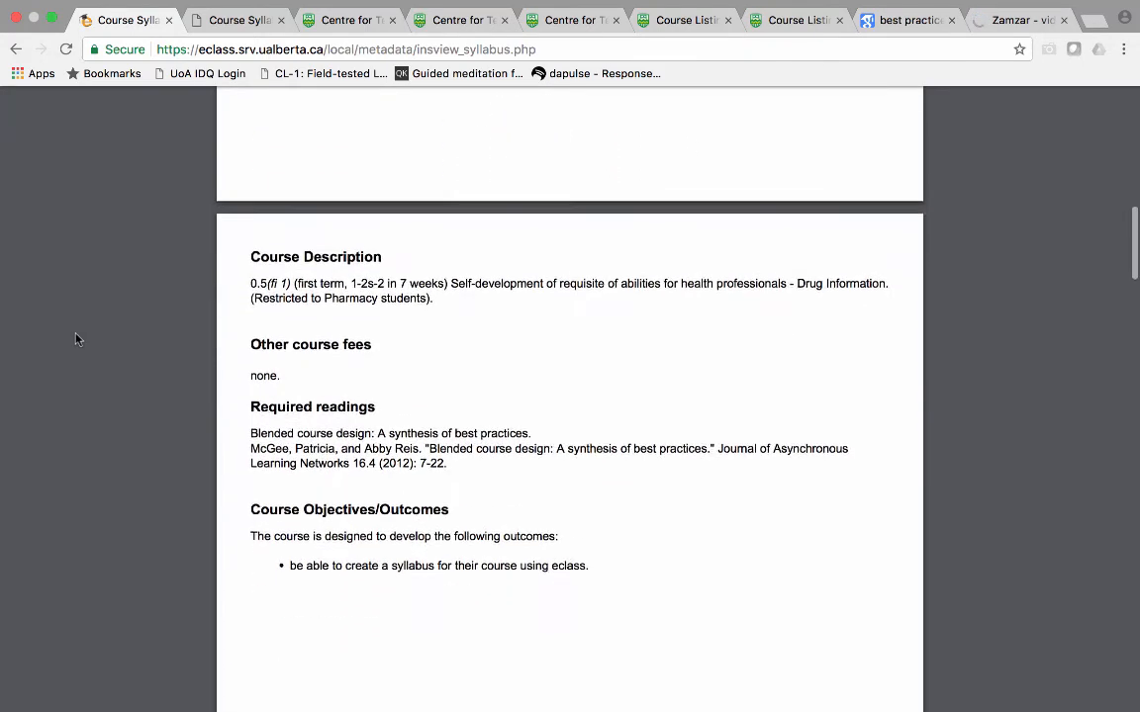
{"action": "scroll", "coordinate": [74, 346], "scroll_direction": "down", "scroll_amount": 11}
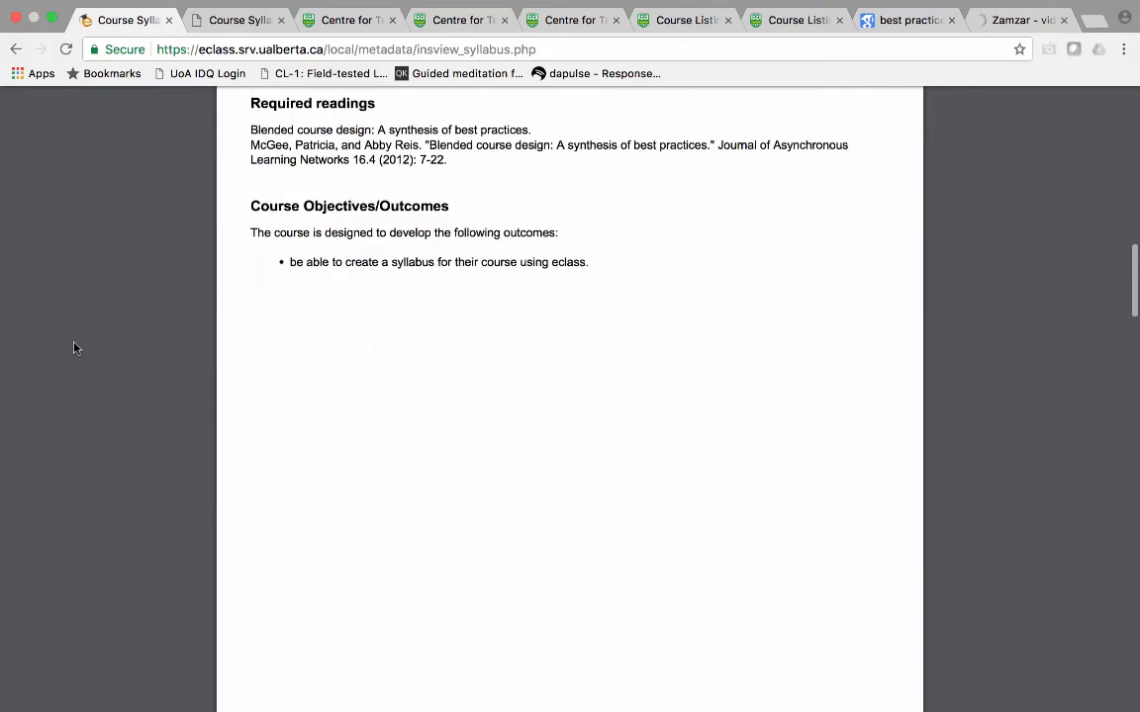
{"action": "scroll", "coordinate": [74, 348], "scroll_direction": "down", "scroll_amount": 7}
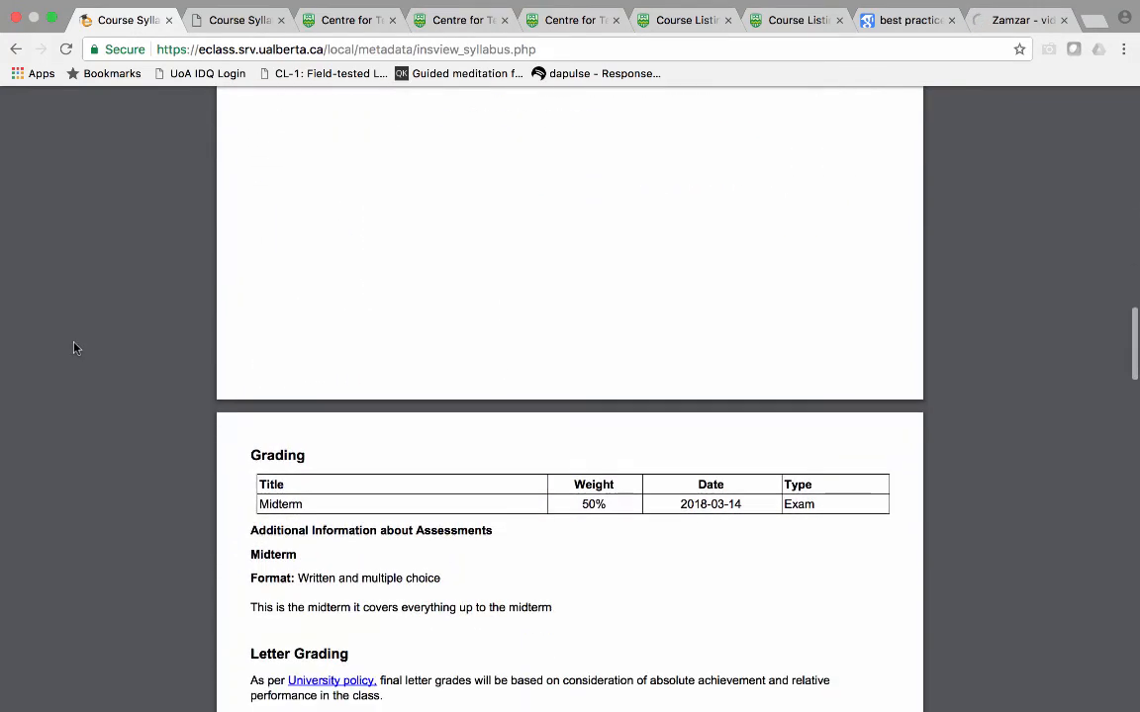
{"action": "scroll", "coordinate": [75, 347], "scroll_direction": "down", "scroll_amount": 15}
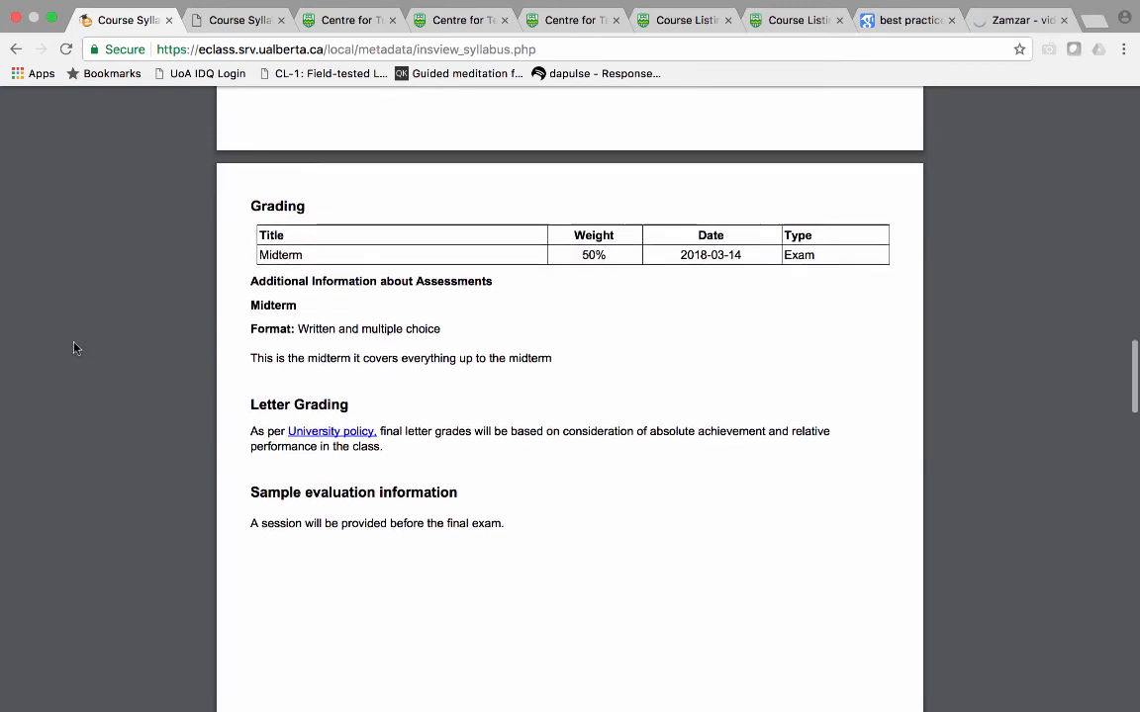
{"action": "scroll", "coordinate": [74, 347], "scroll_direction": "down", "scroll_amount": 9}
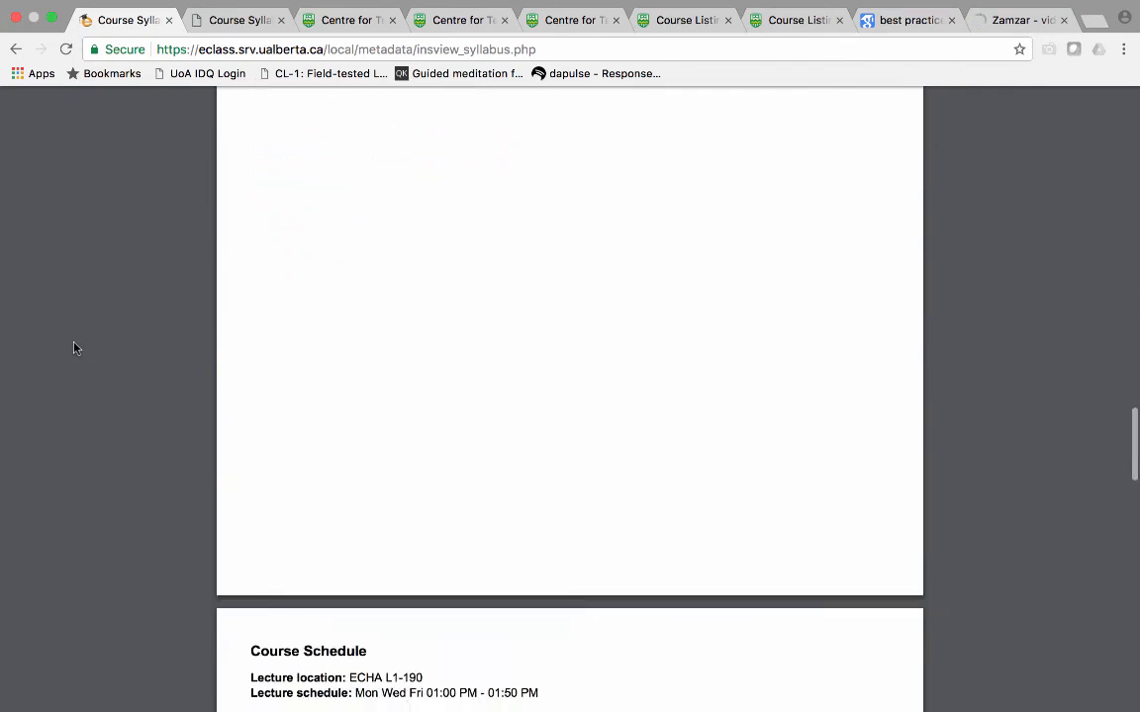
{"action": "scroll", "coordinate": [74, 347], "scroll_direction": "down", "scroll_amount": 2}
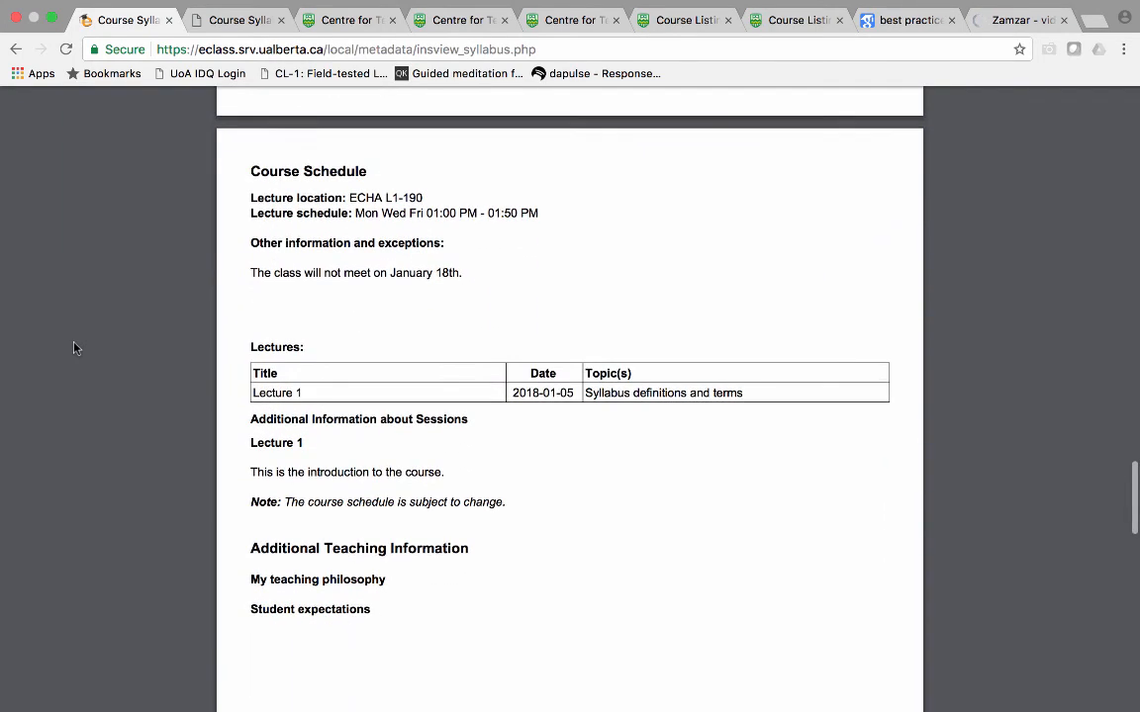
{"action": "scroll", "coordinate": [74, 347], "scroll_direction": "down", "scroll_amount": 13}
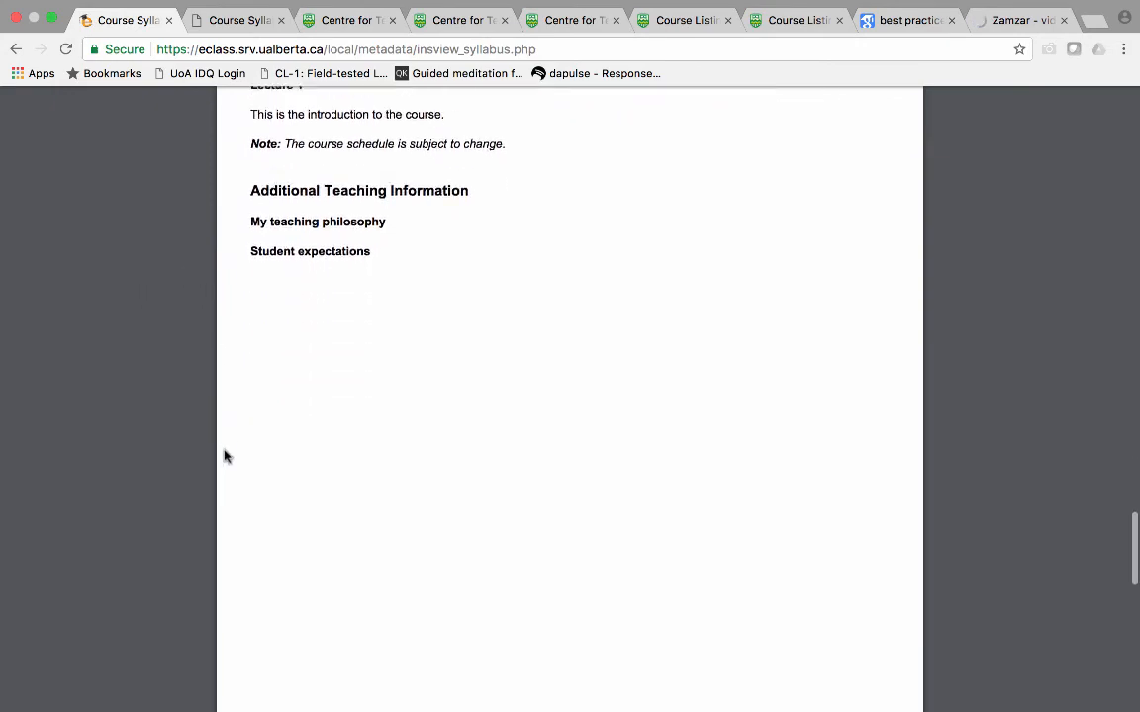
{"action": "scroll", "coordinate": [262, 501], "scroll_direction": "down", "scroll_amount": 8}
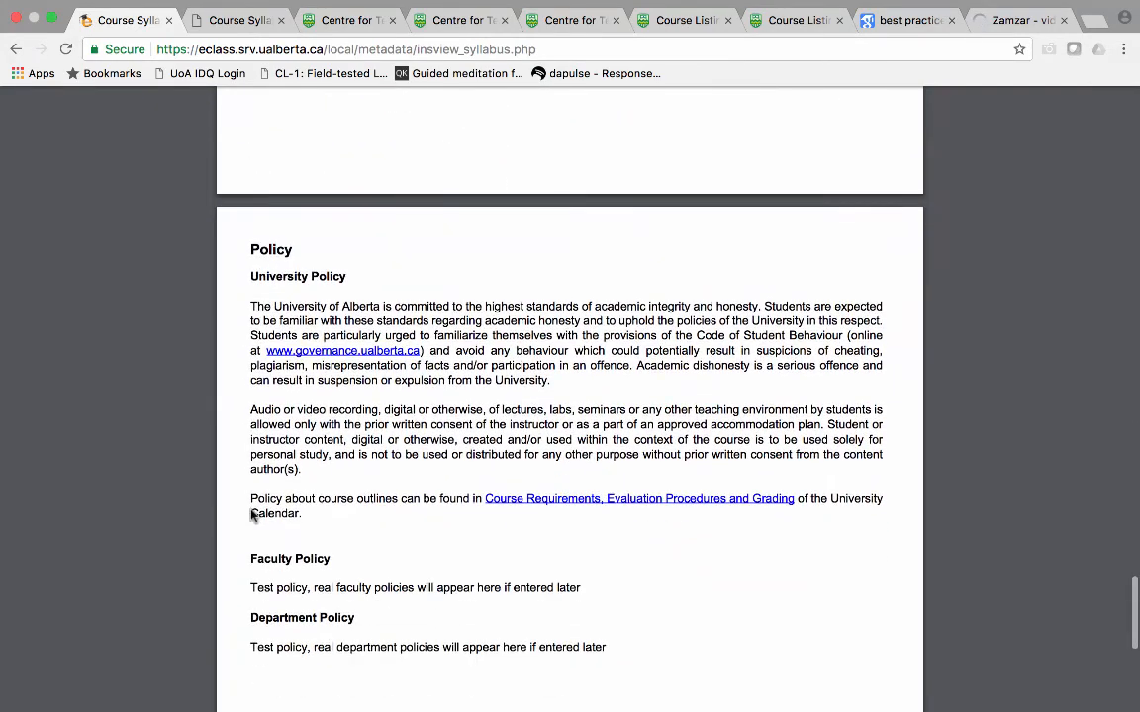
{"action": "scroll", "coordinate": [247, 515], "scroll_direction": "down", "scroll_amount": 1}
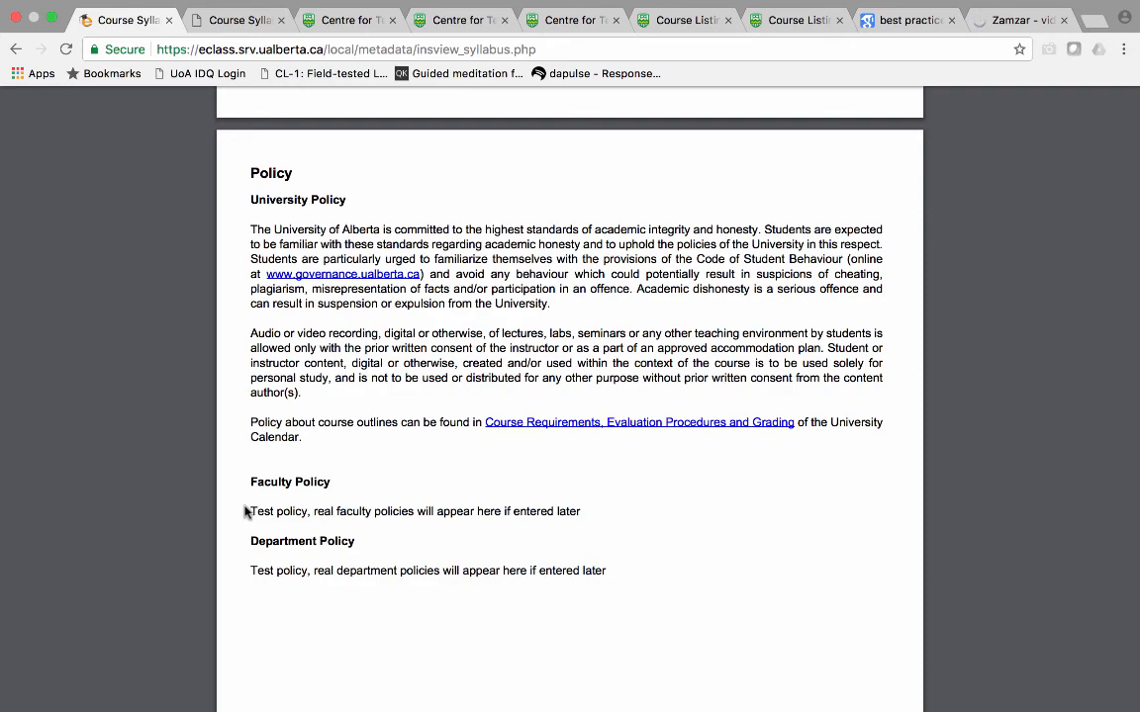
Step: Check the university, faculty and department policy sections of the generated syllabus, and return to the syllabus generation page
{"action": "scroll", "coordinate": [114, 389], "scroll_direction": "down", "scroll_amount": 8}
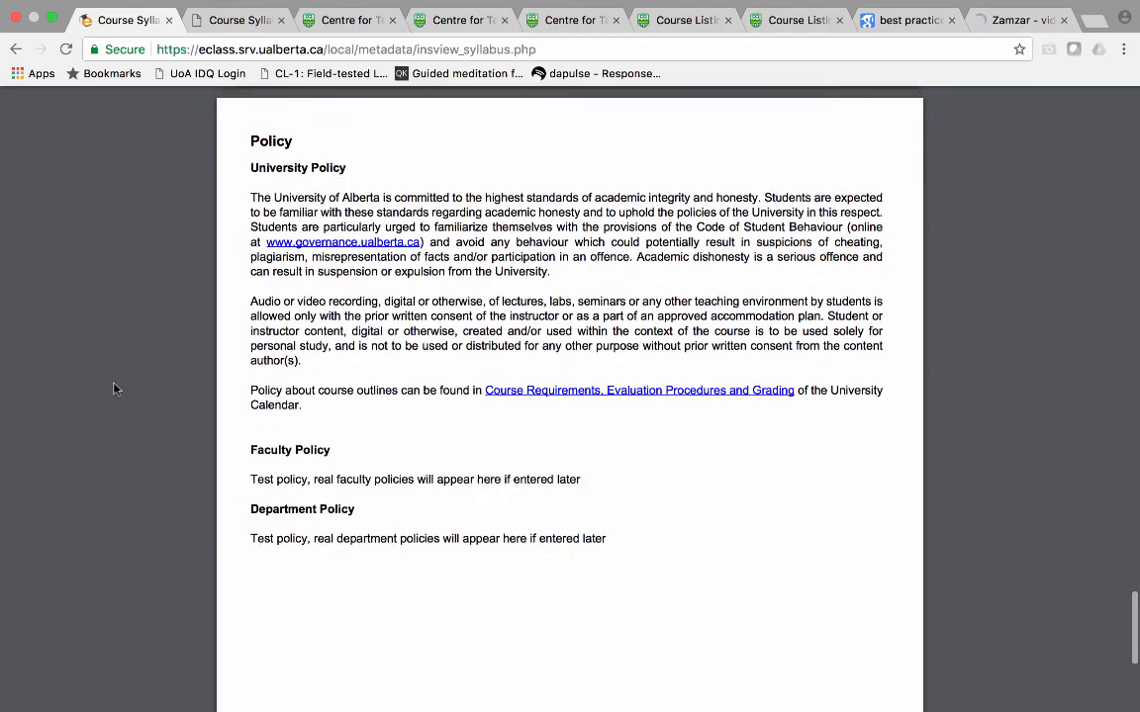
{"action": "scroll", "coordinate": [384, 346], "scroll_direction": "down", "scroll_amount": 2}
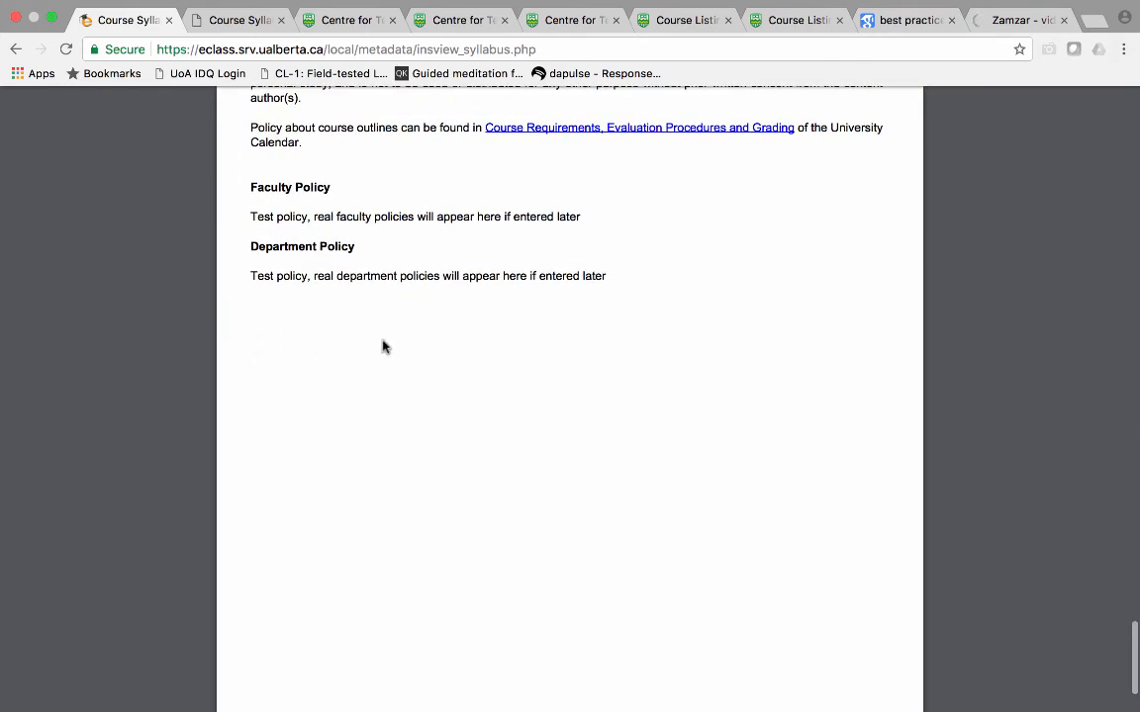
{"action": "scroll", "coordinate": [700, 371], "scroll_direction": "up", "scroll_amount": 12}
{"action": "scroll", "coordinate": [378, 366], "scroll_direction": "down", "scroll_amount": 2}
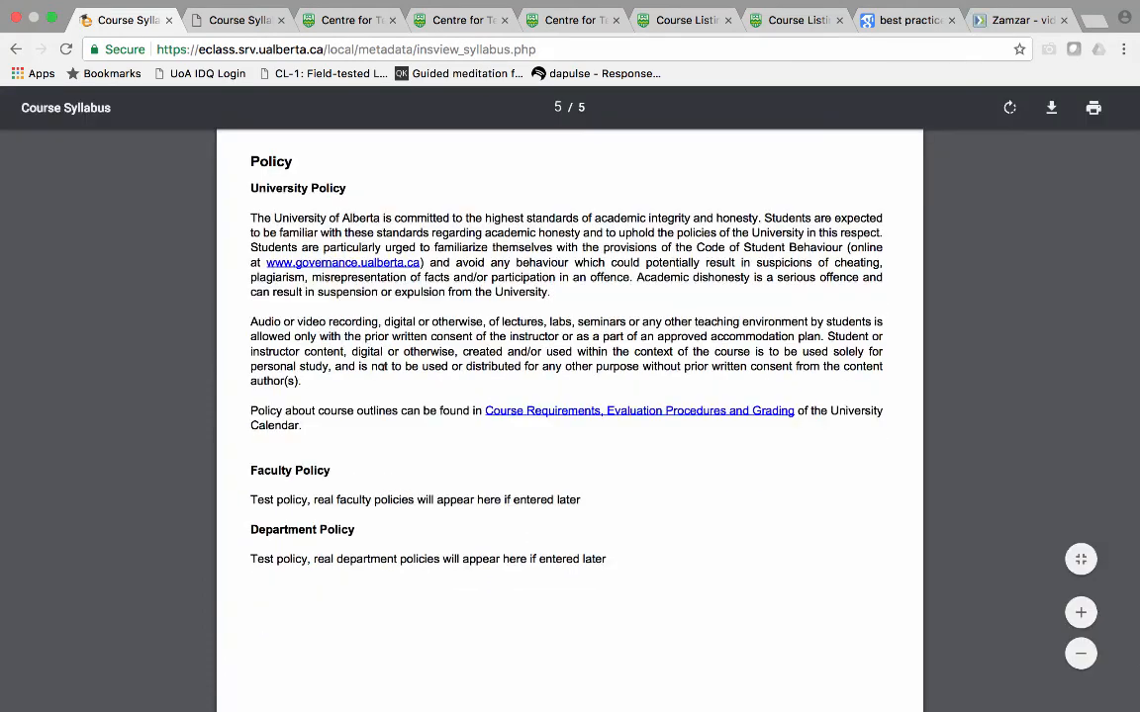
{"action": "scroll", "coordinate": [402, 366], "scroll_direction": "left", "scroll_amount": 10}
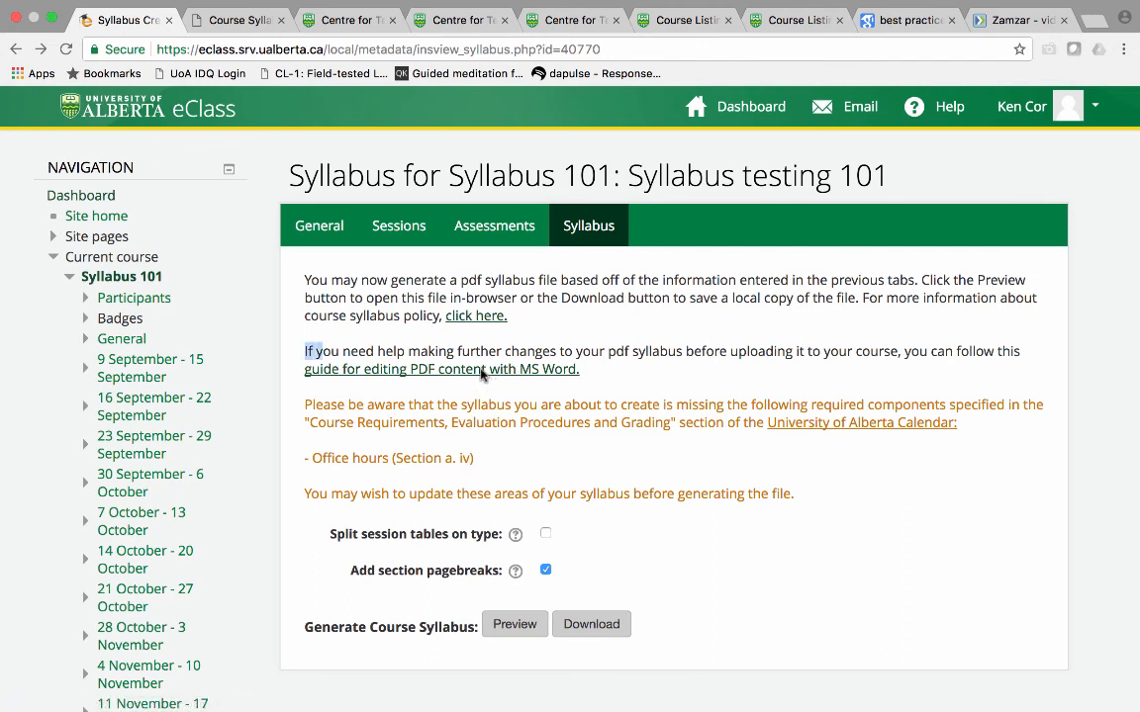
Step: Open the guide for editing PDF content with MS Word, look over its instructions, and return to the syllabus generation page
{"action": "triple_click", "coordinate": [307, 352]}
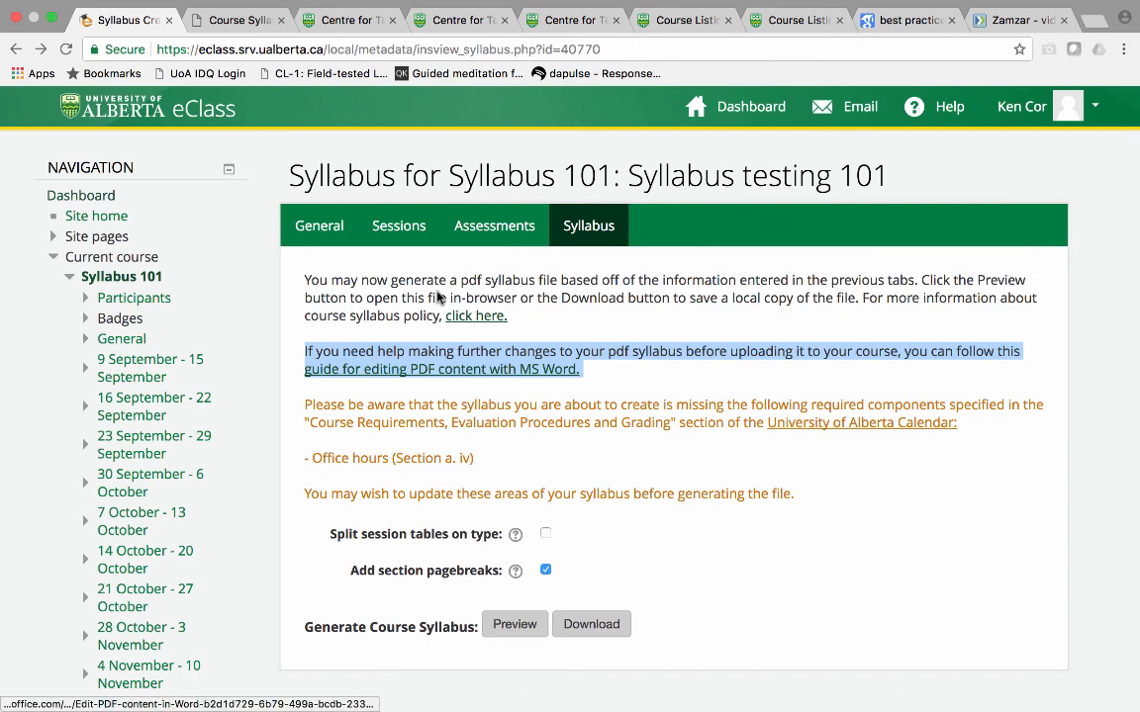
{"action": "left_click", "coordinate": [438, 369]}
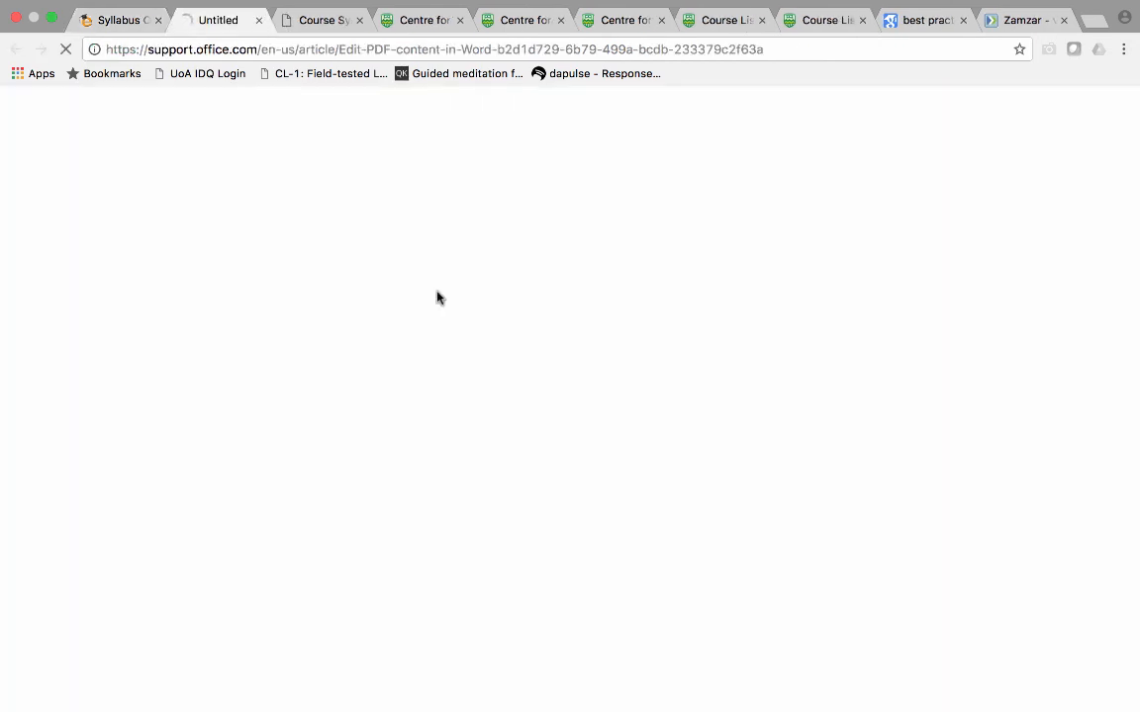
{"action": "scroll", "coordinate": [437, 297], "scroll_direction": "down", "scroll_amount": 2}
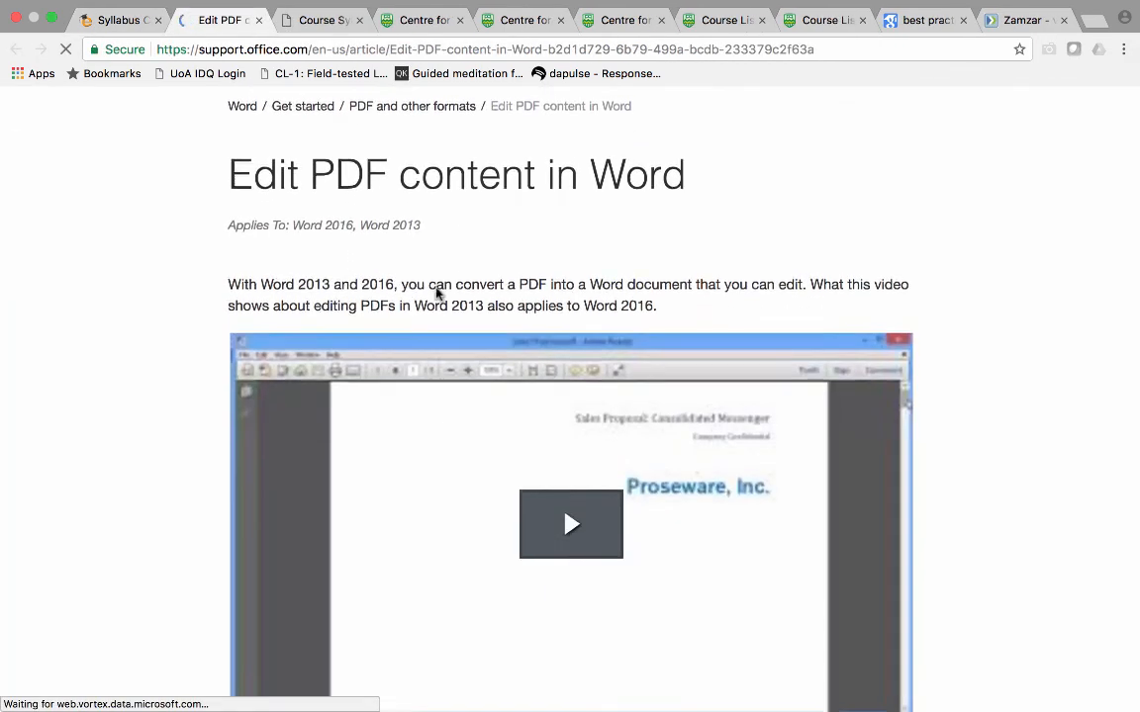
{"action": "scroll", "coordinate": [409, 400], "scroll_direction": "down", "scroll_amount": 5}
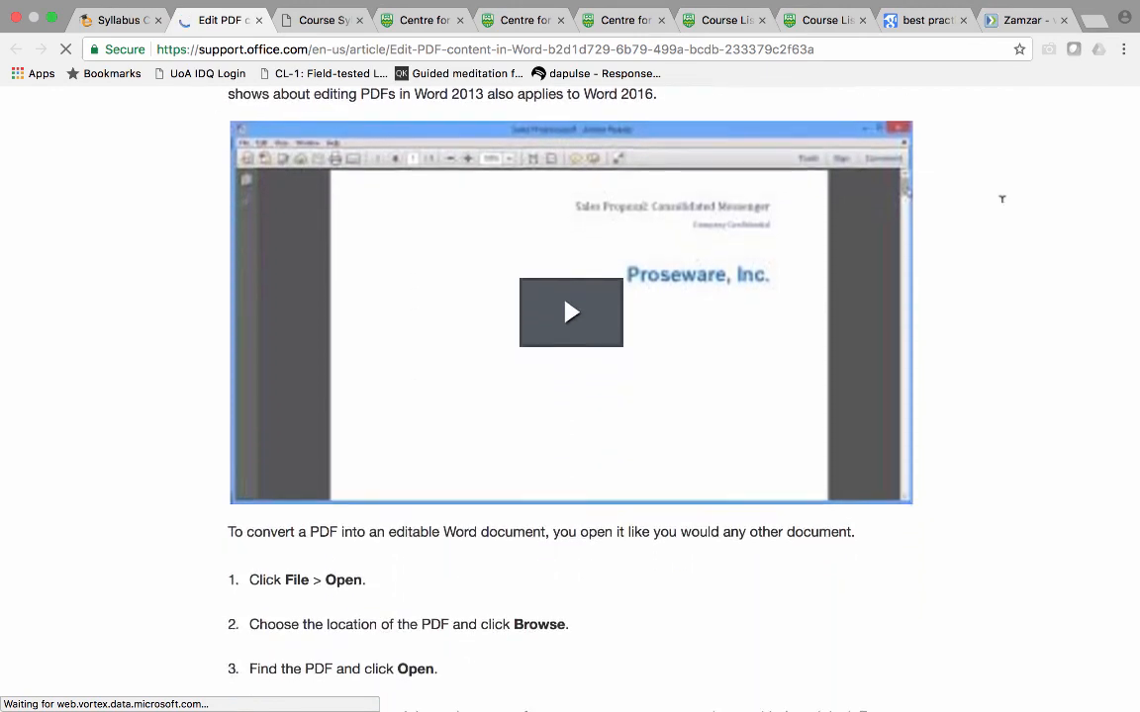
{"action": "scroll", "coordinate": [254, 389], "scroll_direction": "up", "scroll_amount": 5}
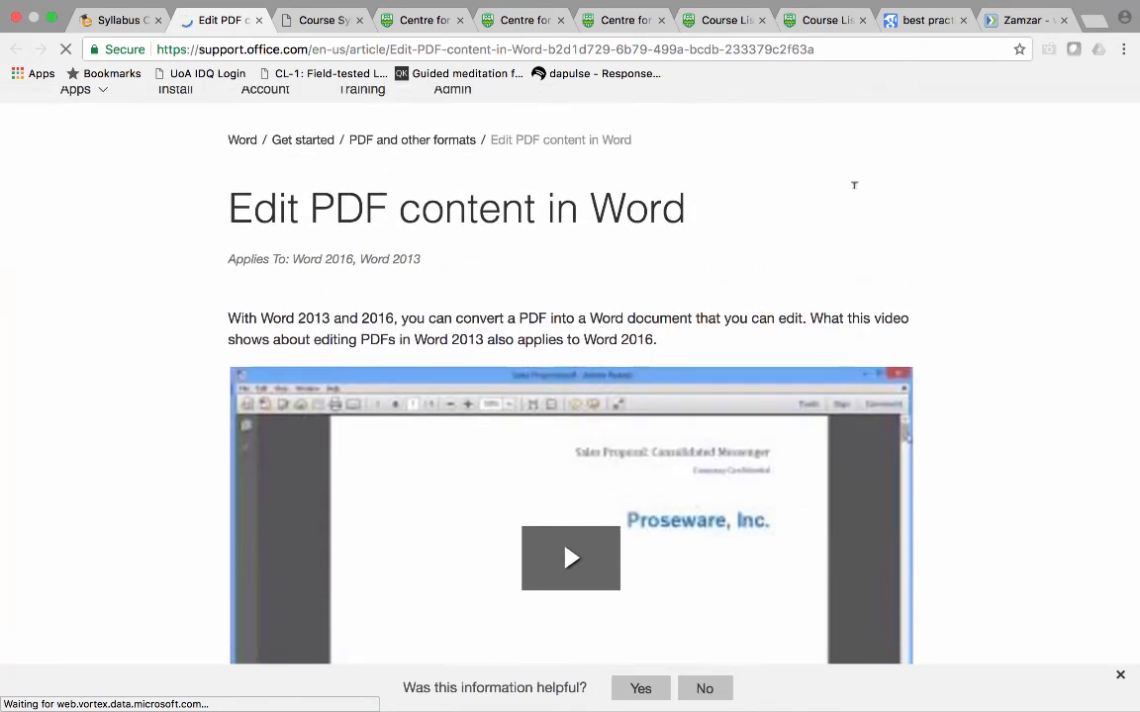
{"action": "left_click", "coordinate": [125, 20]}
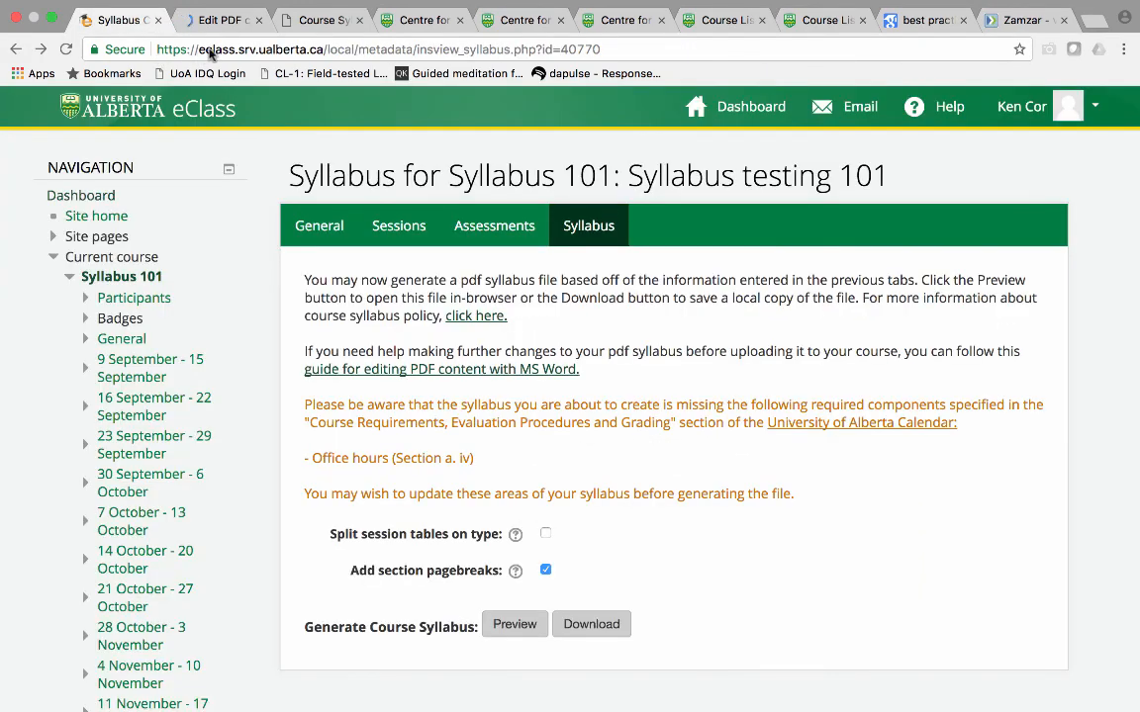
Step: Switch to the Zamzar website and examine its four-step file conversion form
{"action": "key", "text": "super+9"}
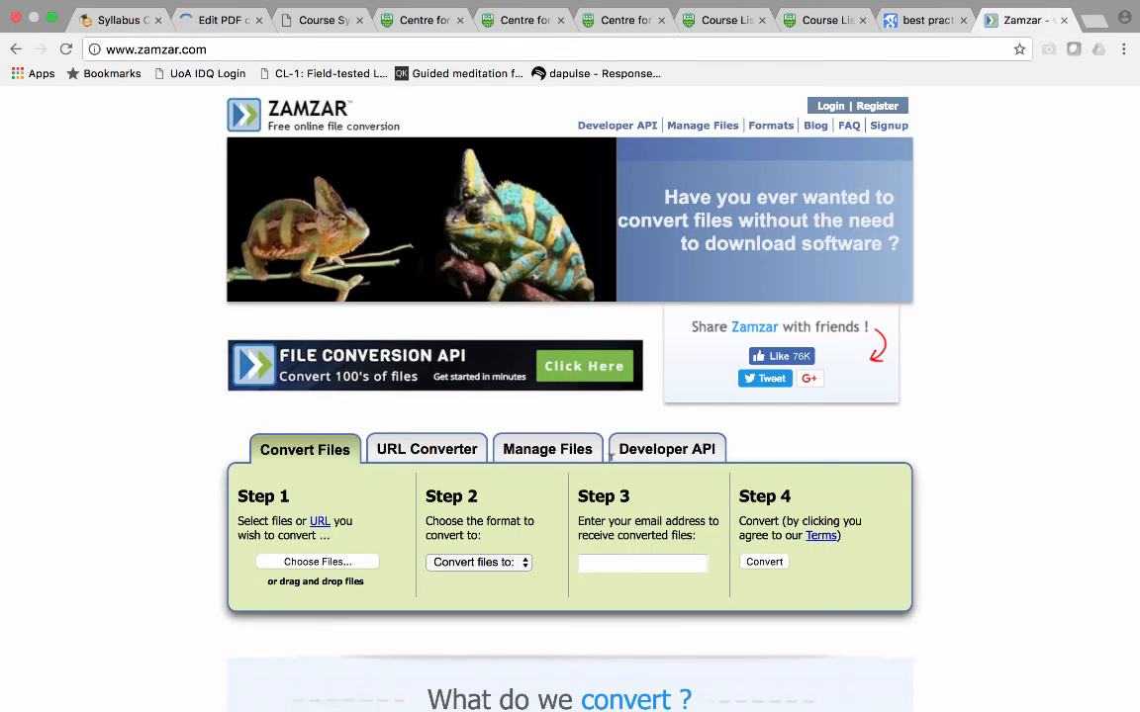
{"action": "key", "text": "super+l"}
{"action": "scroll", "coordinate": [700, 511], "scroll_direction": "down", "scroll_amount": 1}
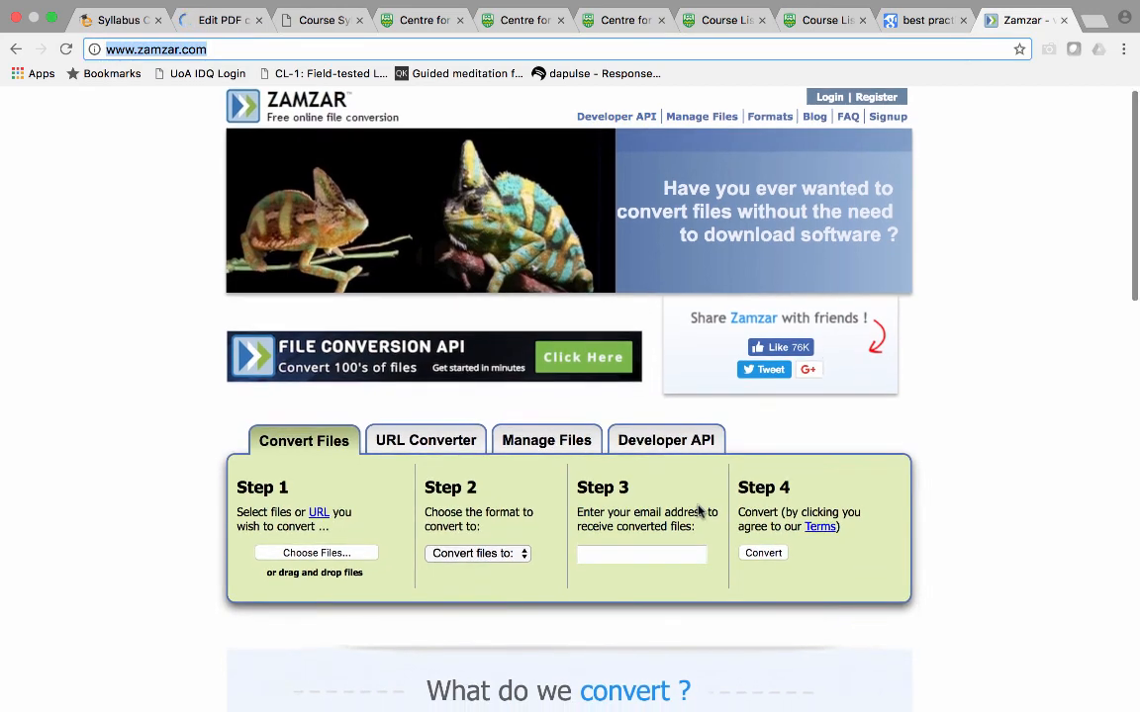
{"action": "left_click", "coordinate": [699, 511]}
{"action": "scroll", "coordinate": [792, 643], "scroll_direction": "down", "scroll_amount": 3}
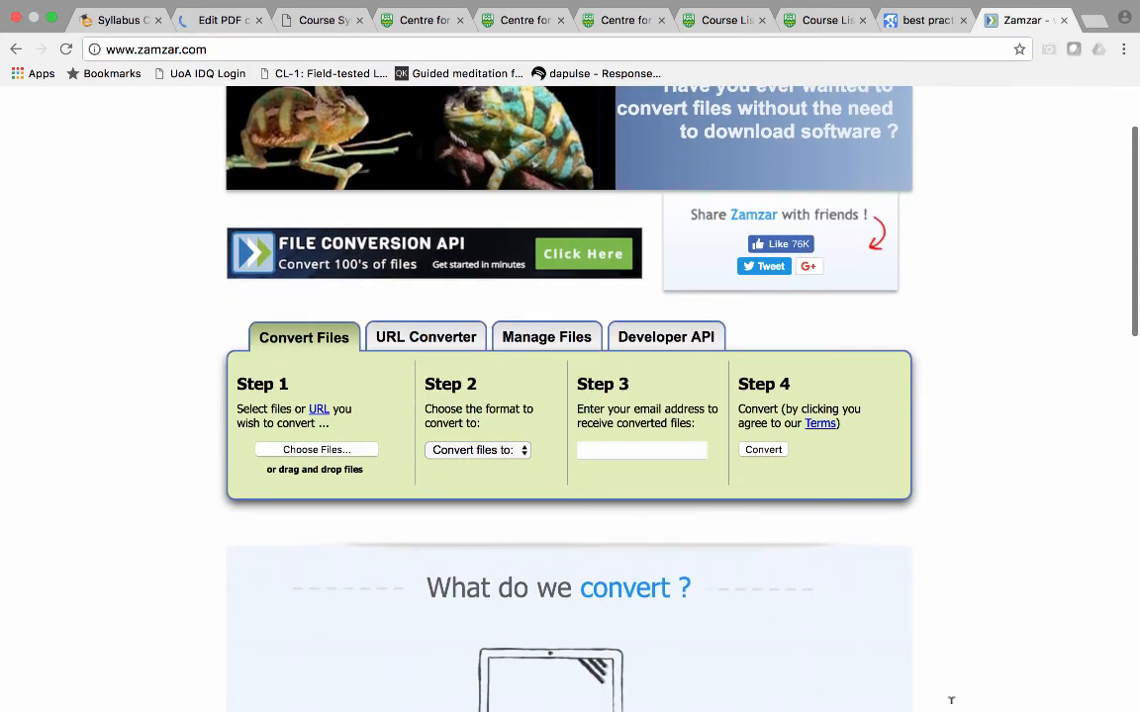
{"action": "scroll", "coordinate": [898, 606], "scroll_direction": "up", "scroll_amount": 3}
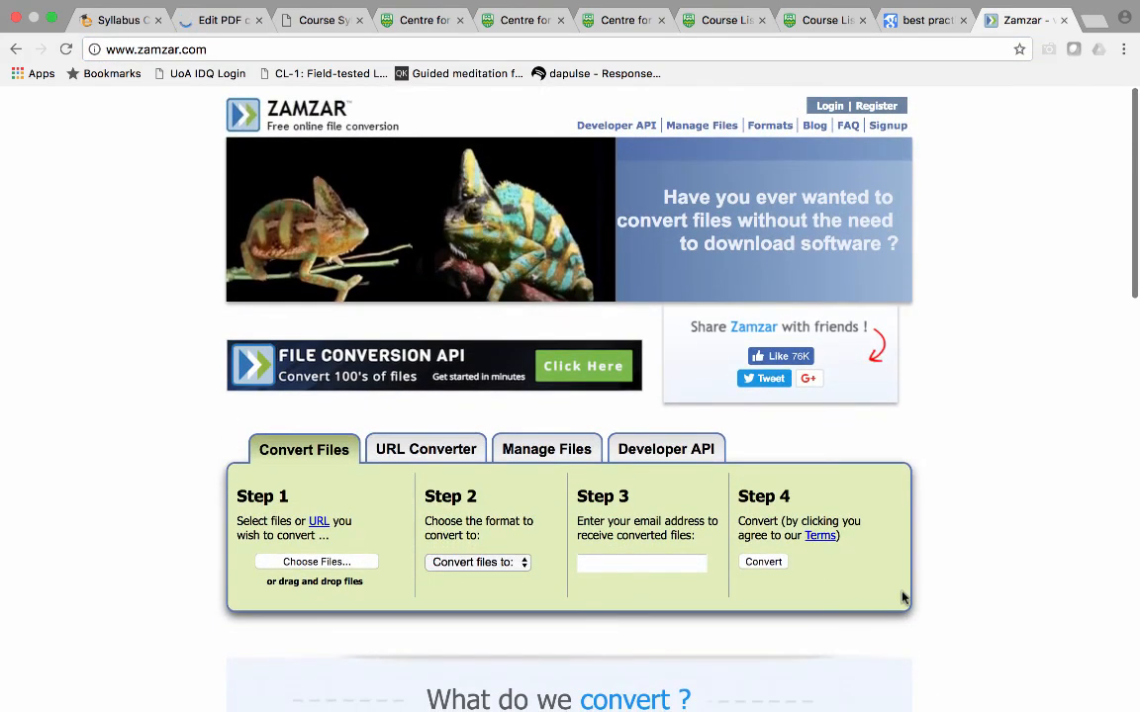